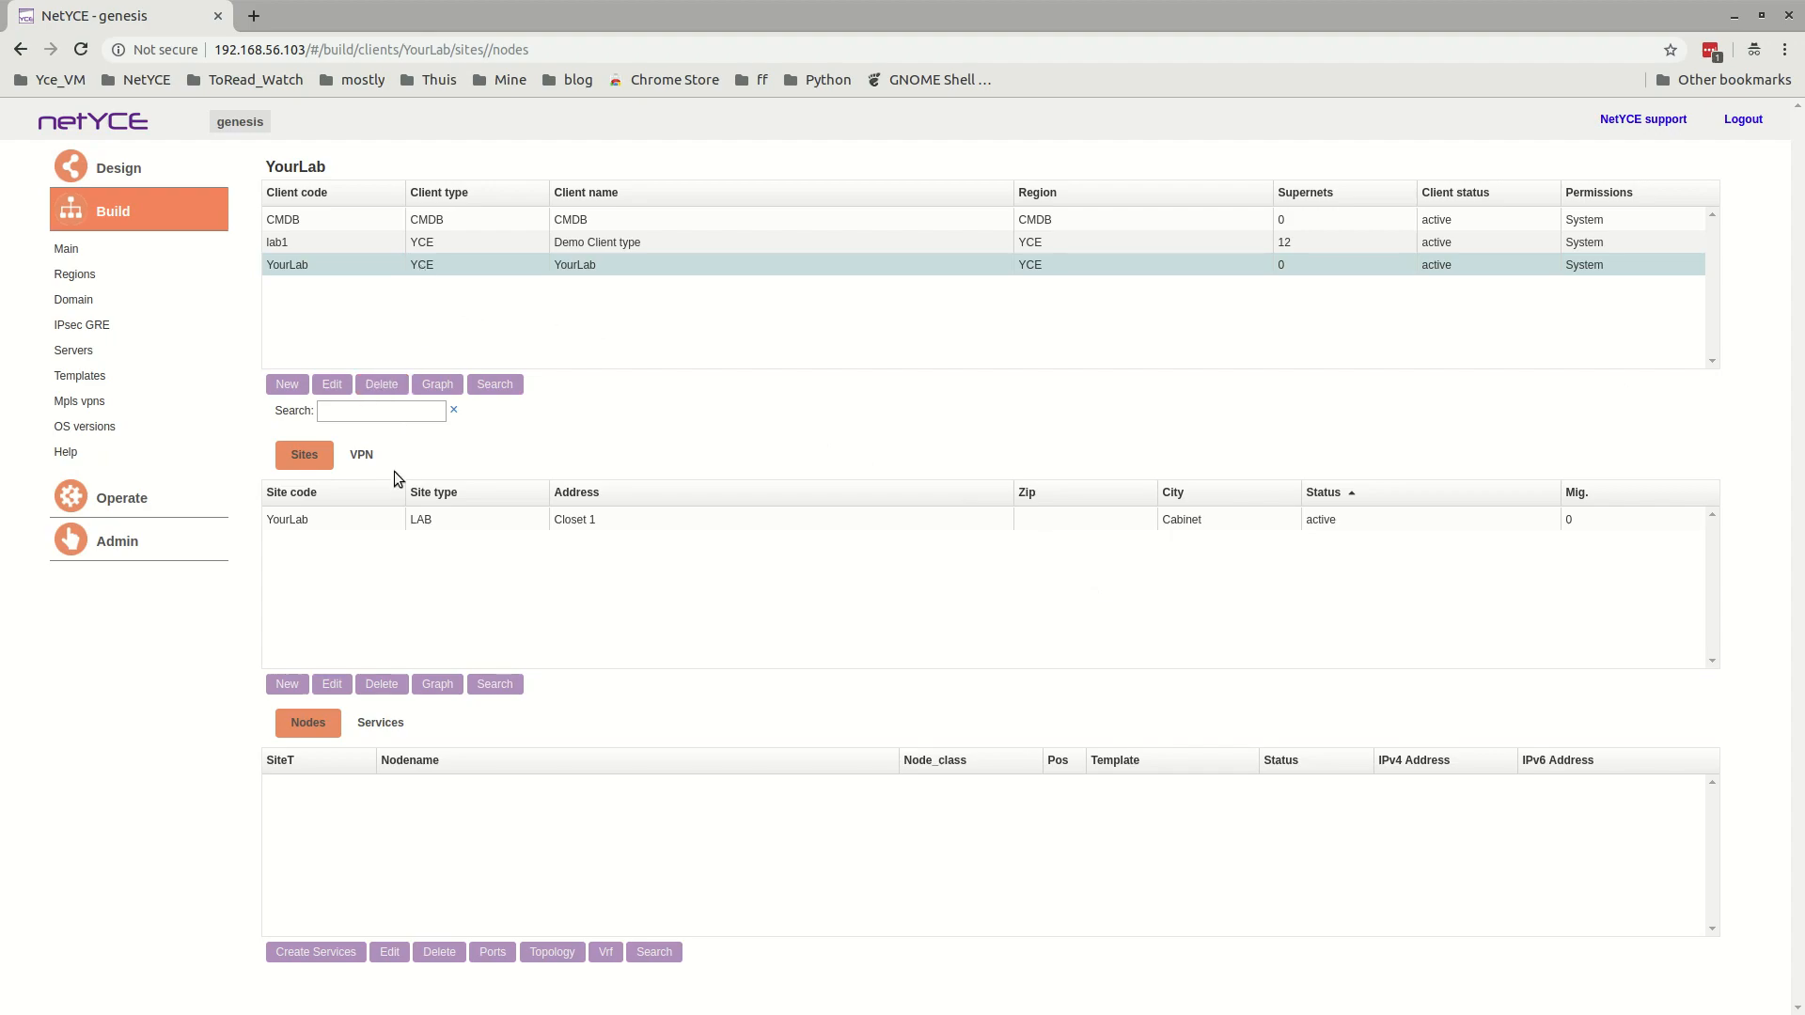
View YourLab's services, then switch to the LibreOffice Calc workbook netyce_api_calls.xlsx and copy the addNode row for R1.
click(387, 728)
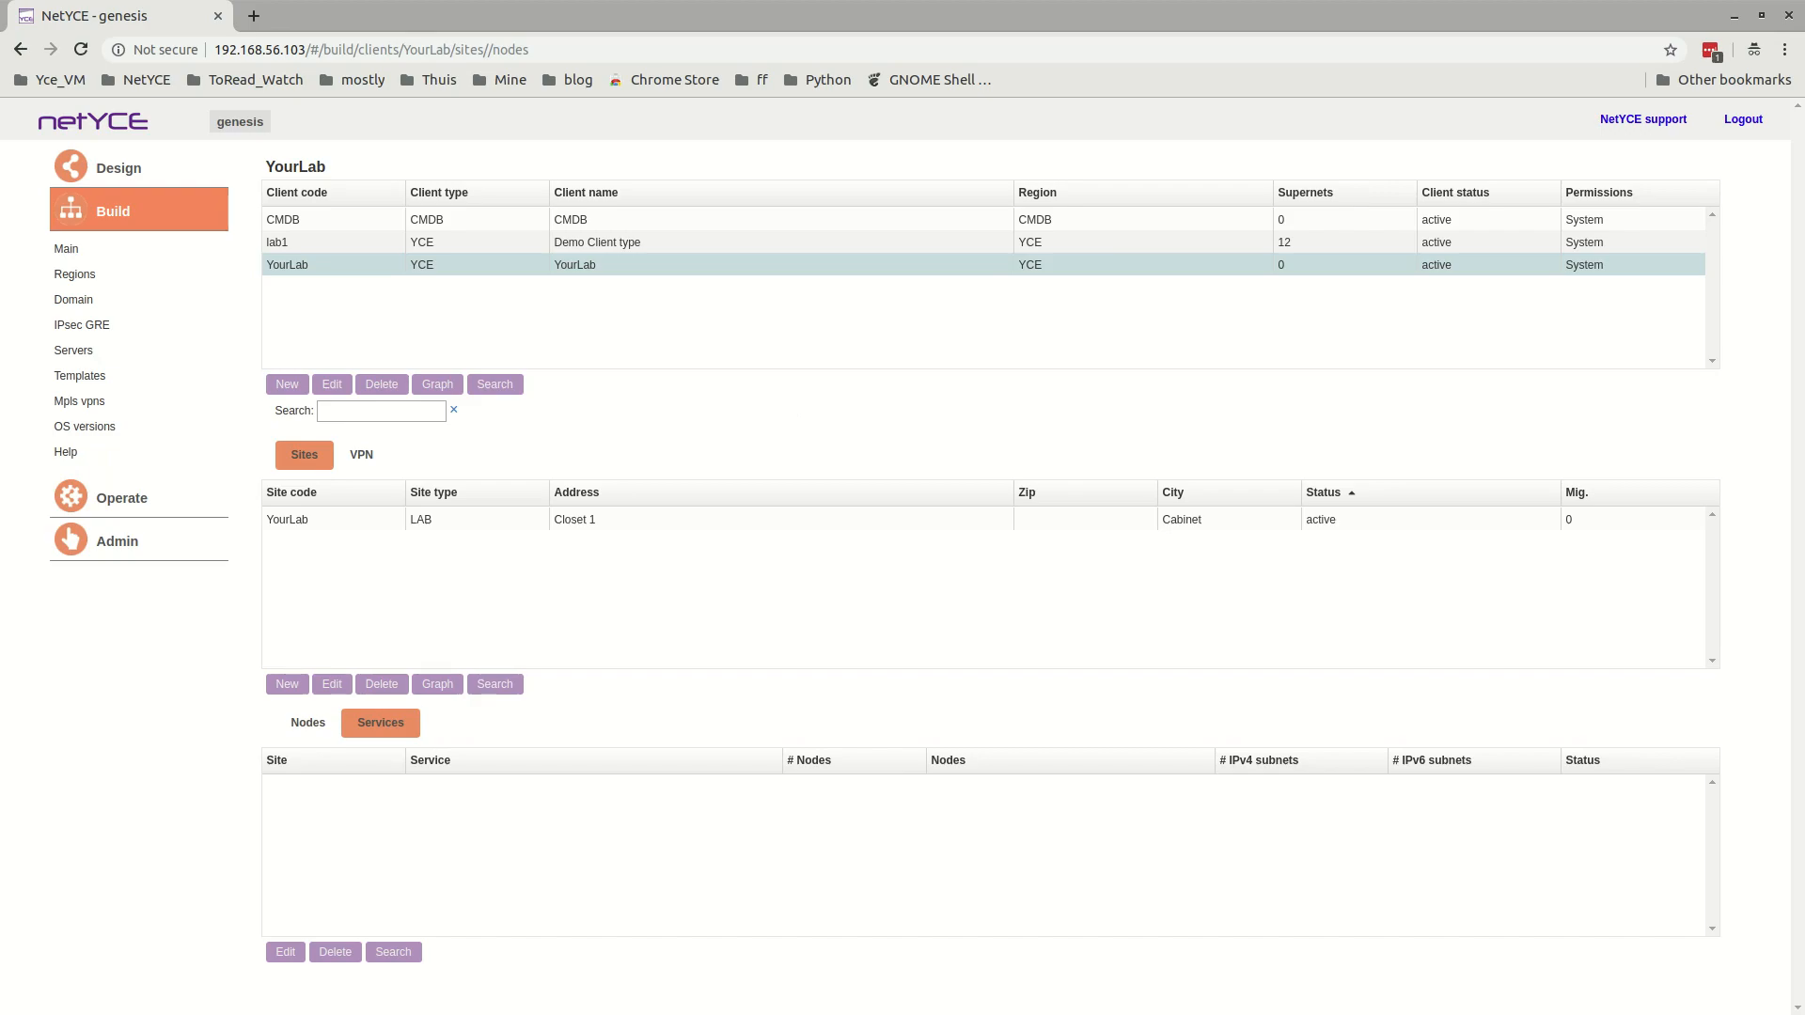
key(alt+Tab)
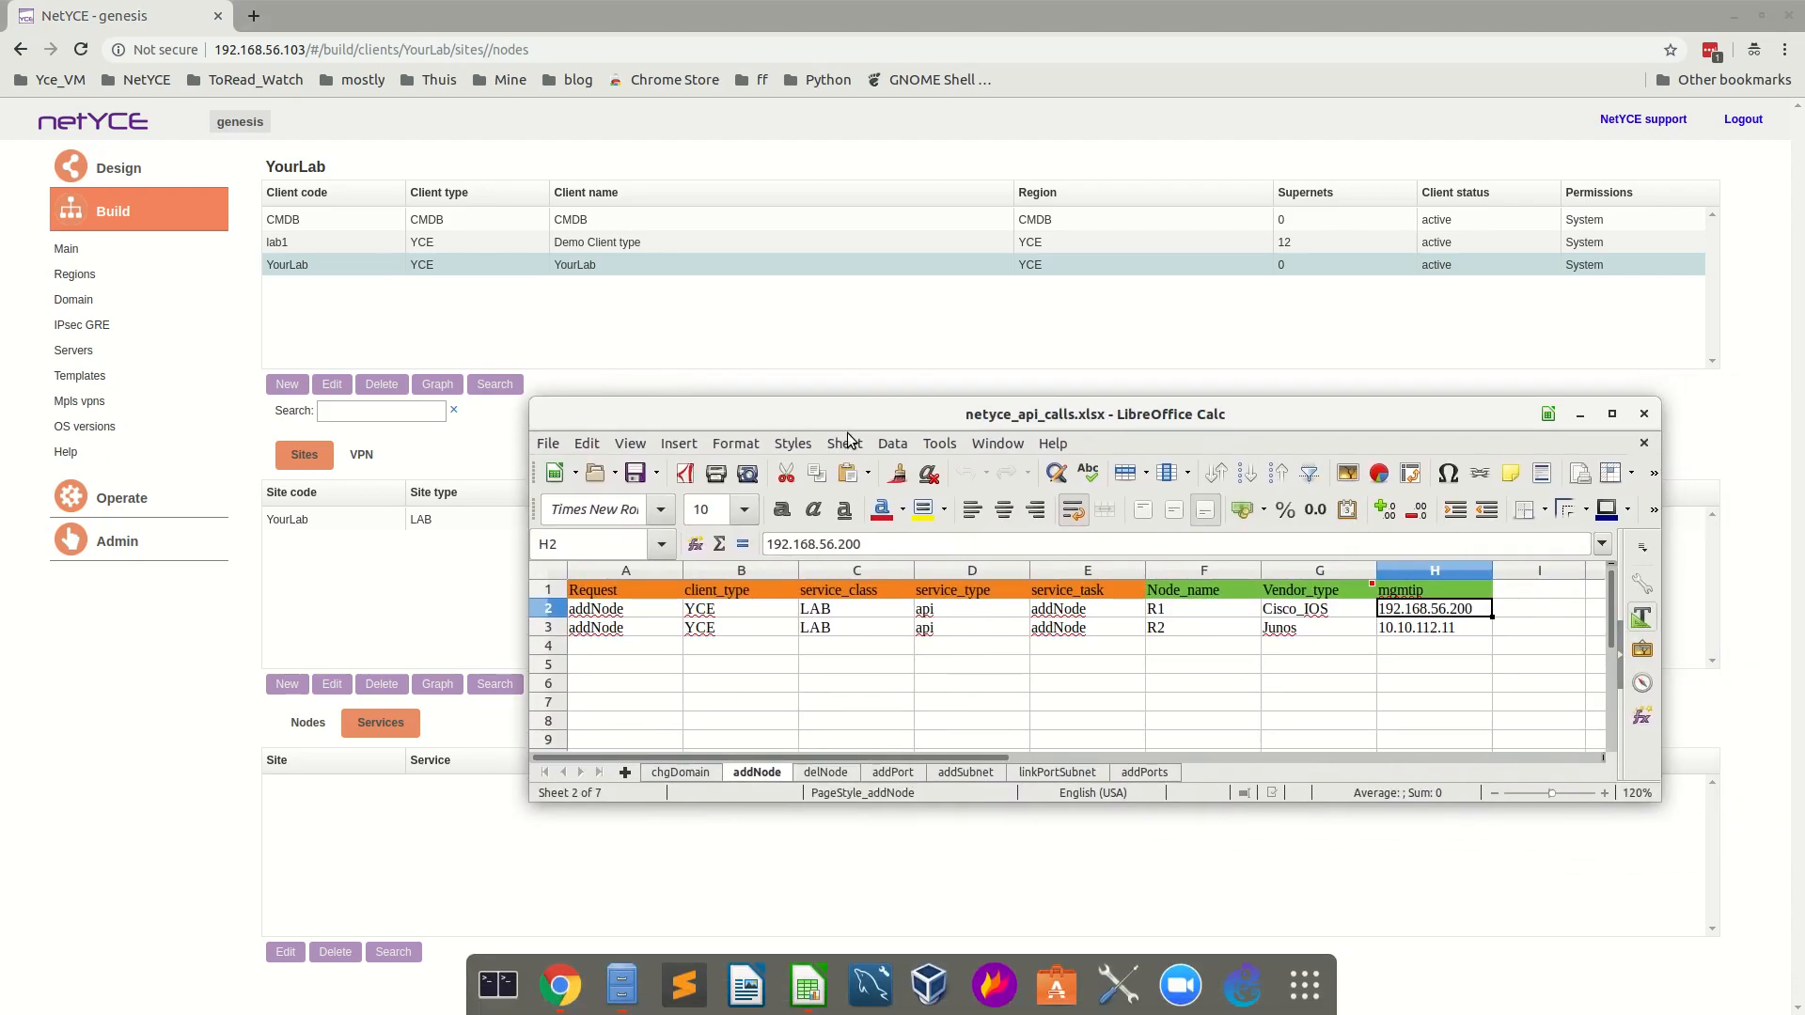
drag(606, 612, 1435, 618)
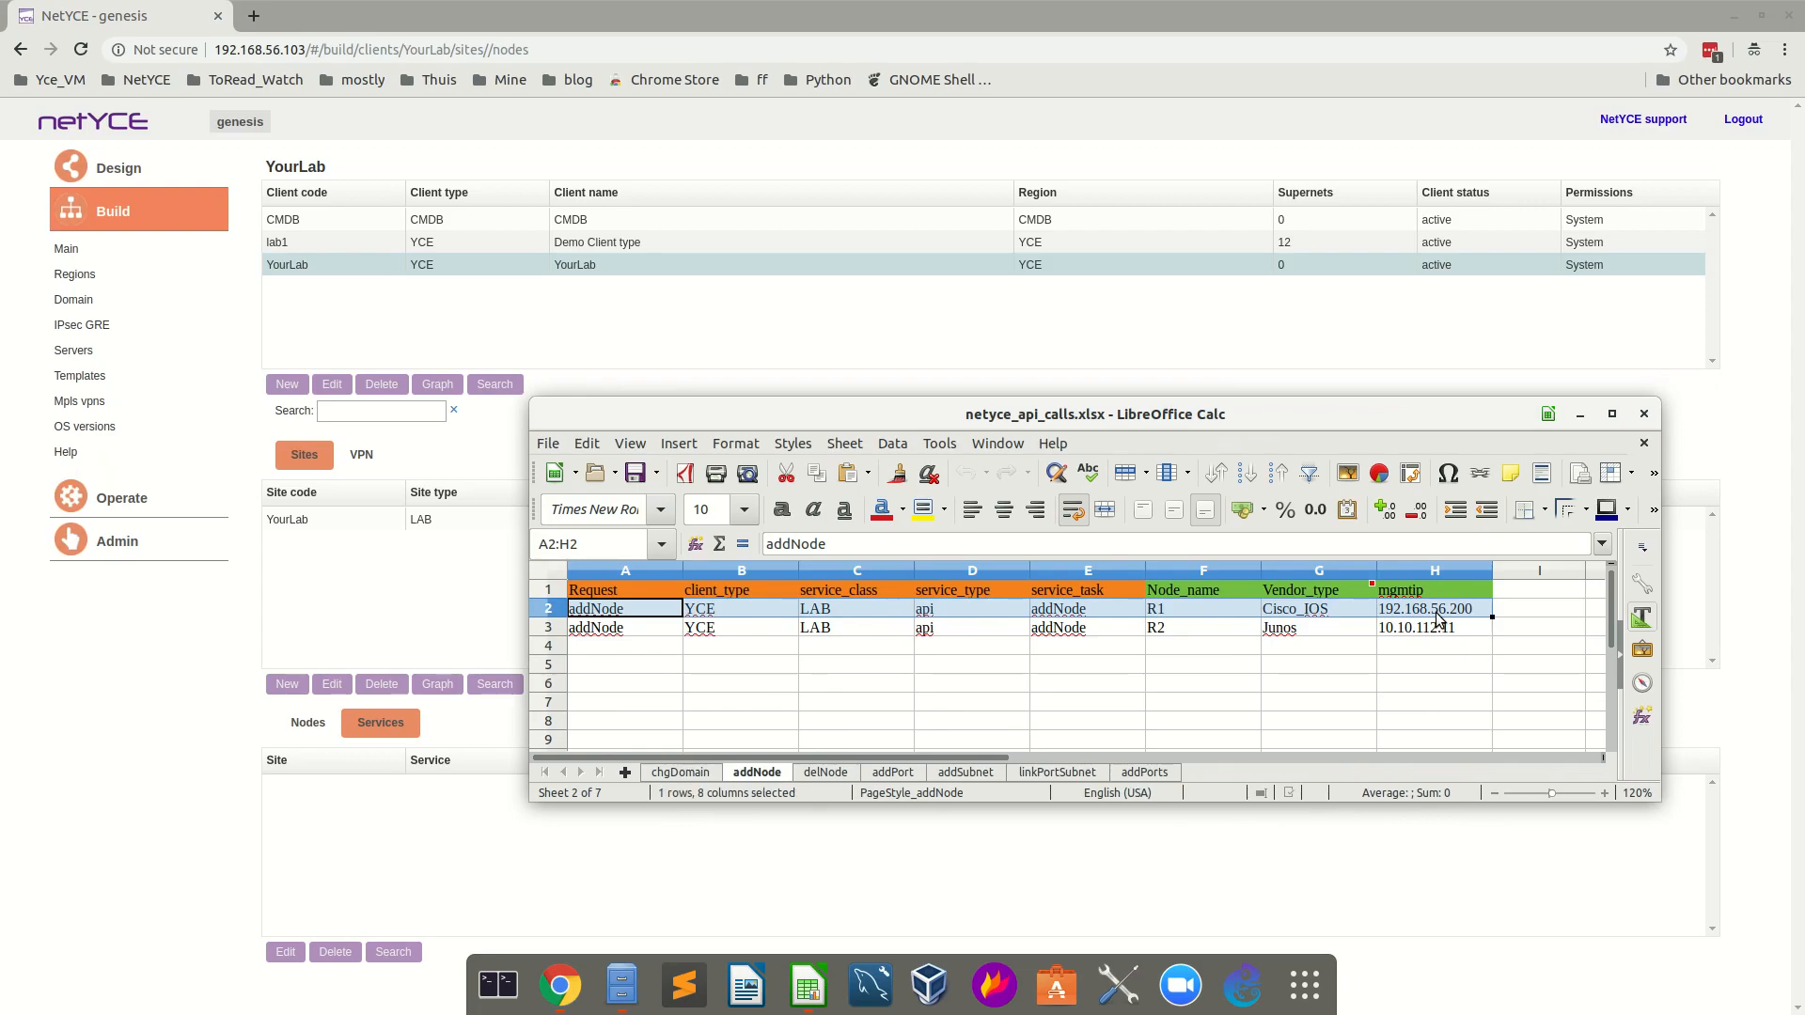
key(ctrl+c)
click(1580, 415)
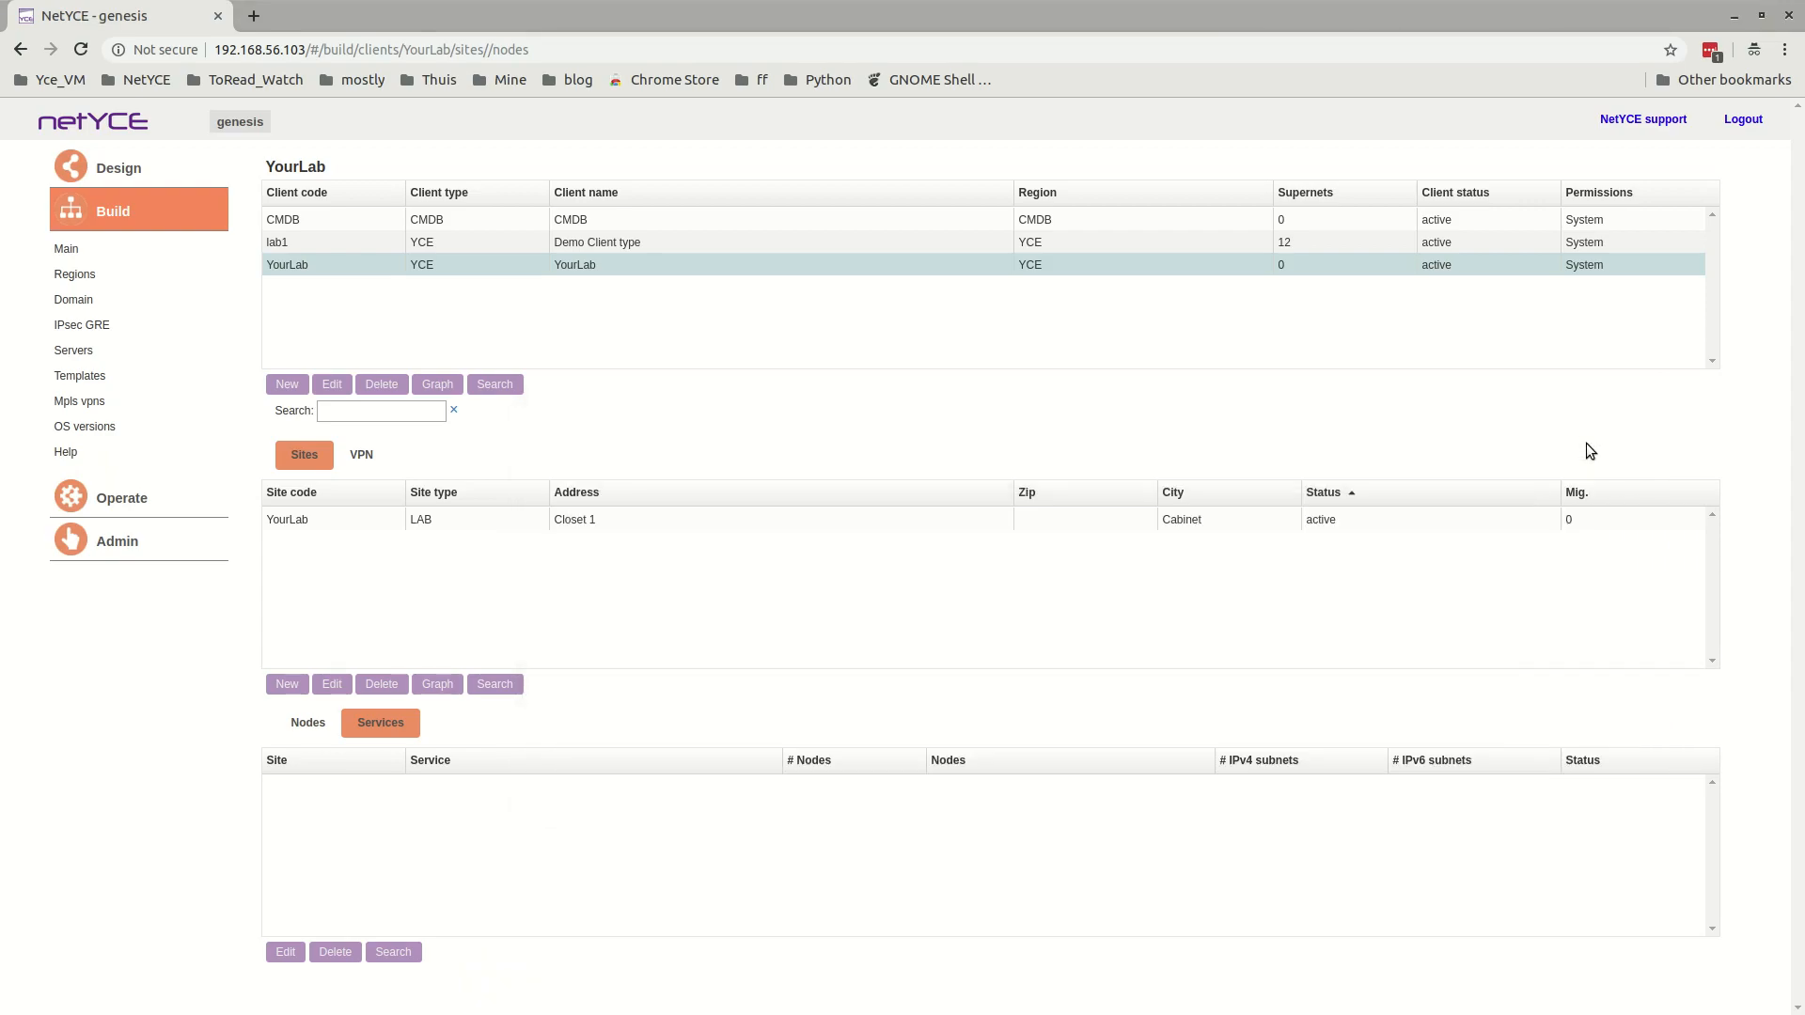
Execute the copied addNode call through the Service config CSV API to add Cisco_IOS node R1 with management IP 192.168.56.200.
click(134, 503)
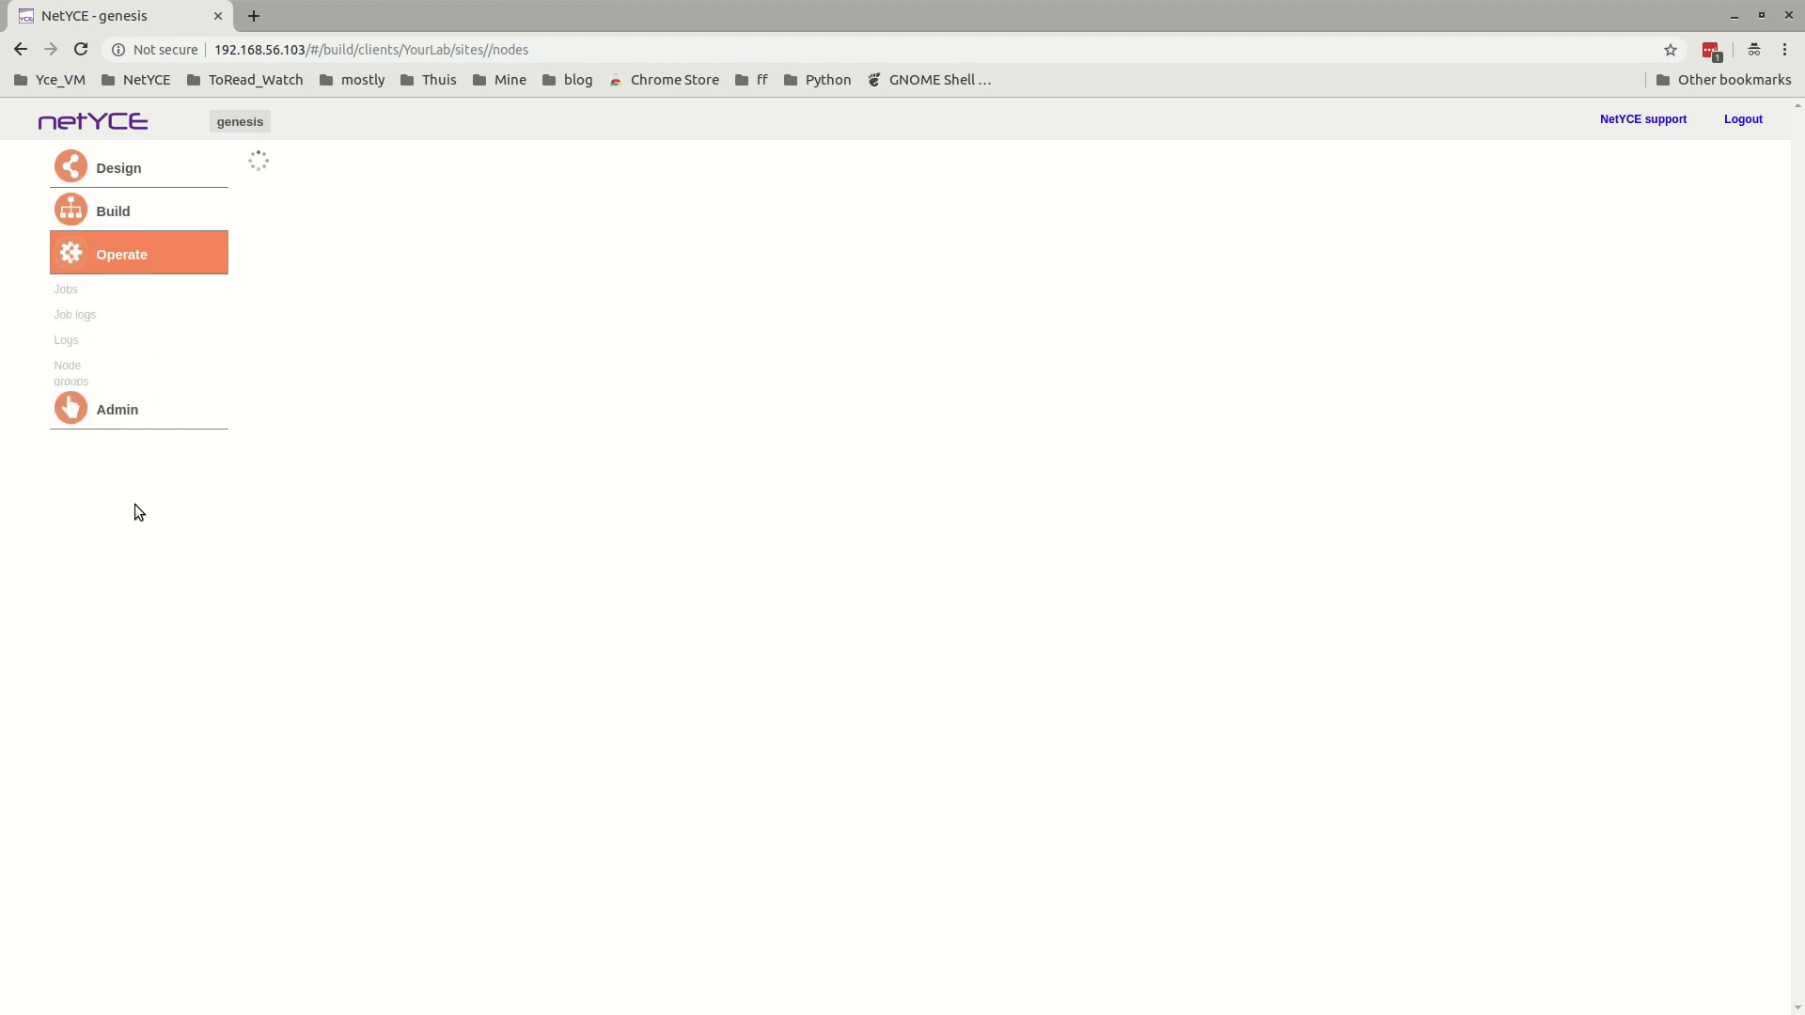
click(86, 447)
key(ctrl+a)
key(BackSpace)
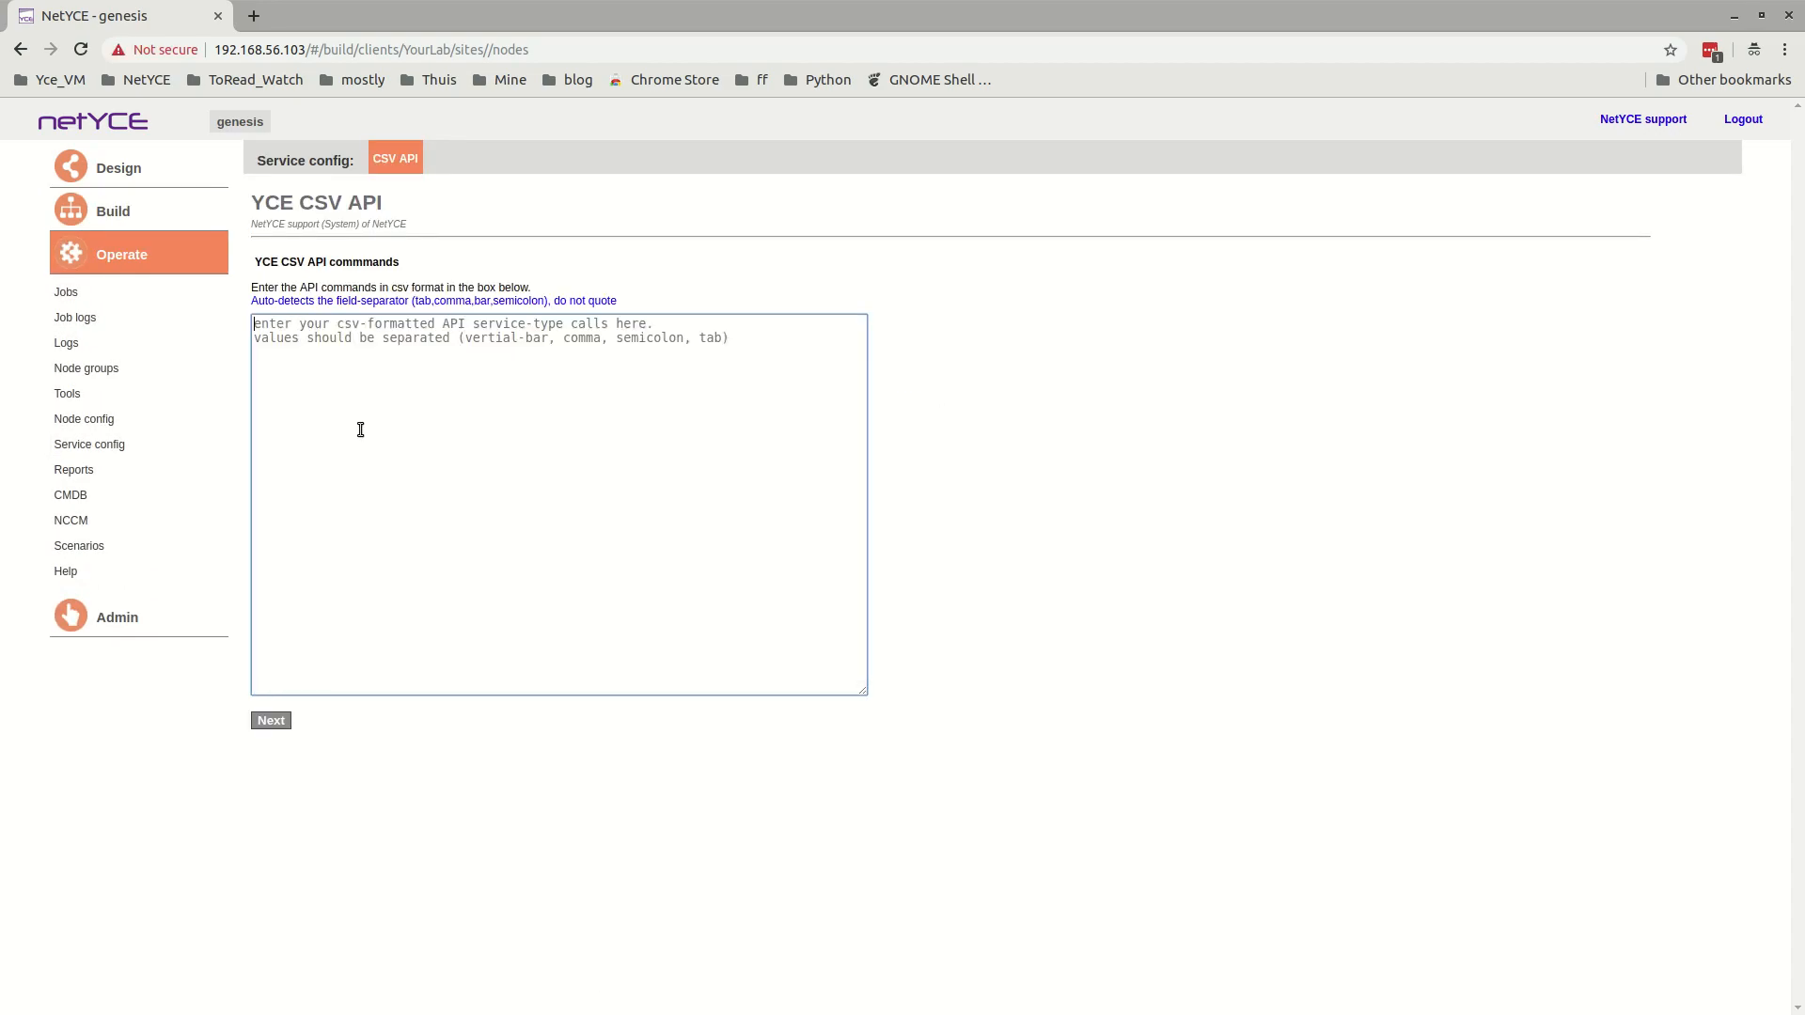
key(ctrl+v)
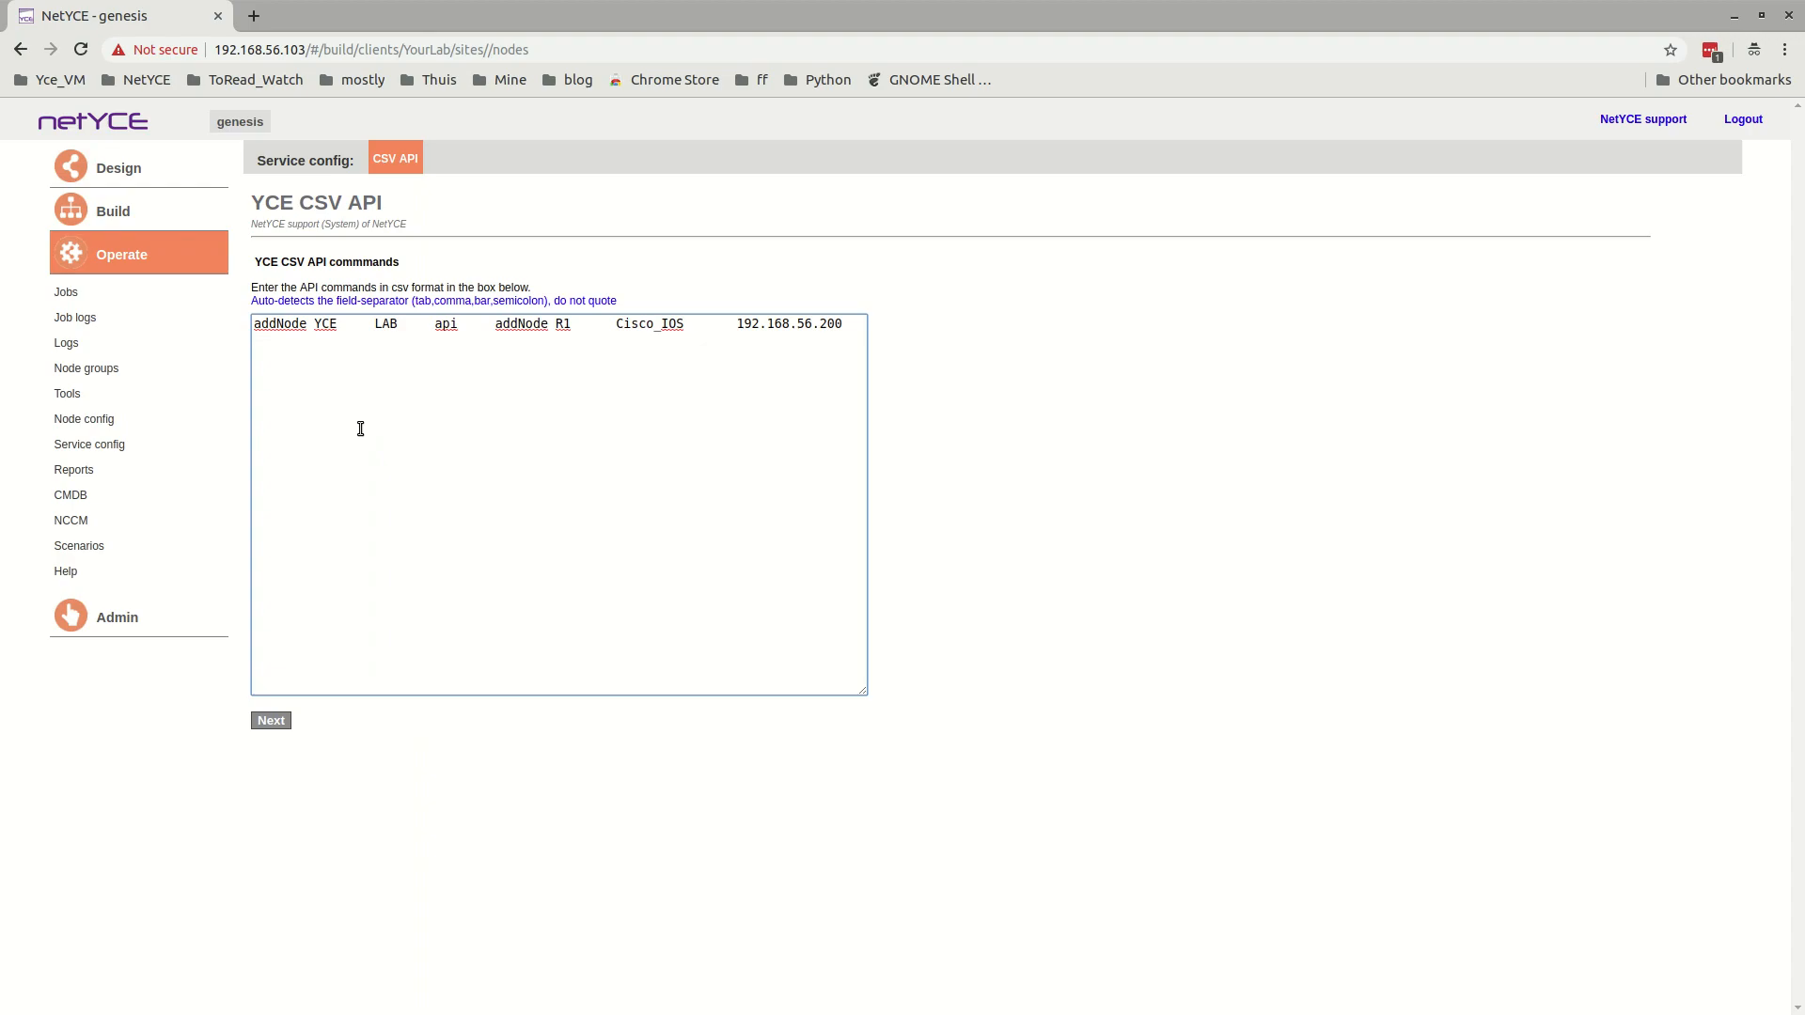
click(269, 720)
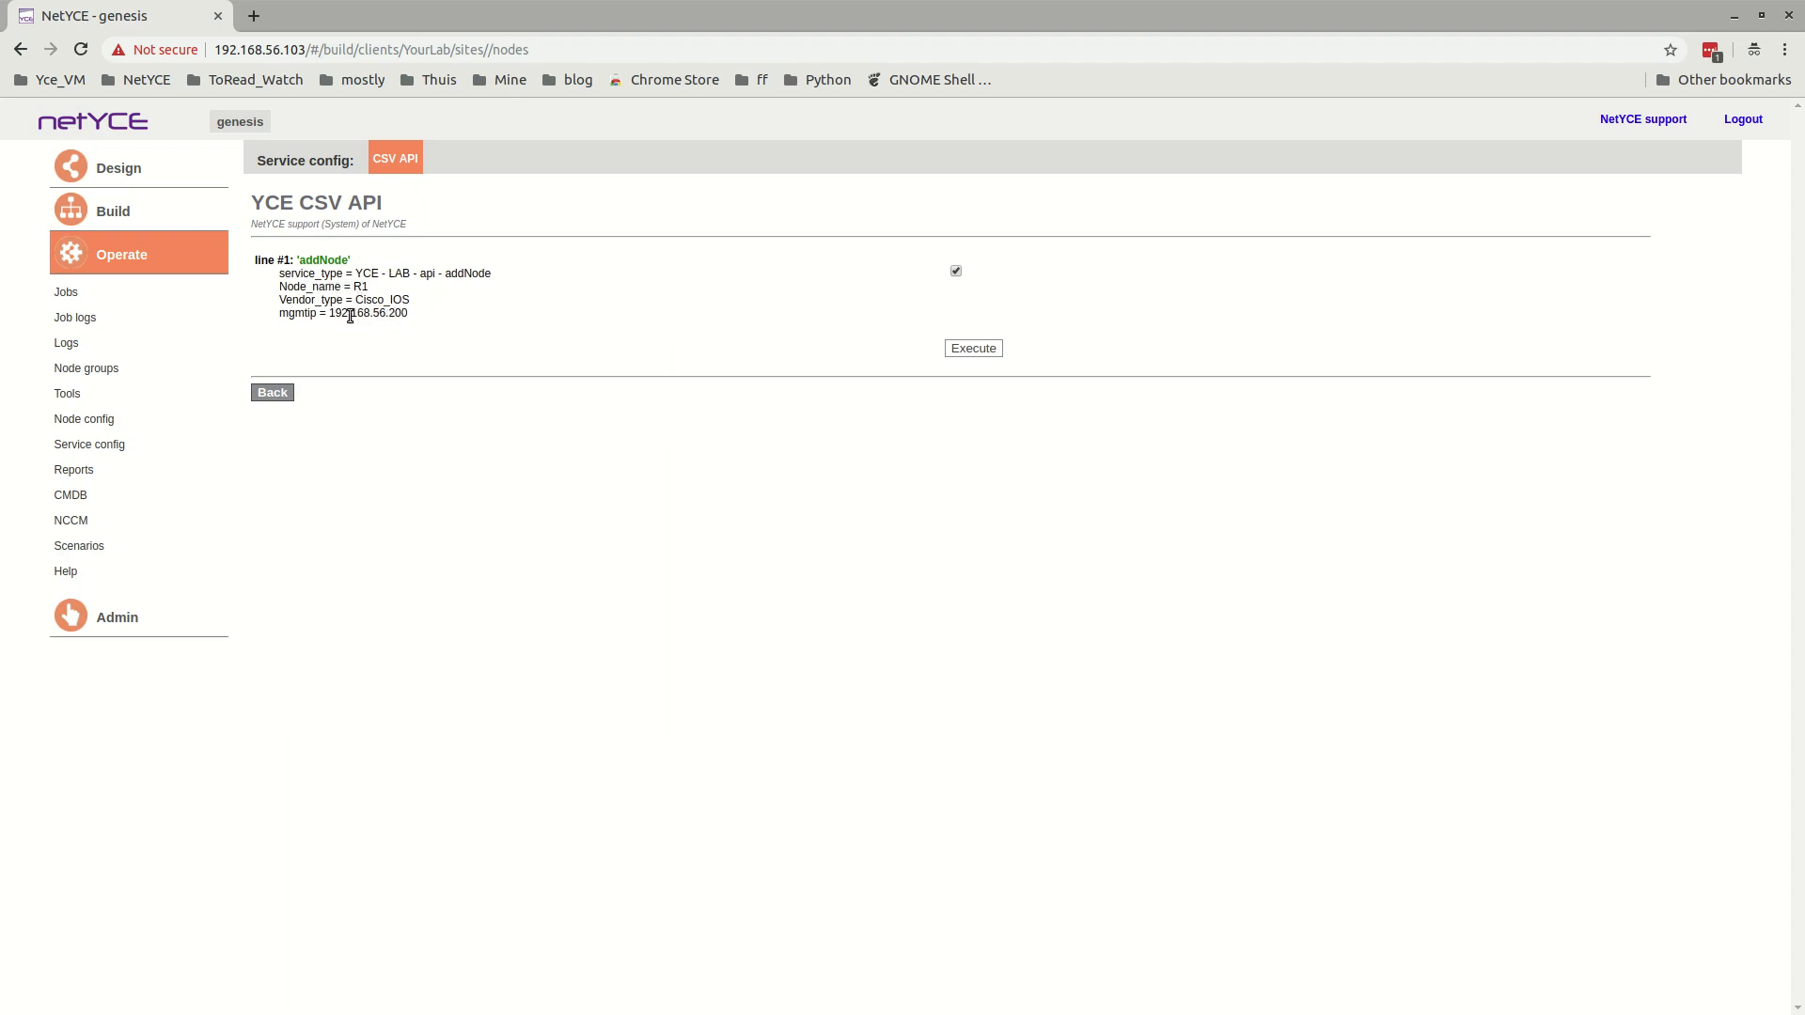
click(974, 347)
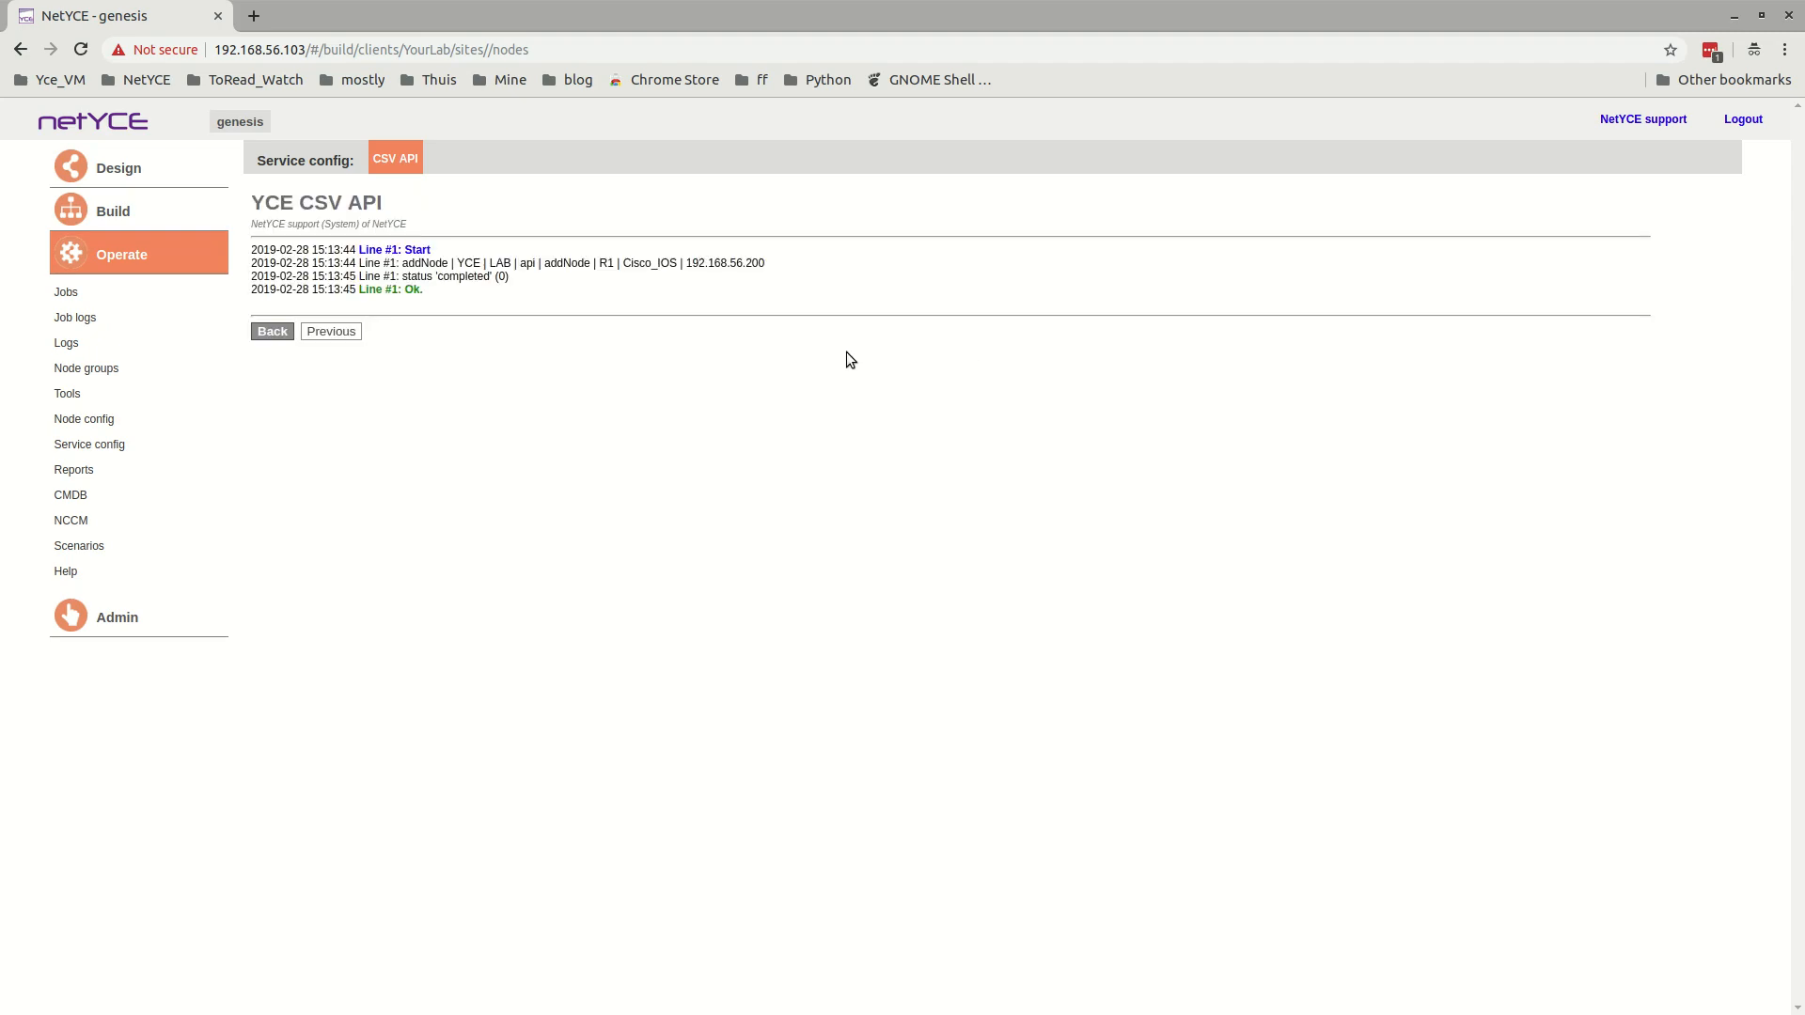
Inspect R1 in the YourLab site's service and node lists, including its node details and management addresses.
click(156, 220)
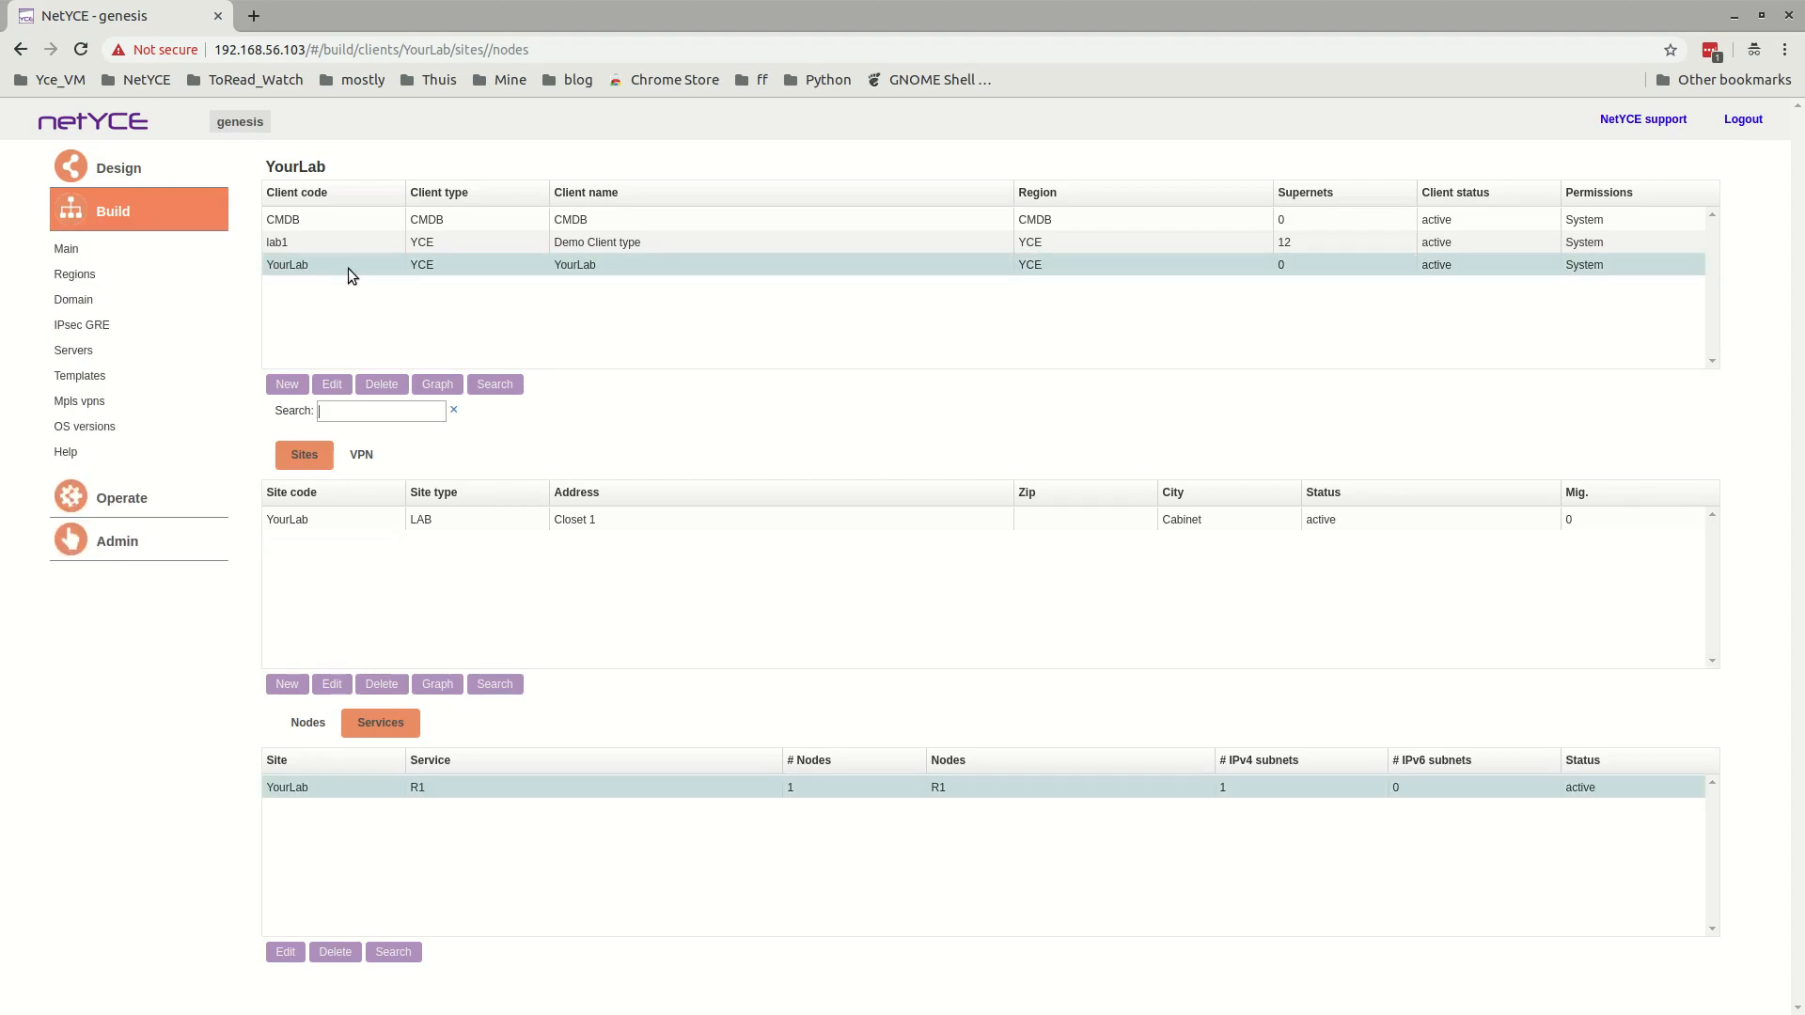
click(320, 517)
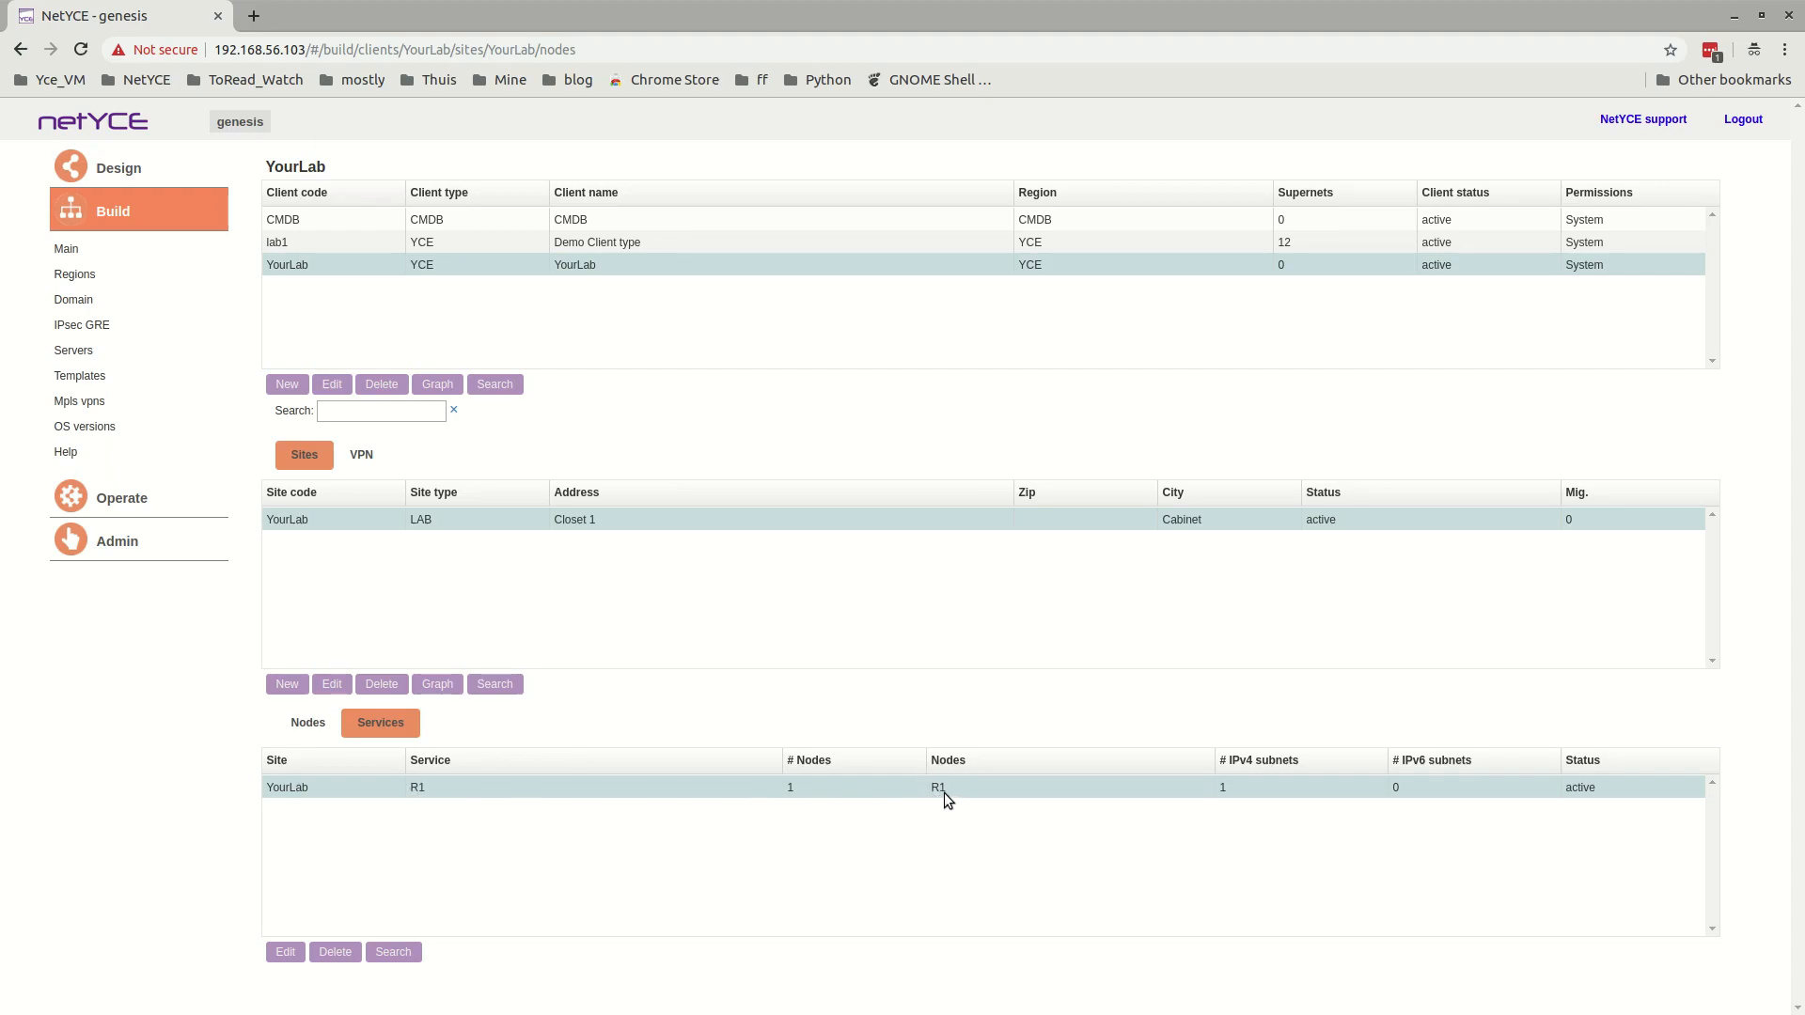
click(301, 730)
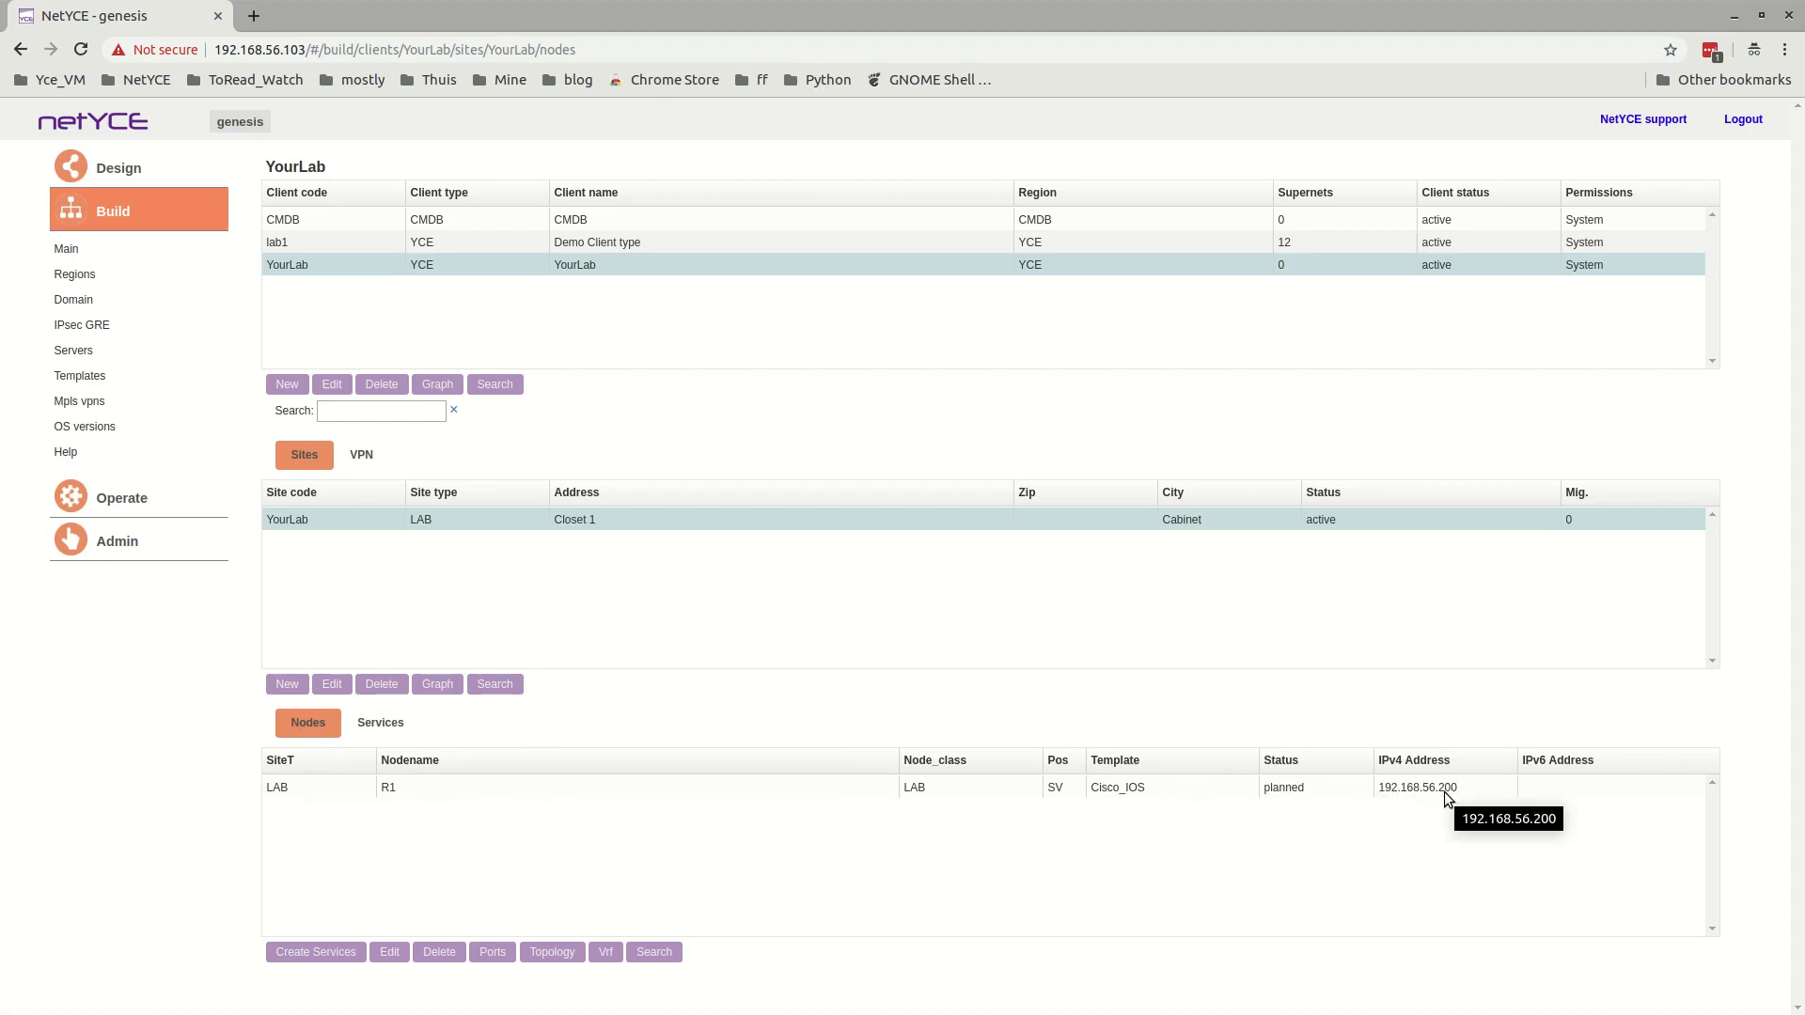
click(1122, 786)
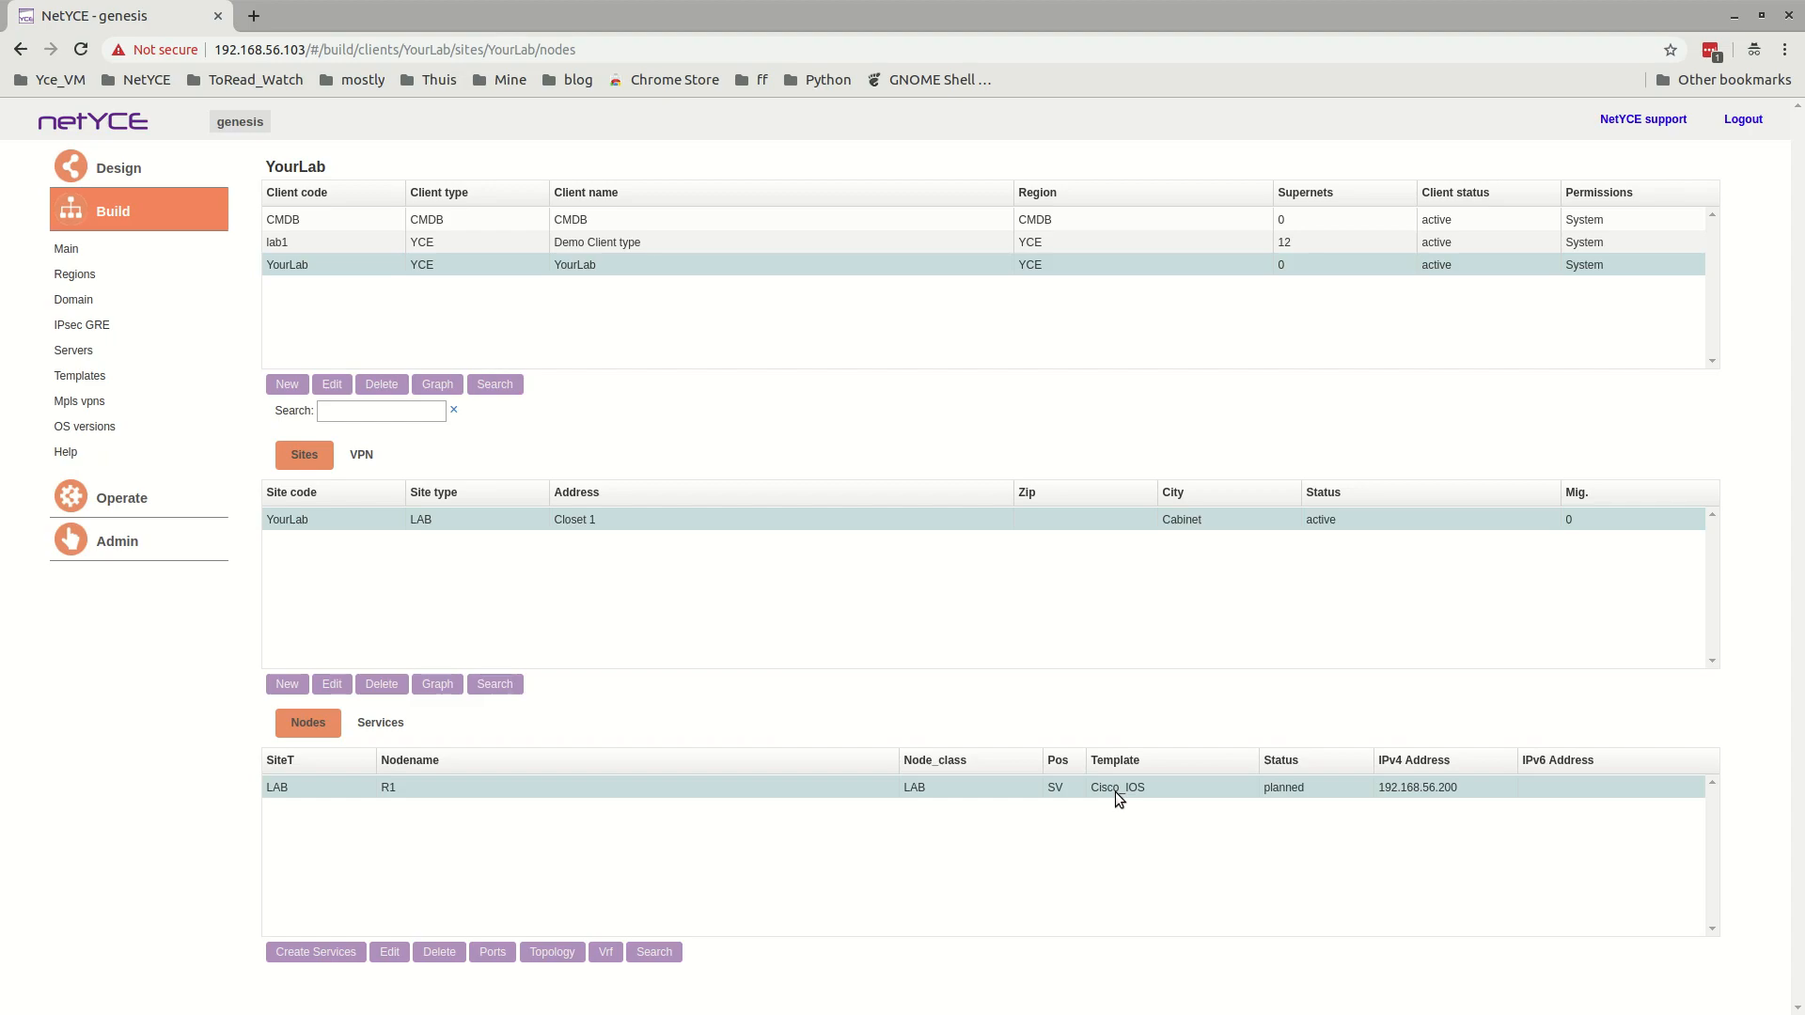
double_click(1116, 792)
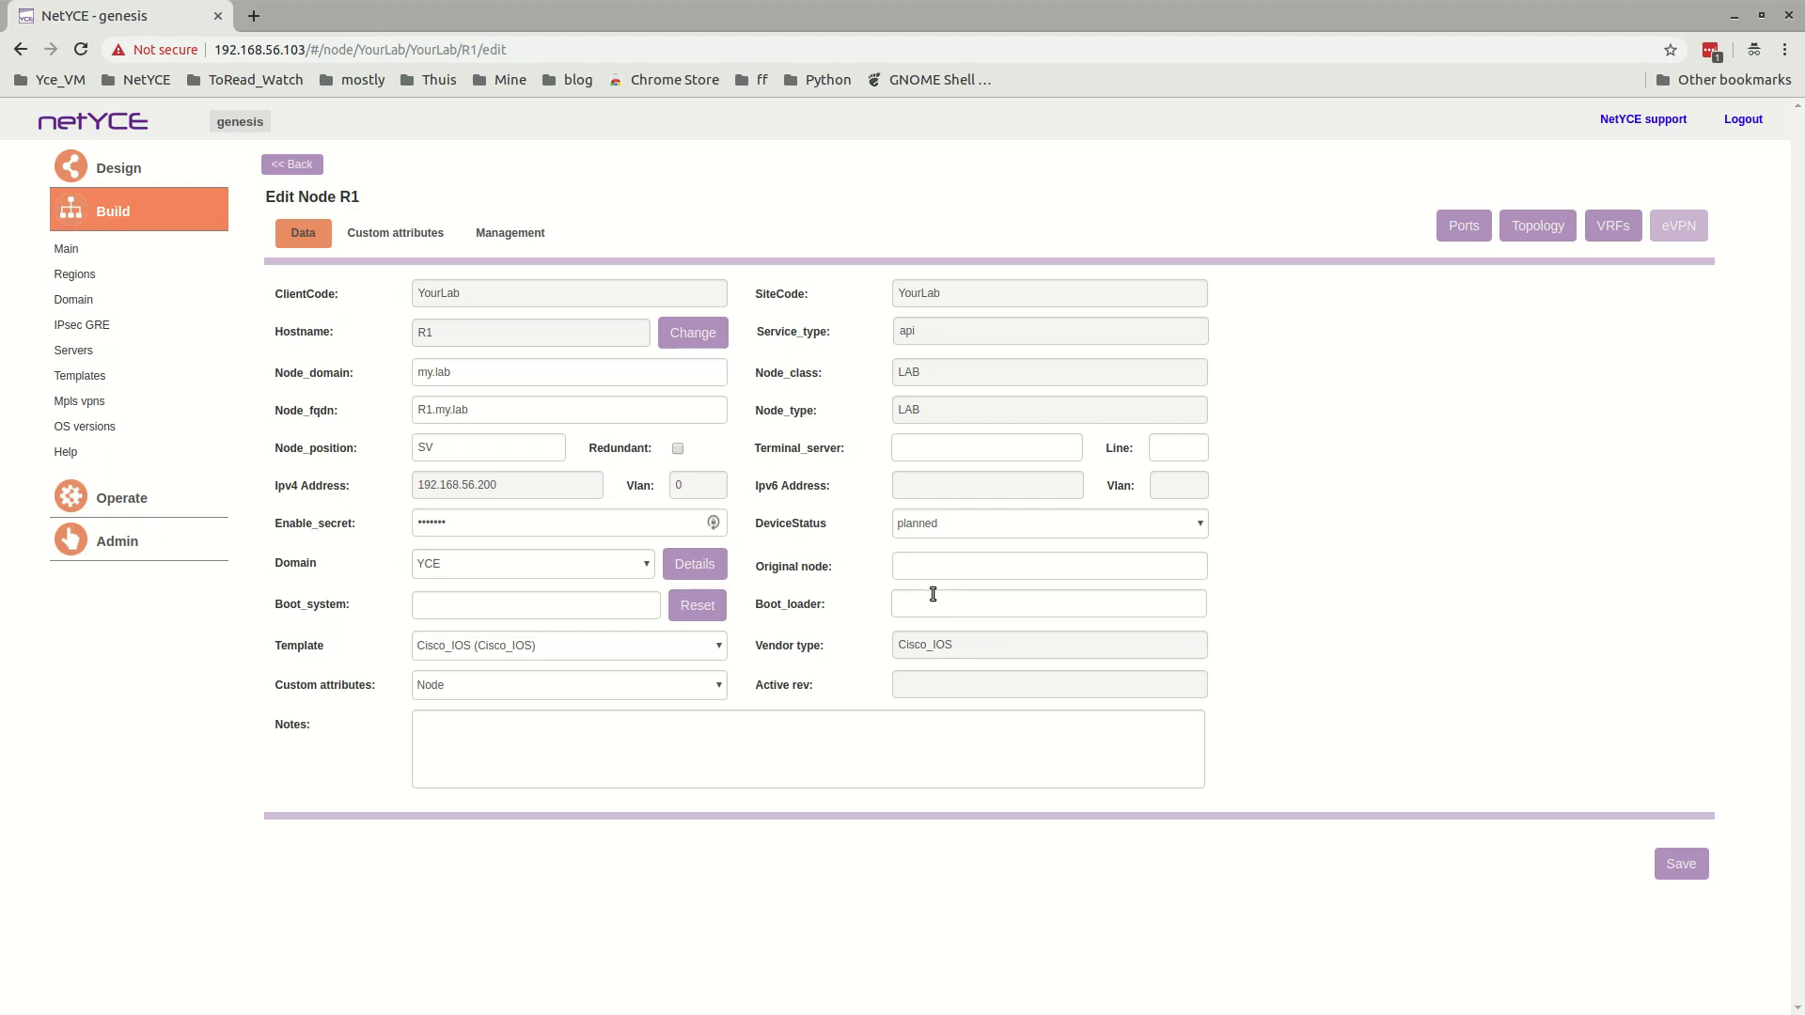
click(447, 451)
click(534, 232)
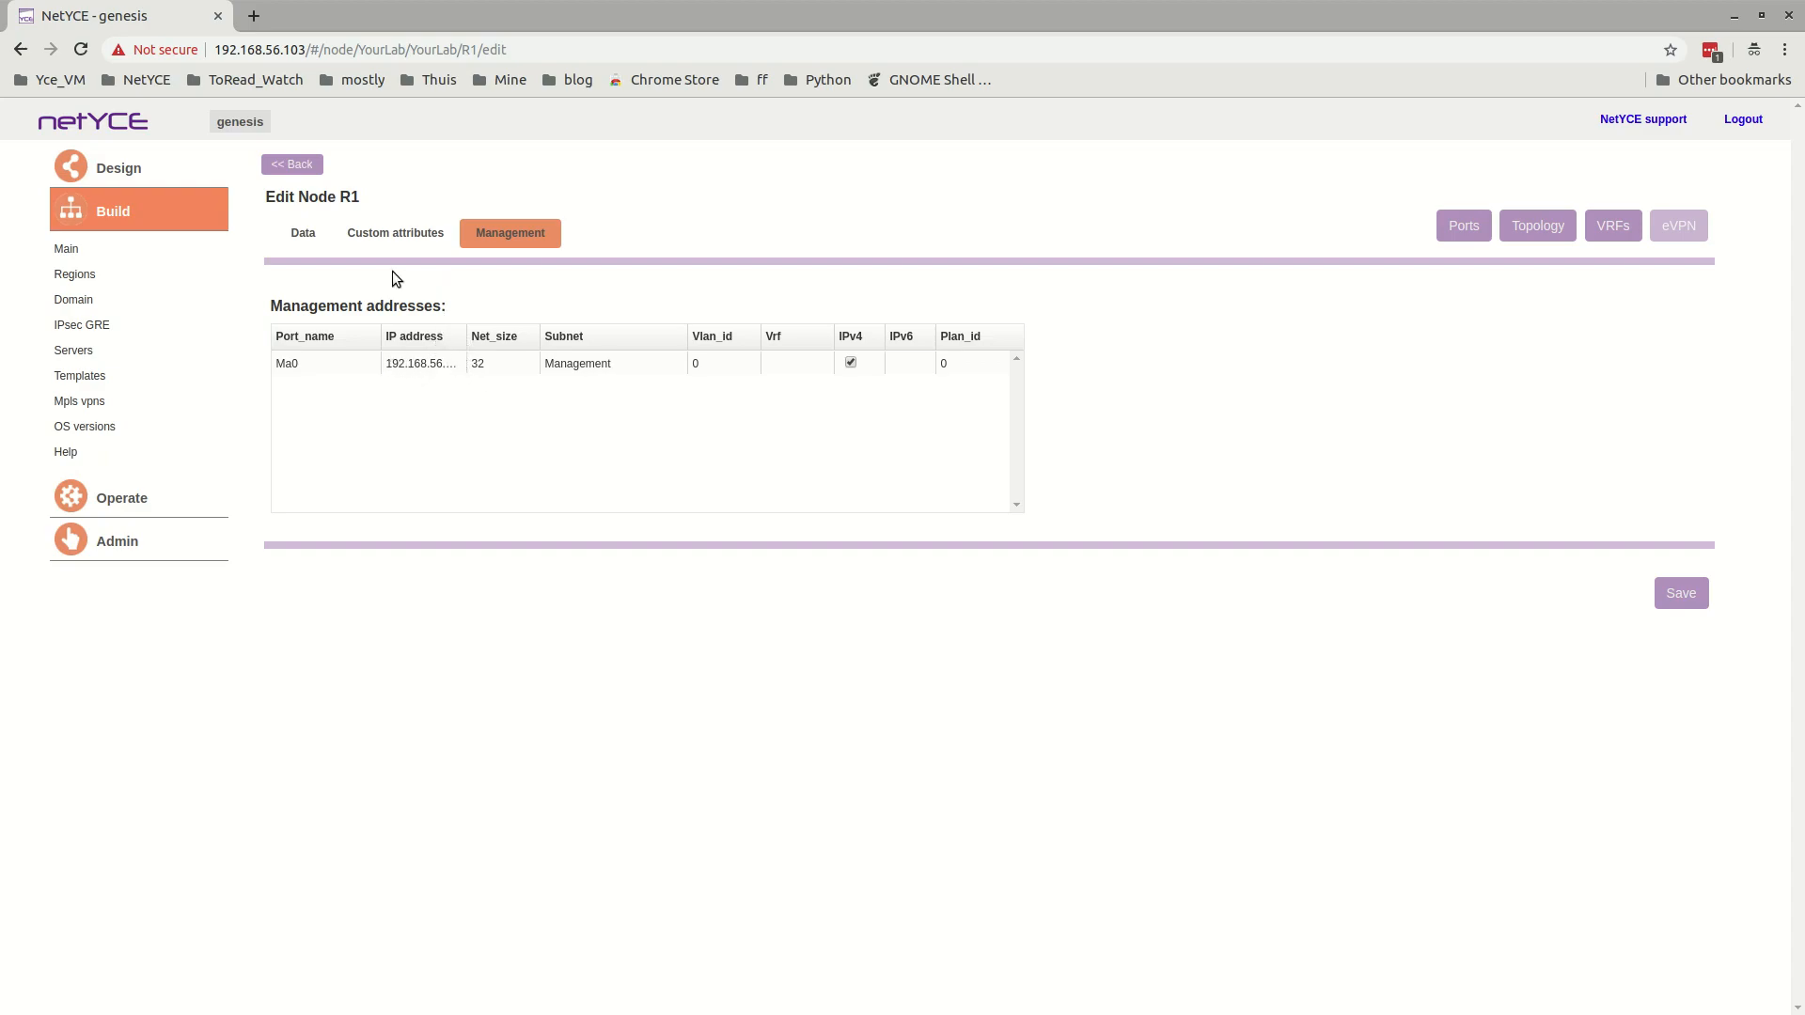
click(292, 163)
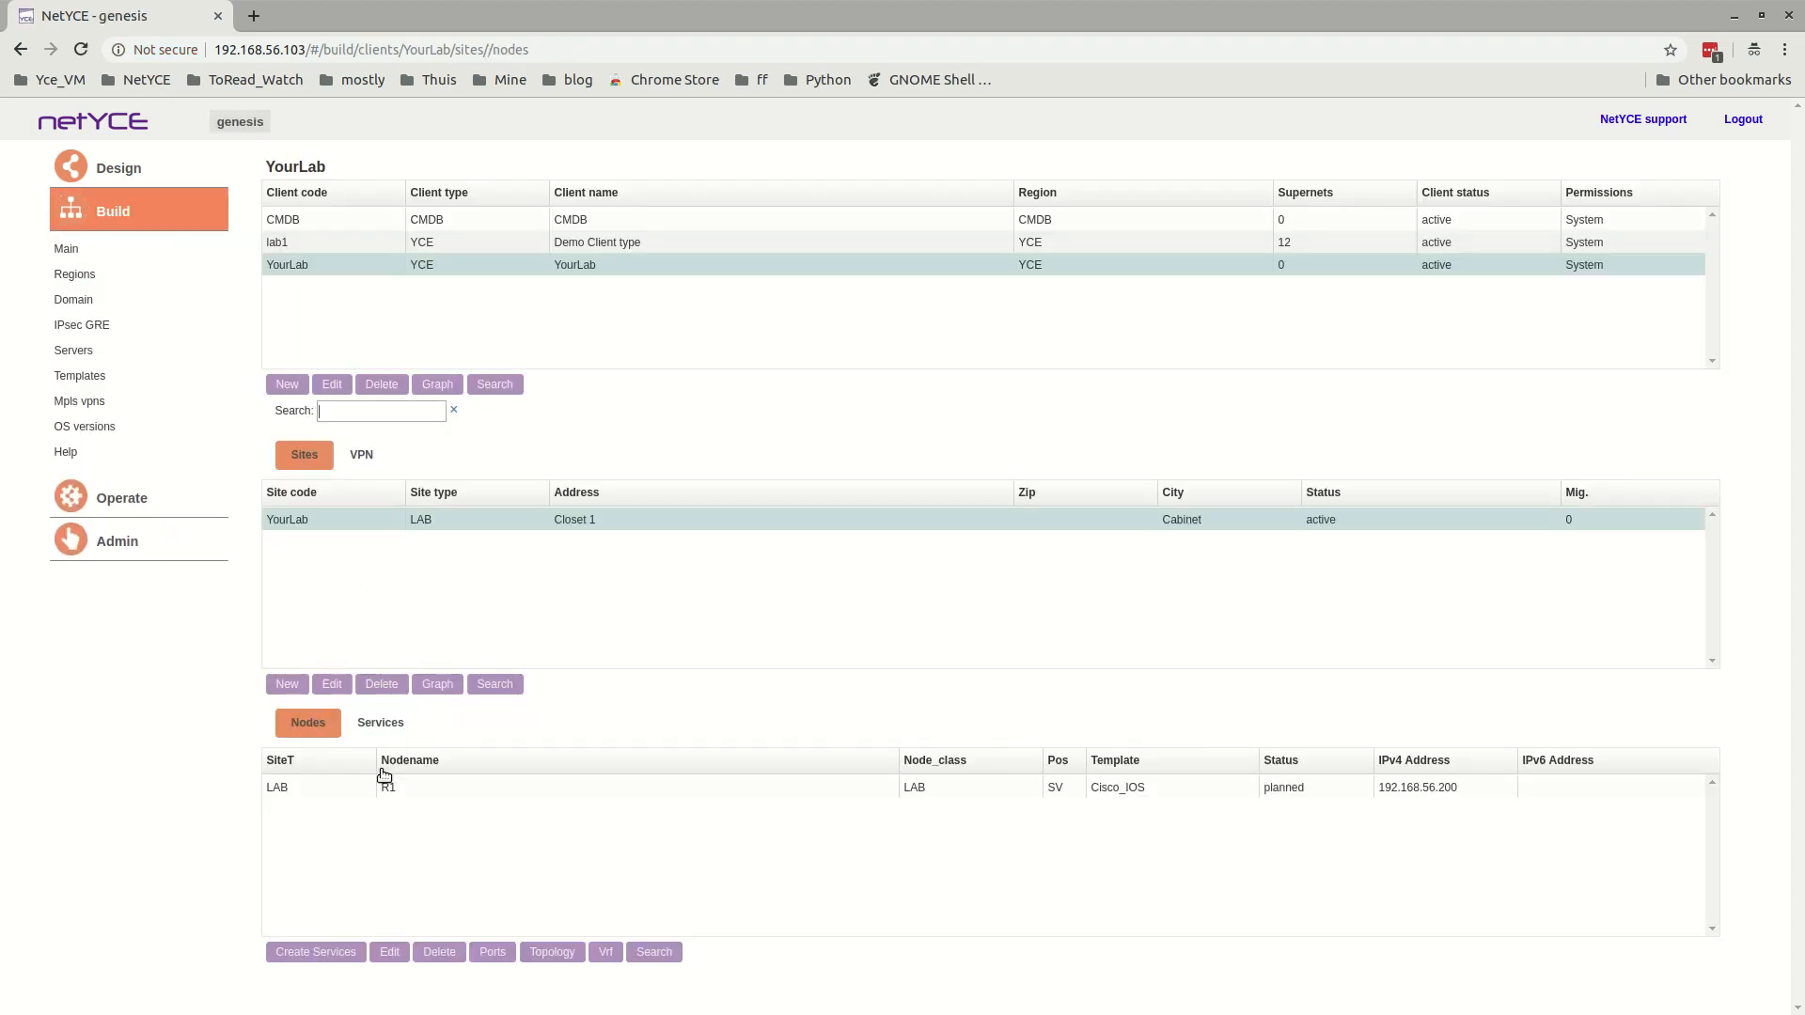
Open the IPv4 components of the R1 service and examine the Management subnet and its assigned interface.
click(378, 724)
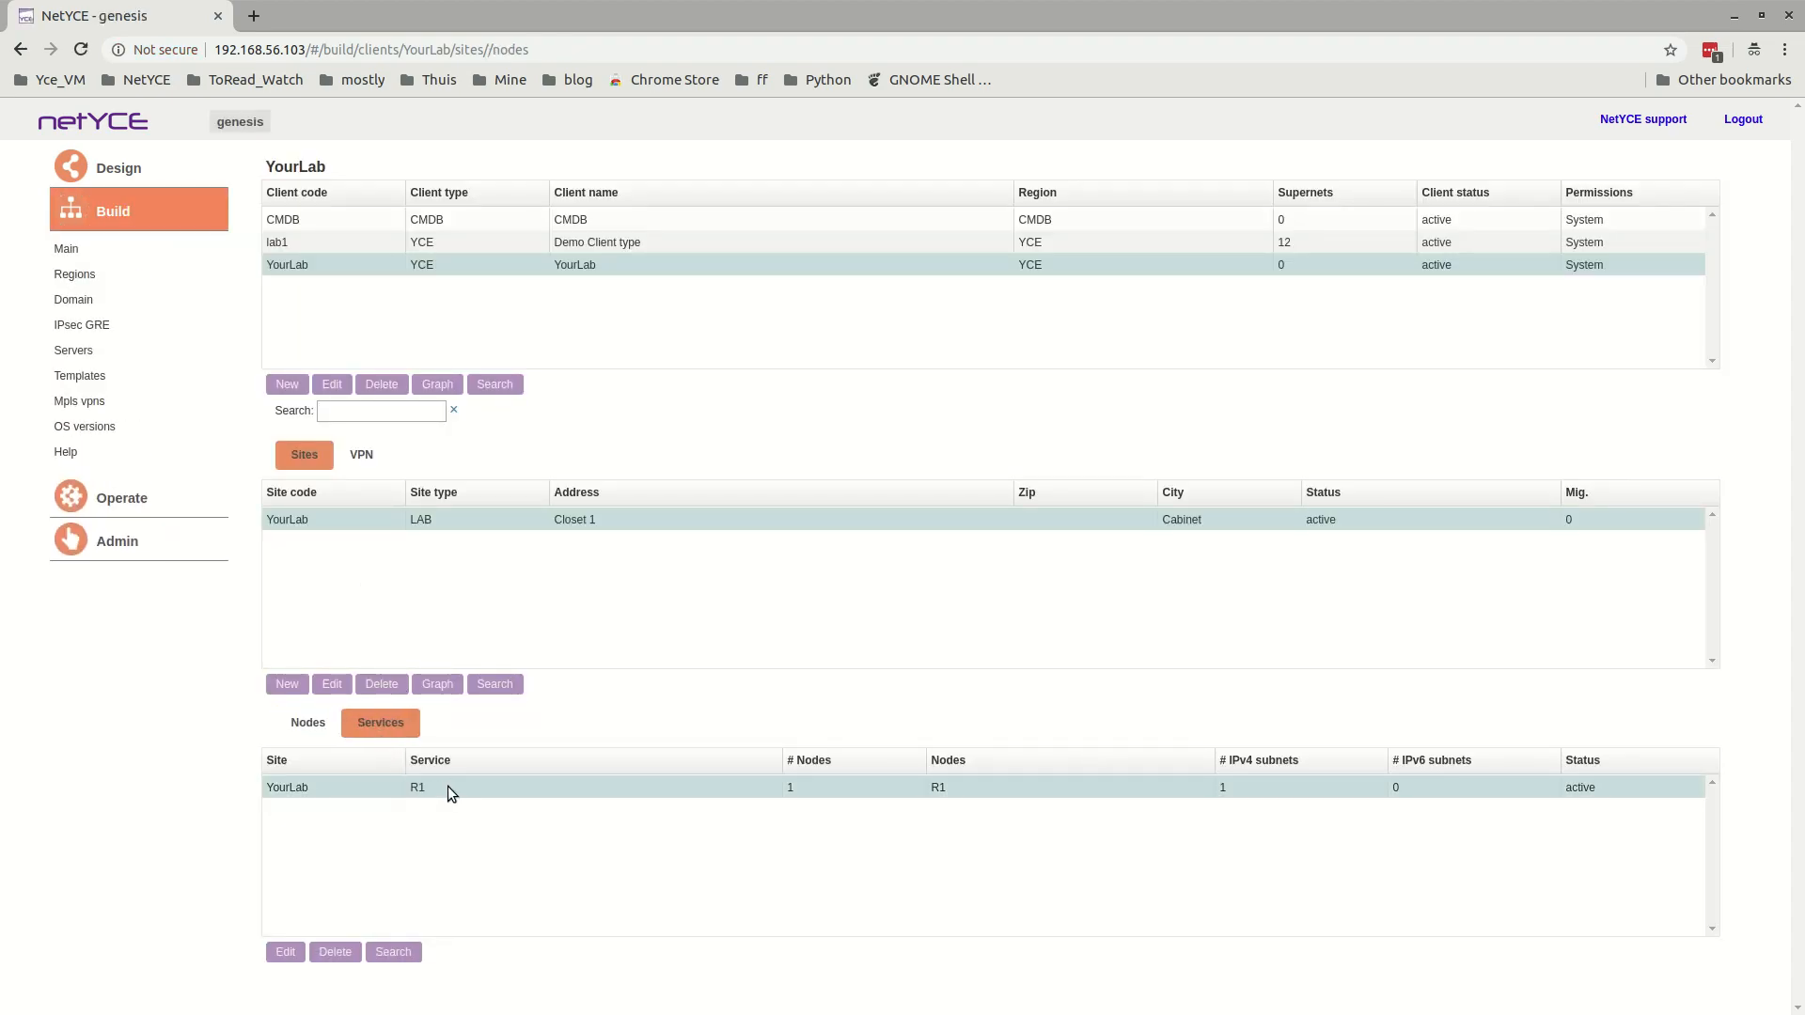
double_click(447, 787)
click(350, 238)
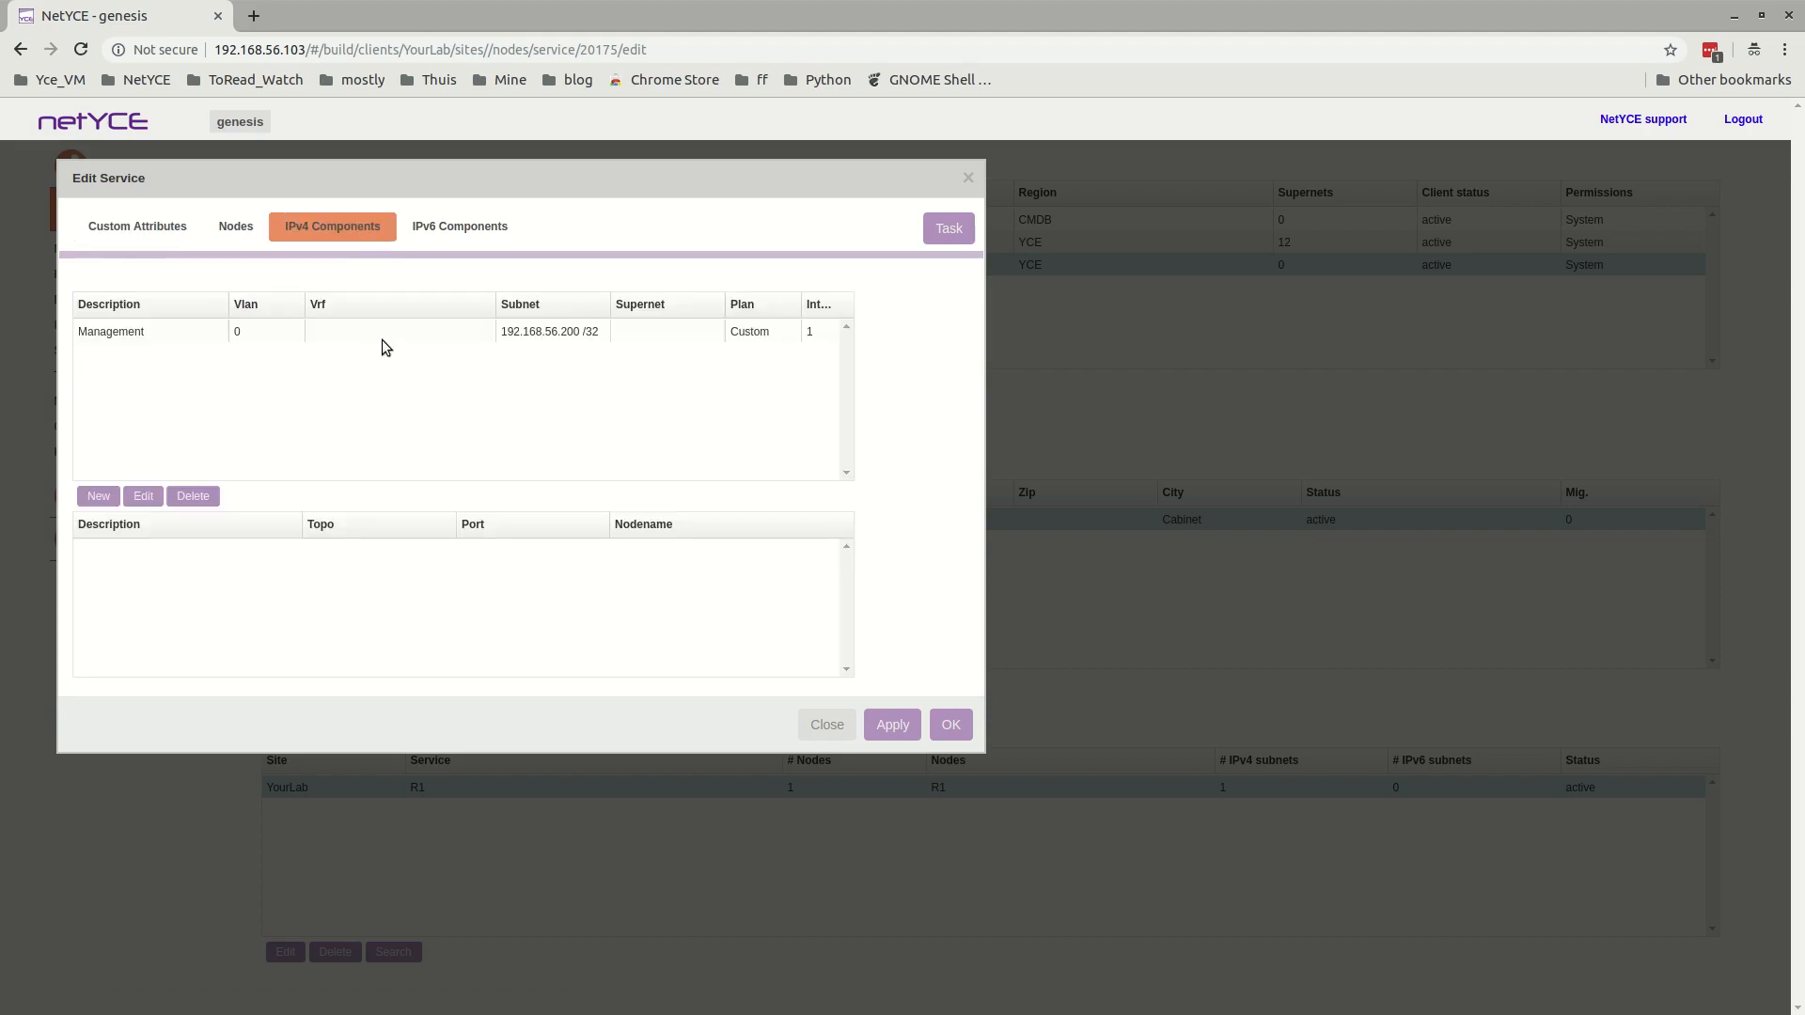
click(335, 331)
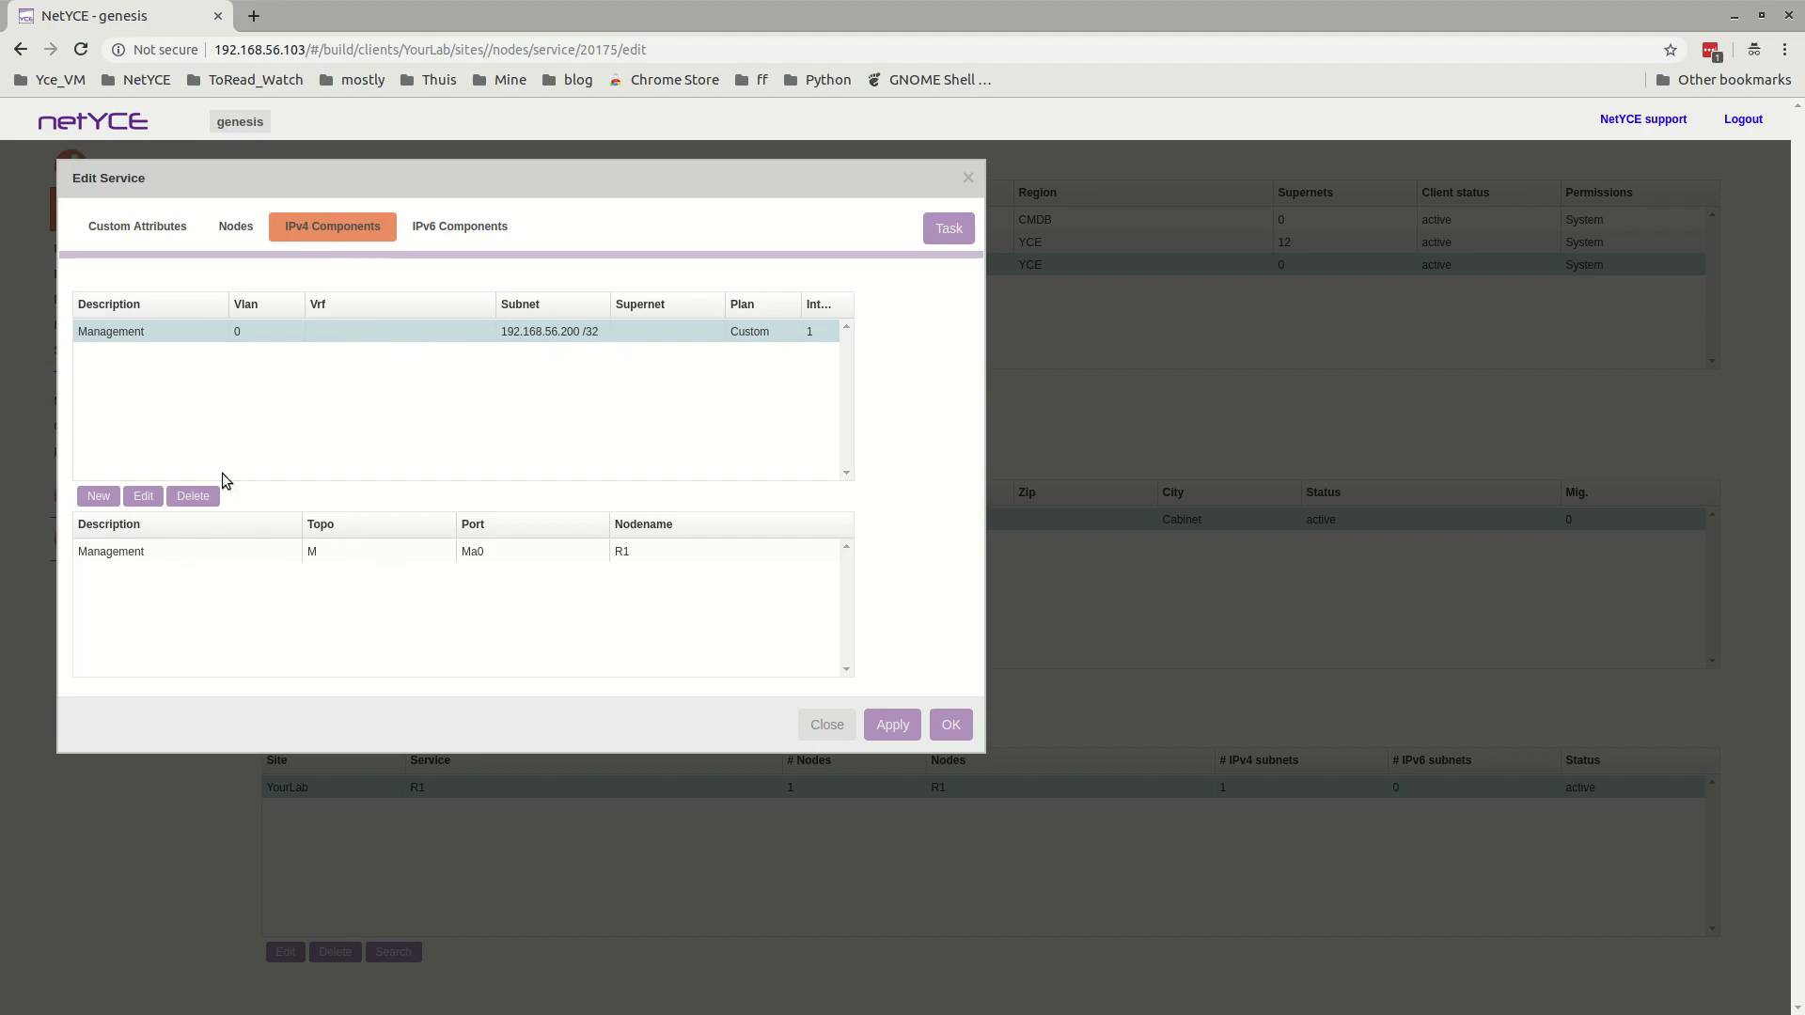
click(173, 553)
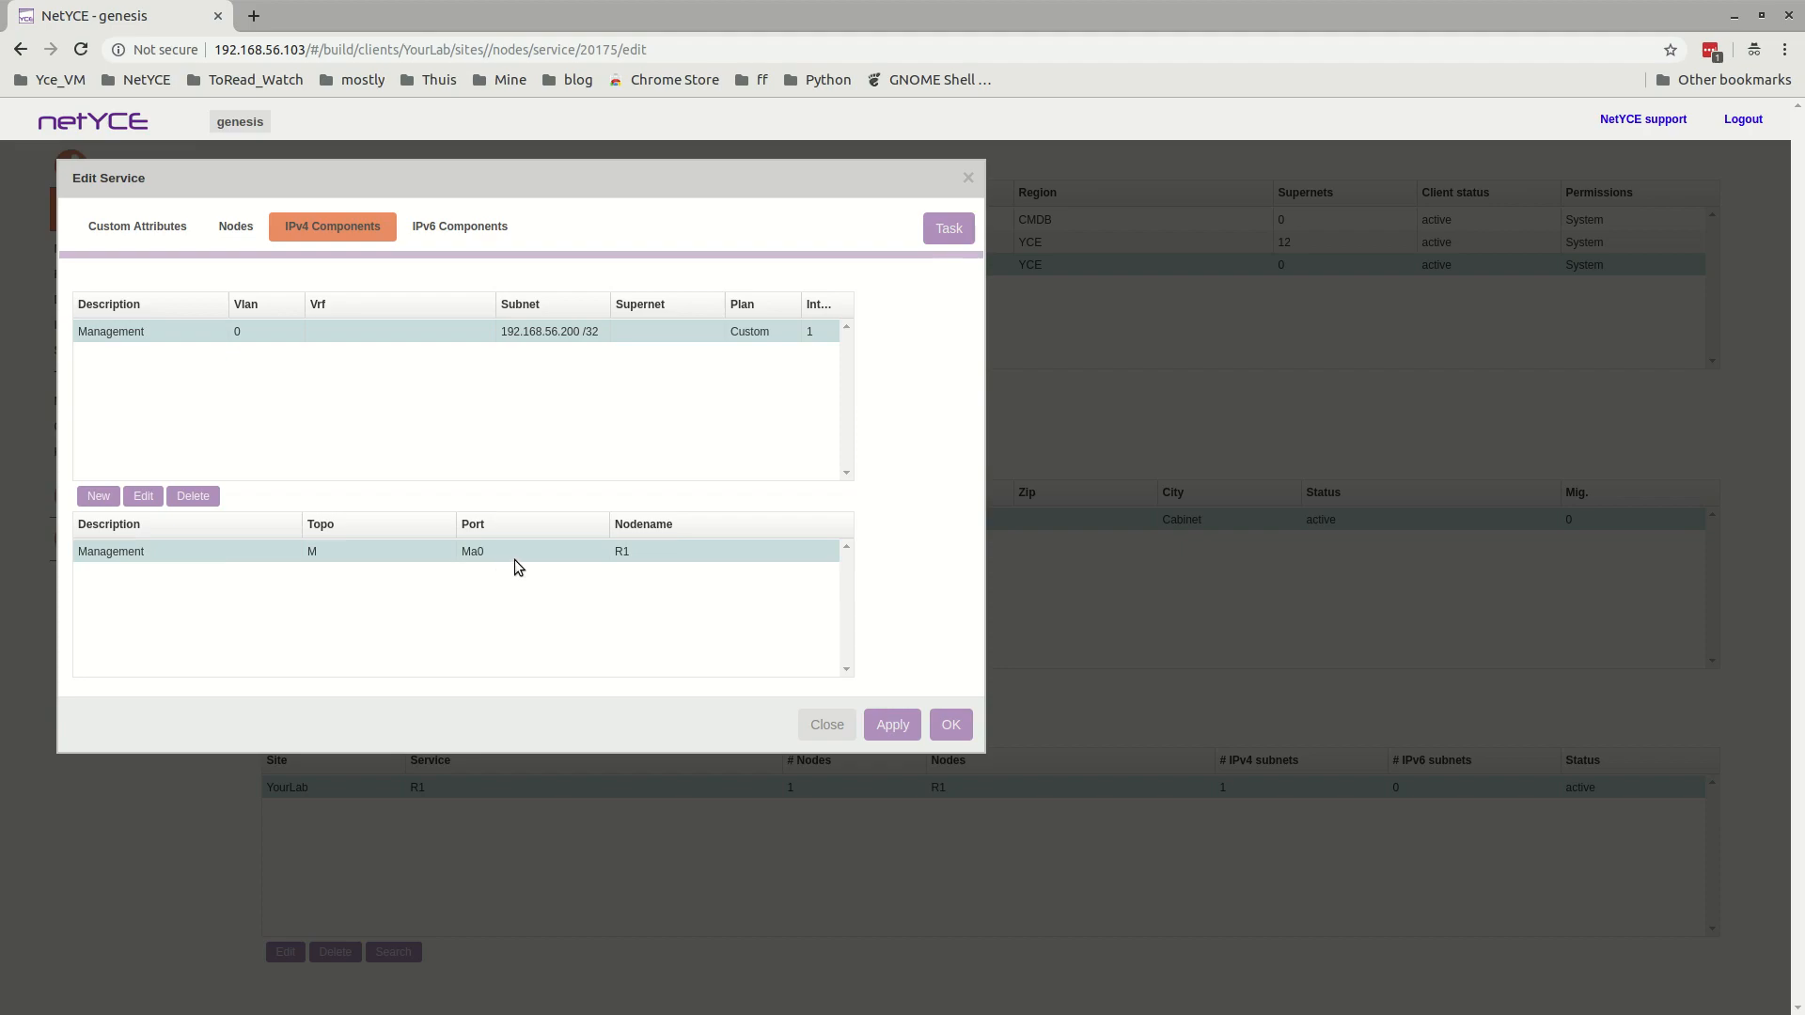
Start a custom IPv4 subnet in the R1 service, naming it user and setting its VLAN to 20.
click(99, 496)
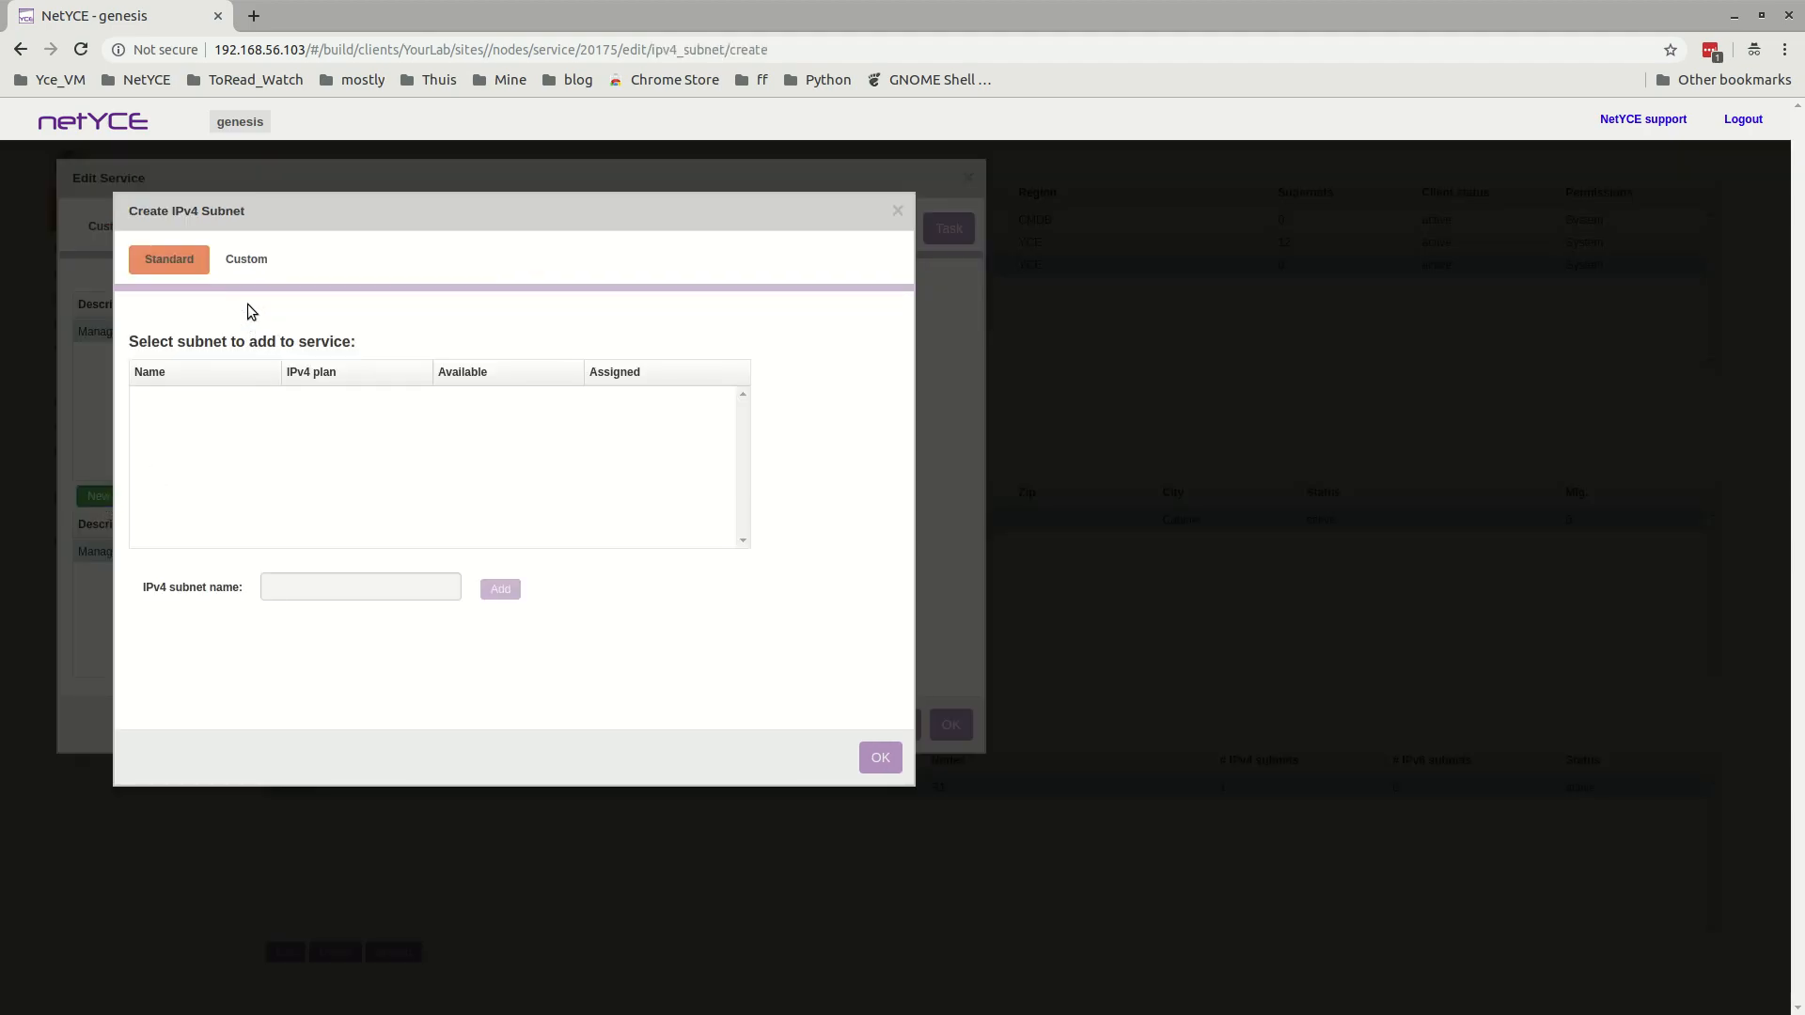
click(248, 264)
click(288, 350)
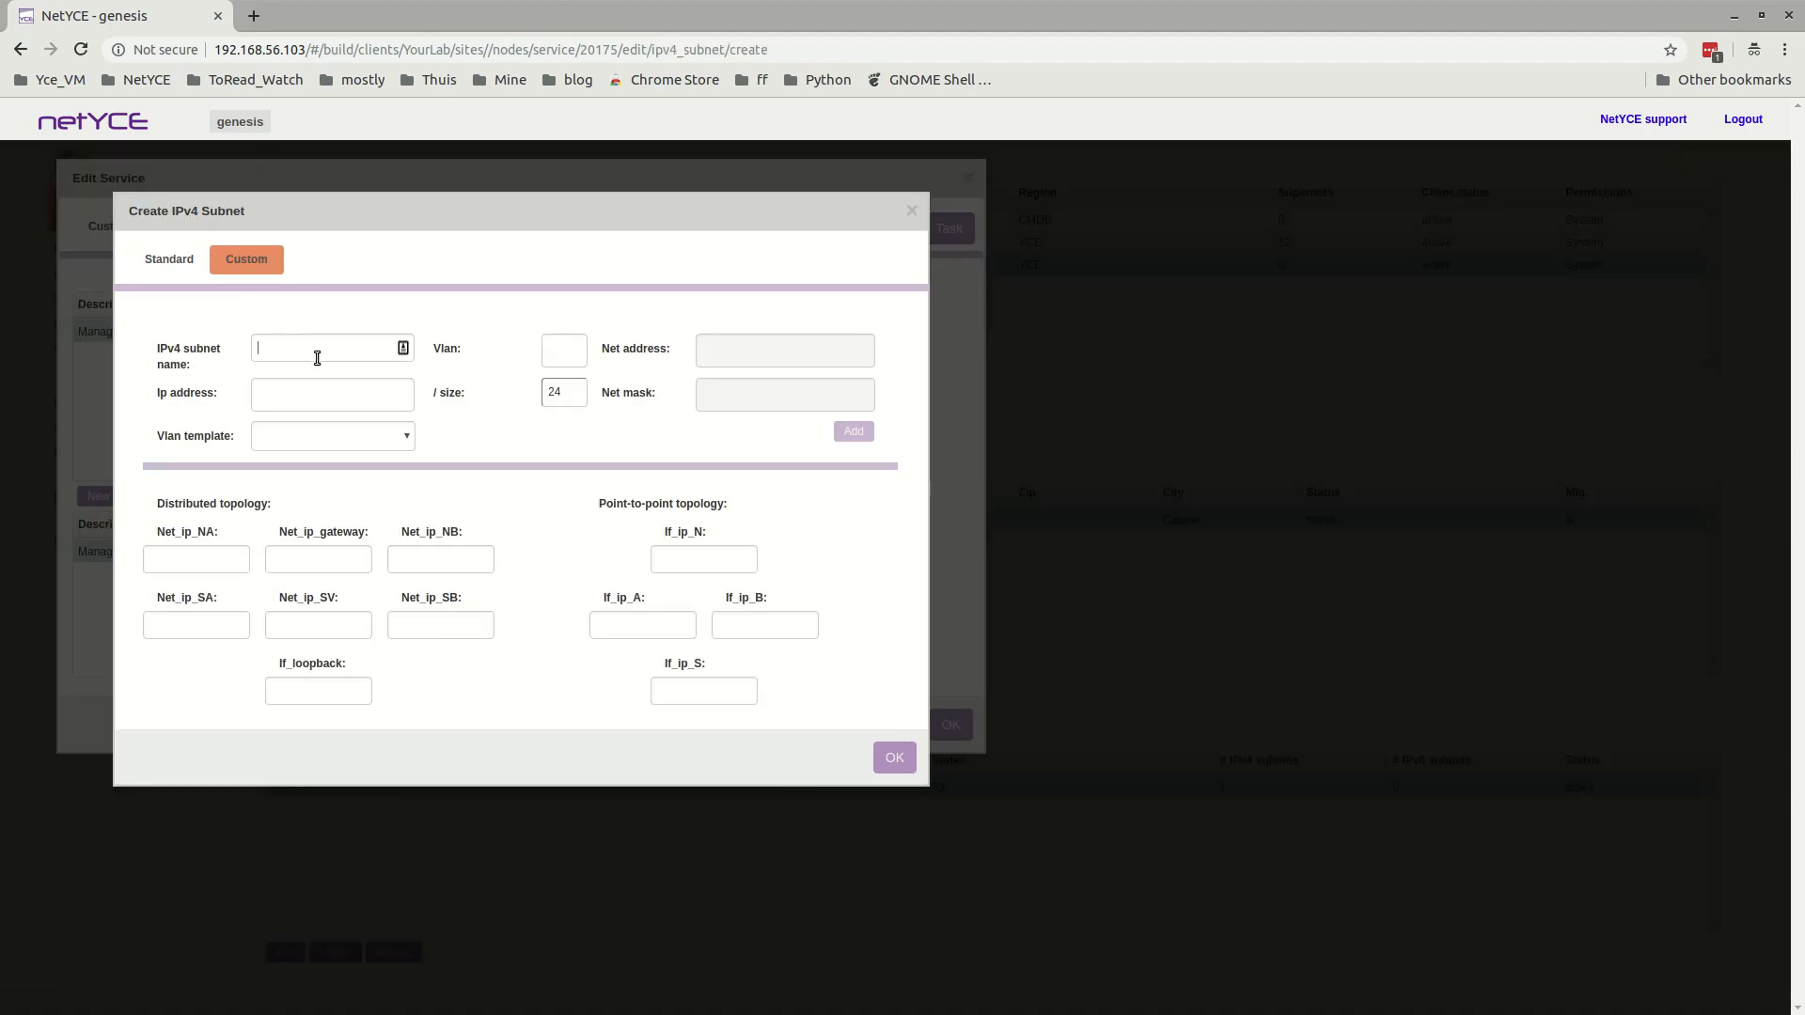
text(user)
key(Tab)
text(20)
key(Tab)
key(Tab)
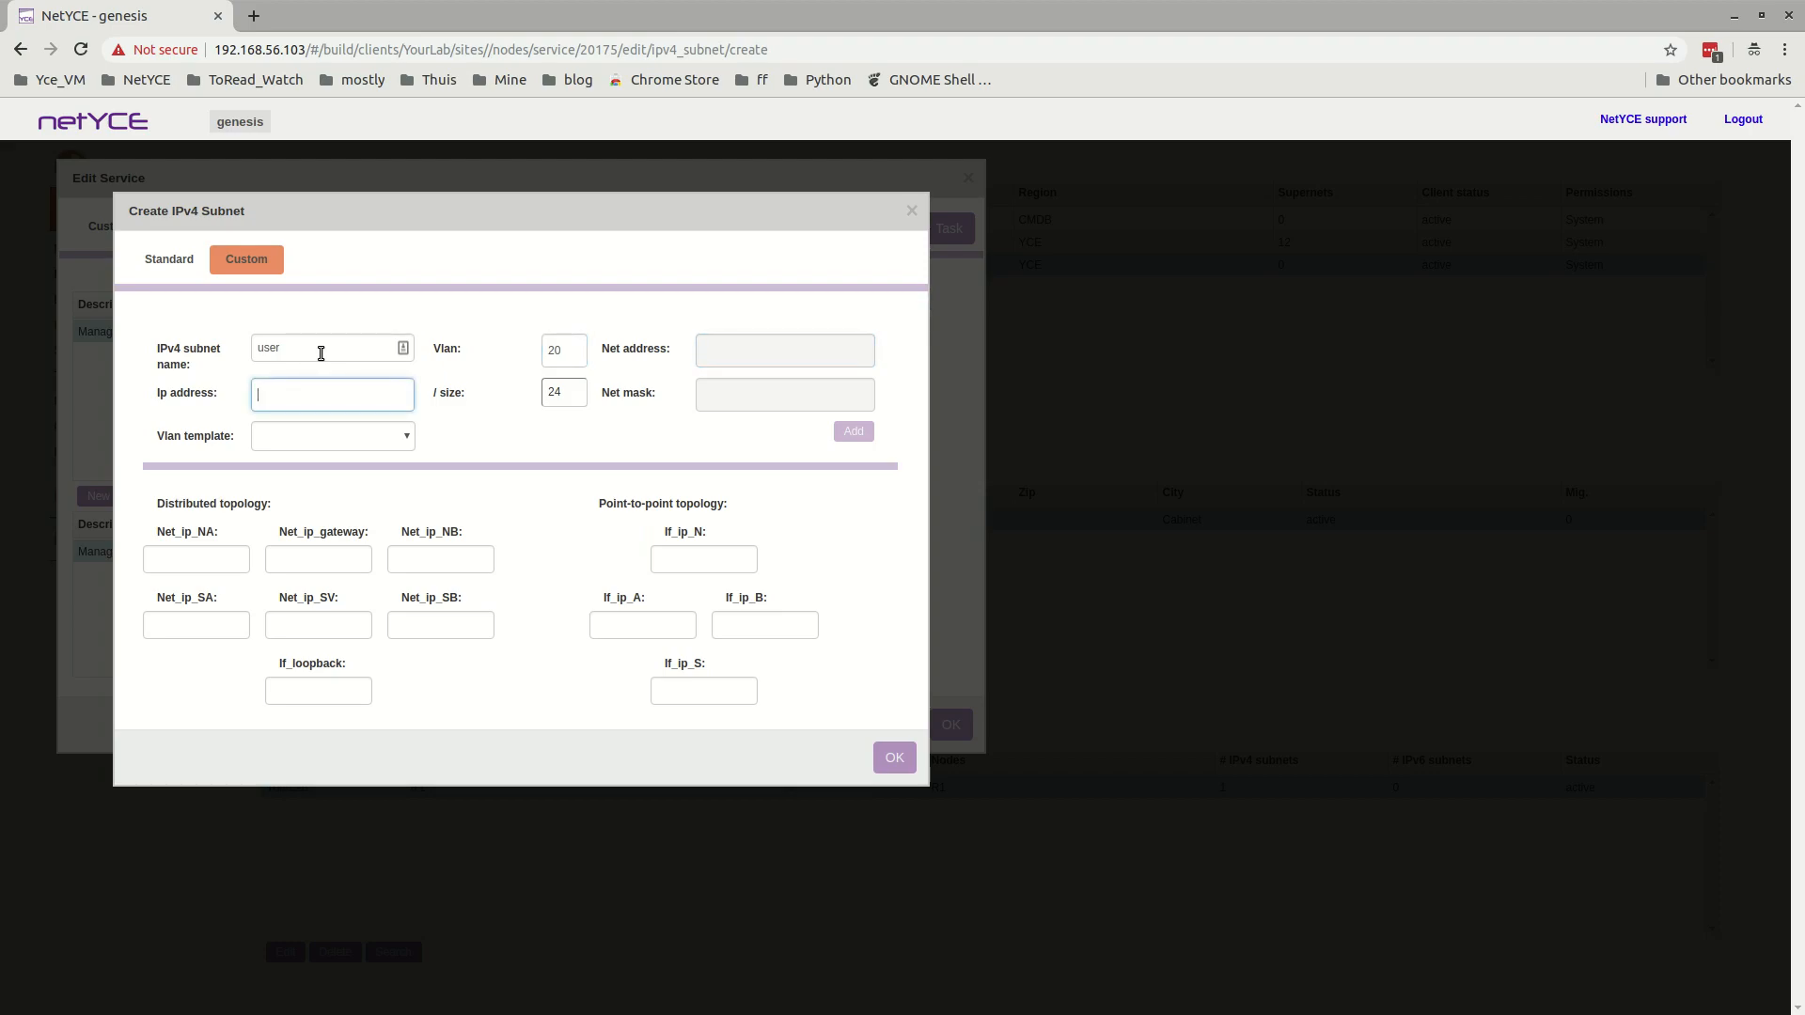
Give the new subnet the address 192.168.56.0 and the Vlan template, and add it to the service.
text(192.168.56.)
text(0)
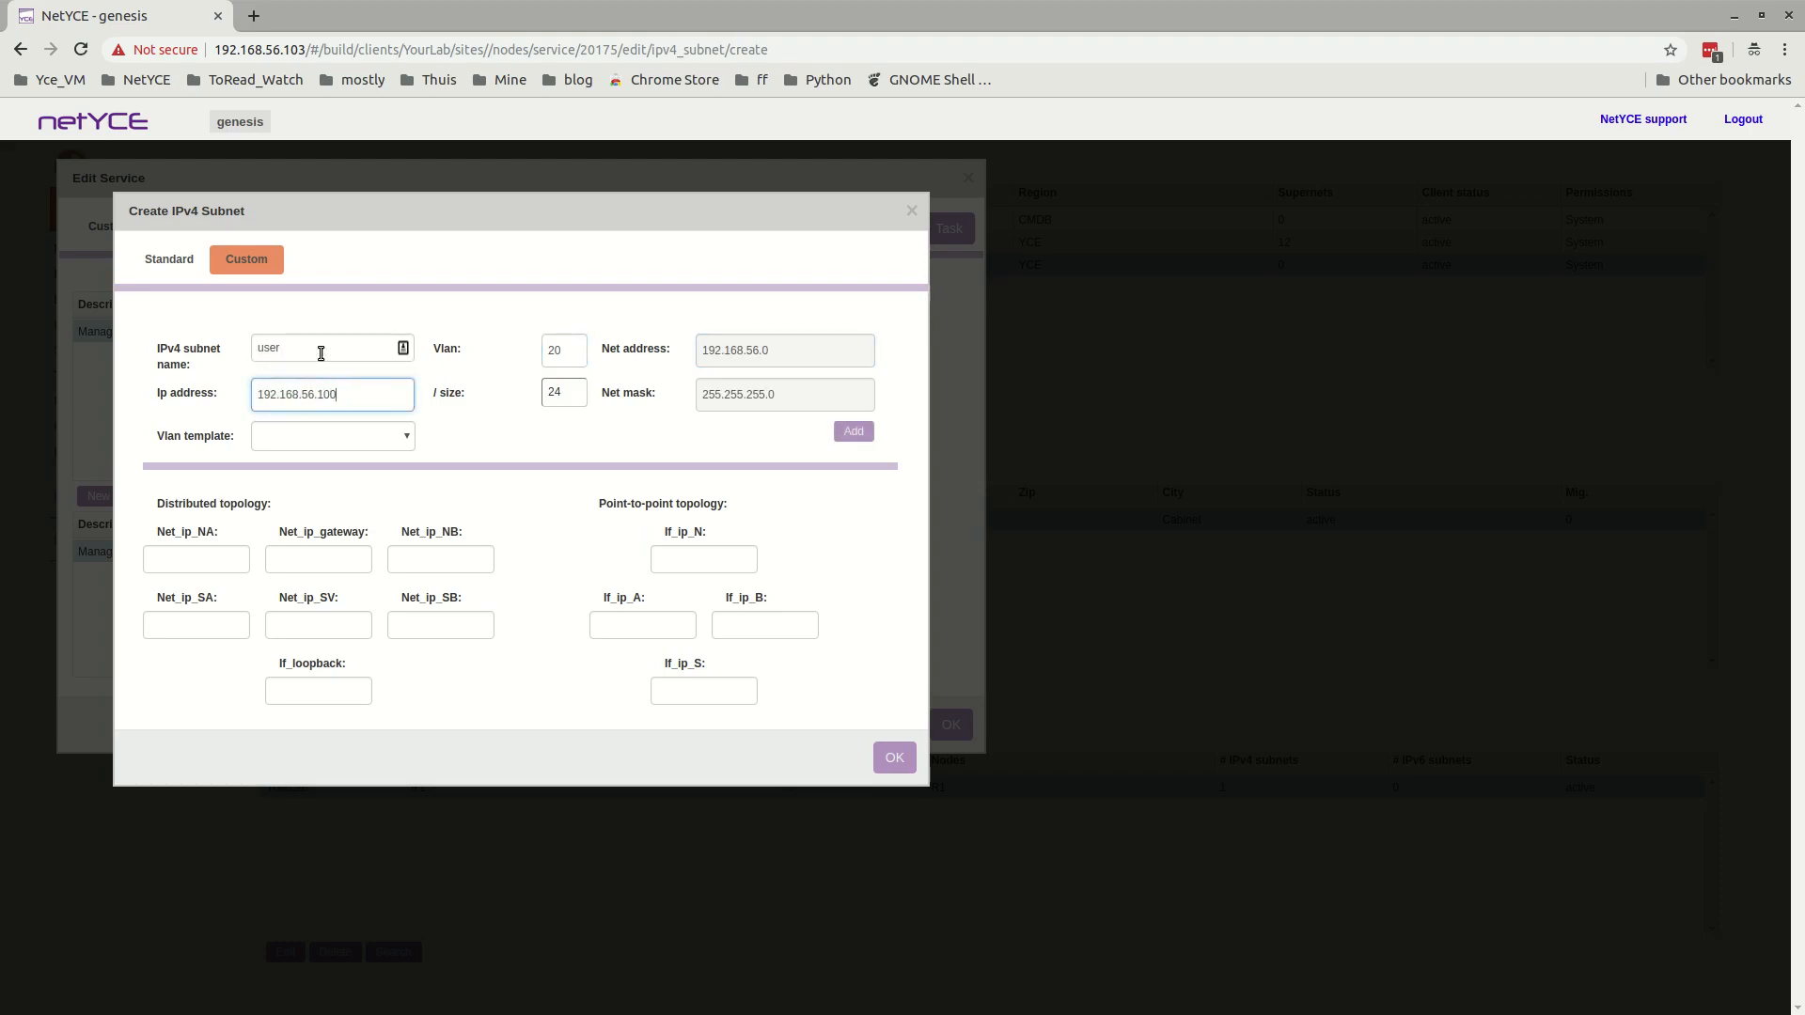
key(Tab)
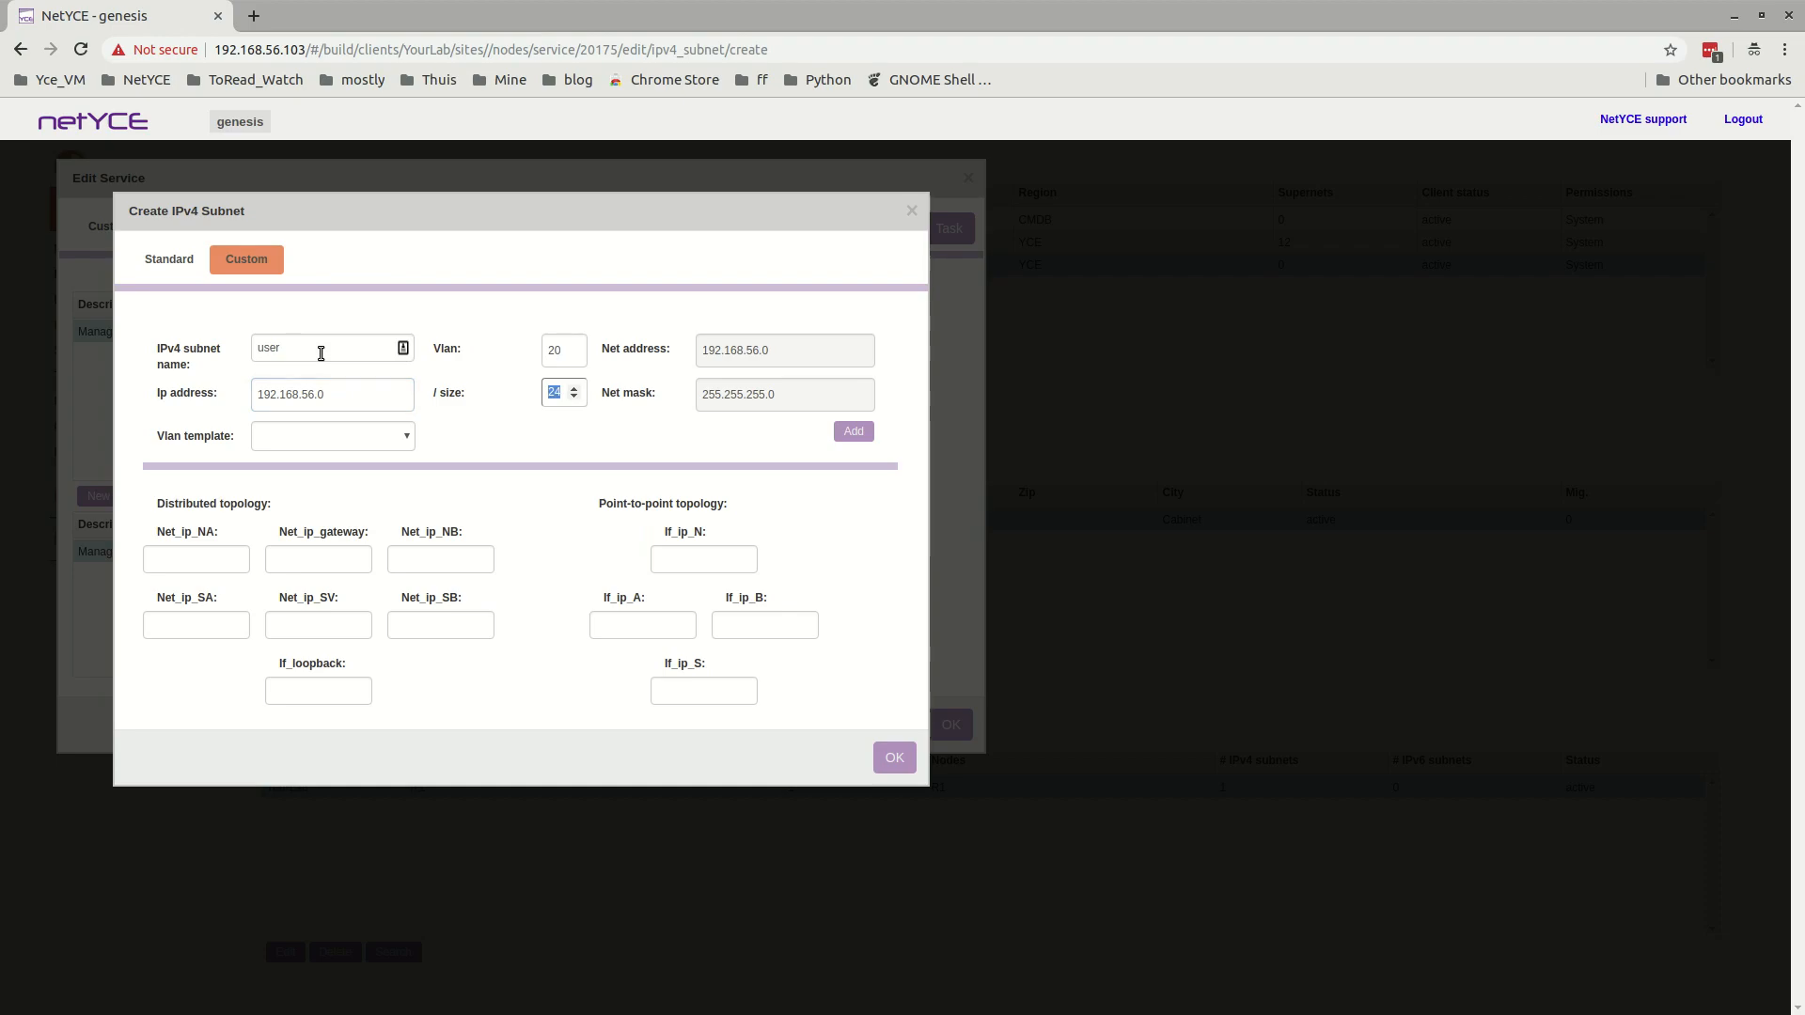
click(347, 442)
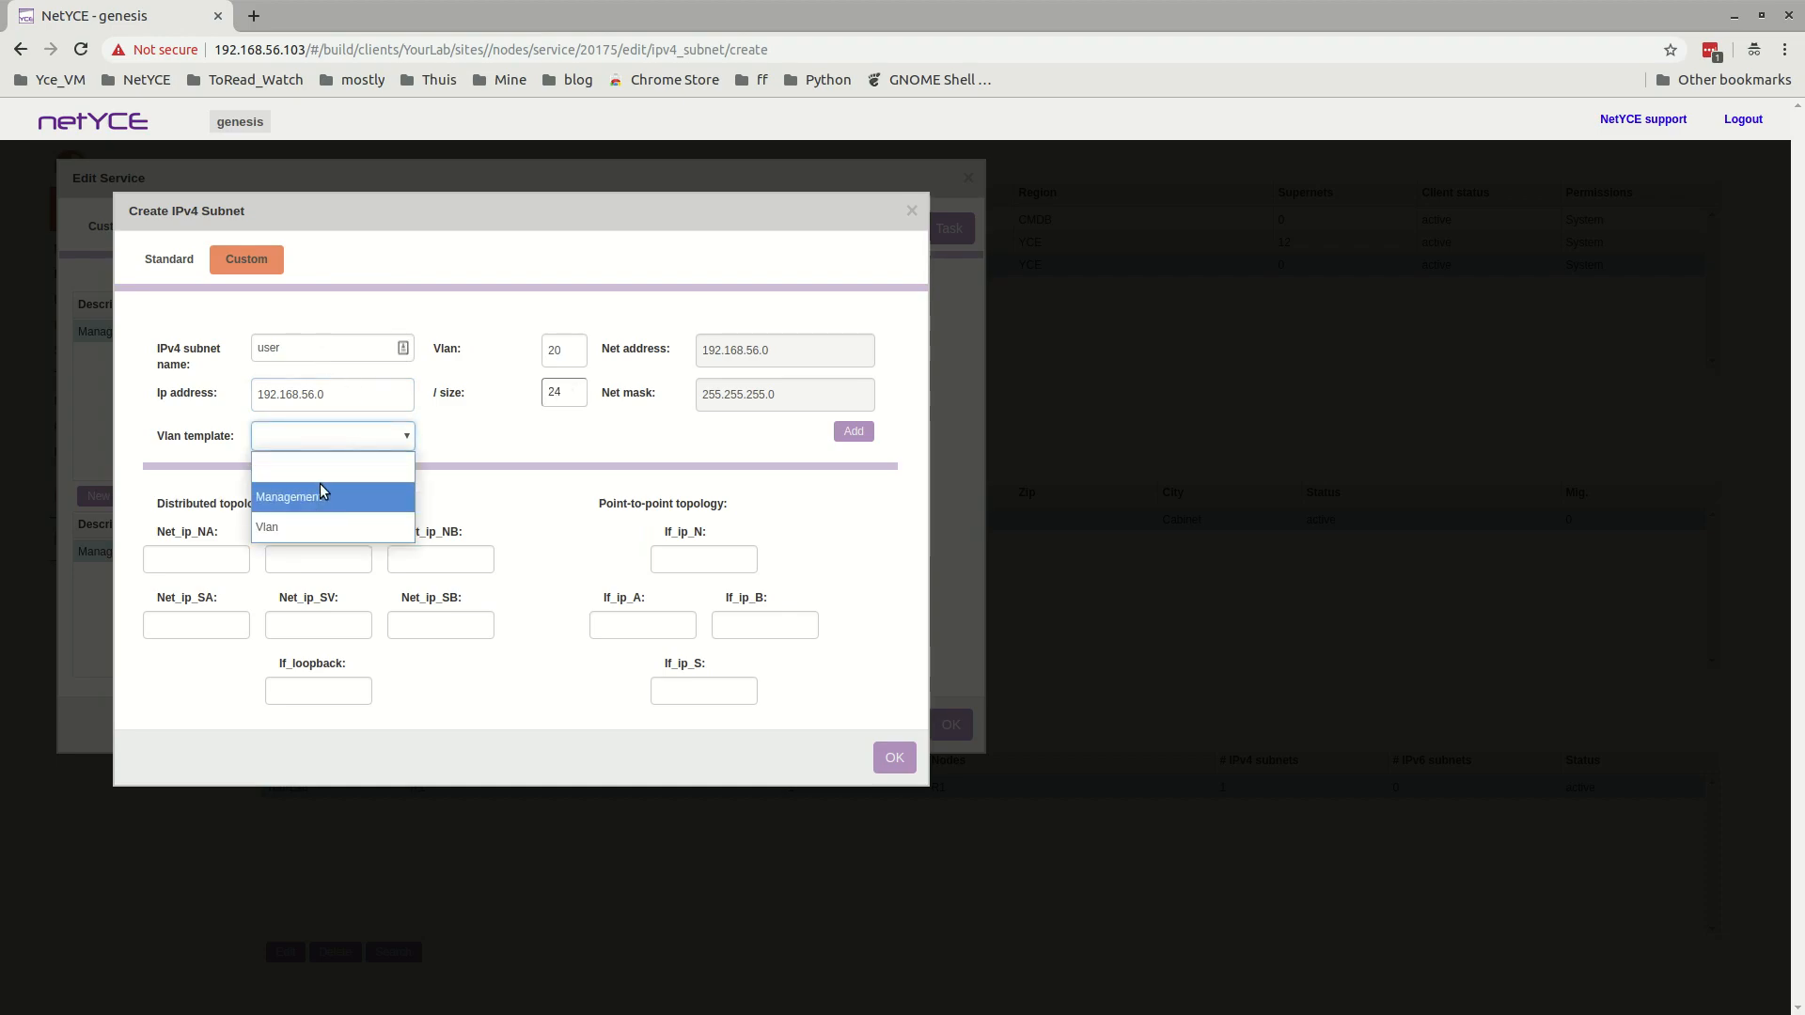
click(282, 526)
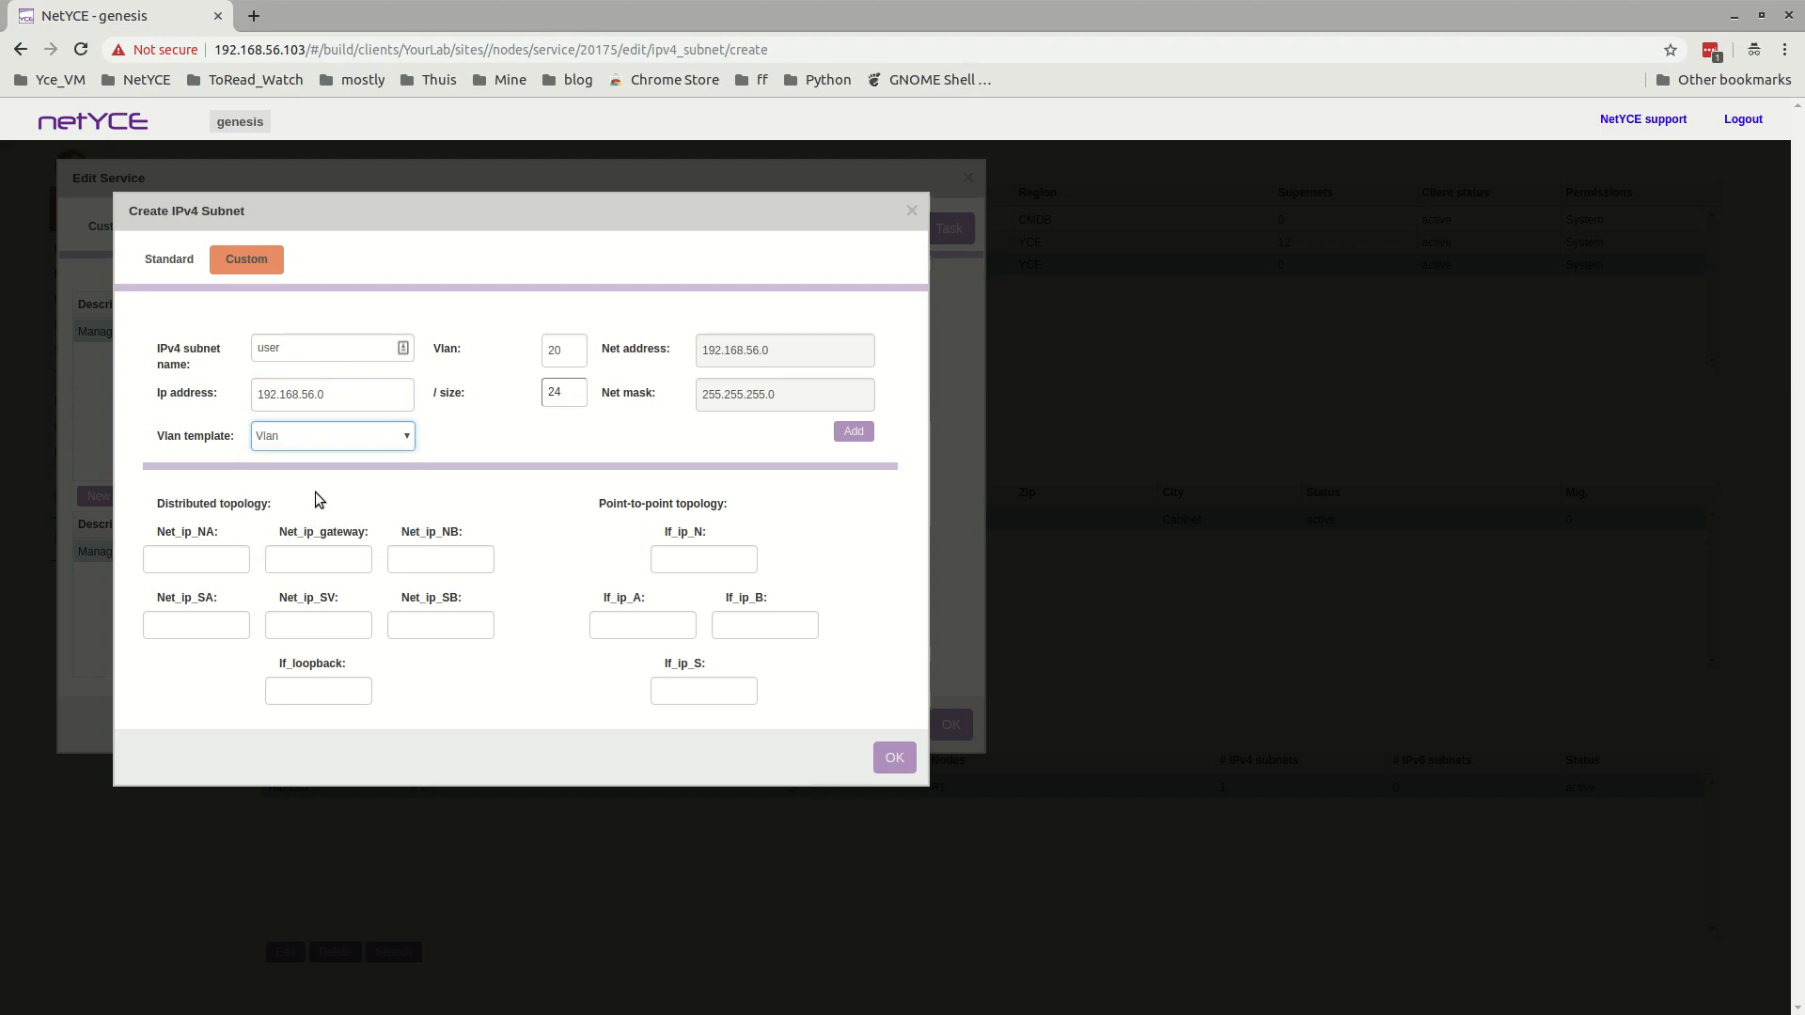
click(850, 437)
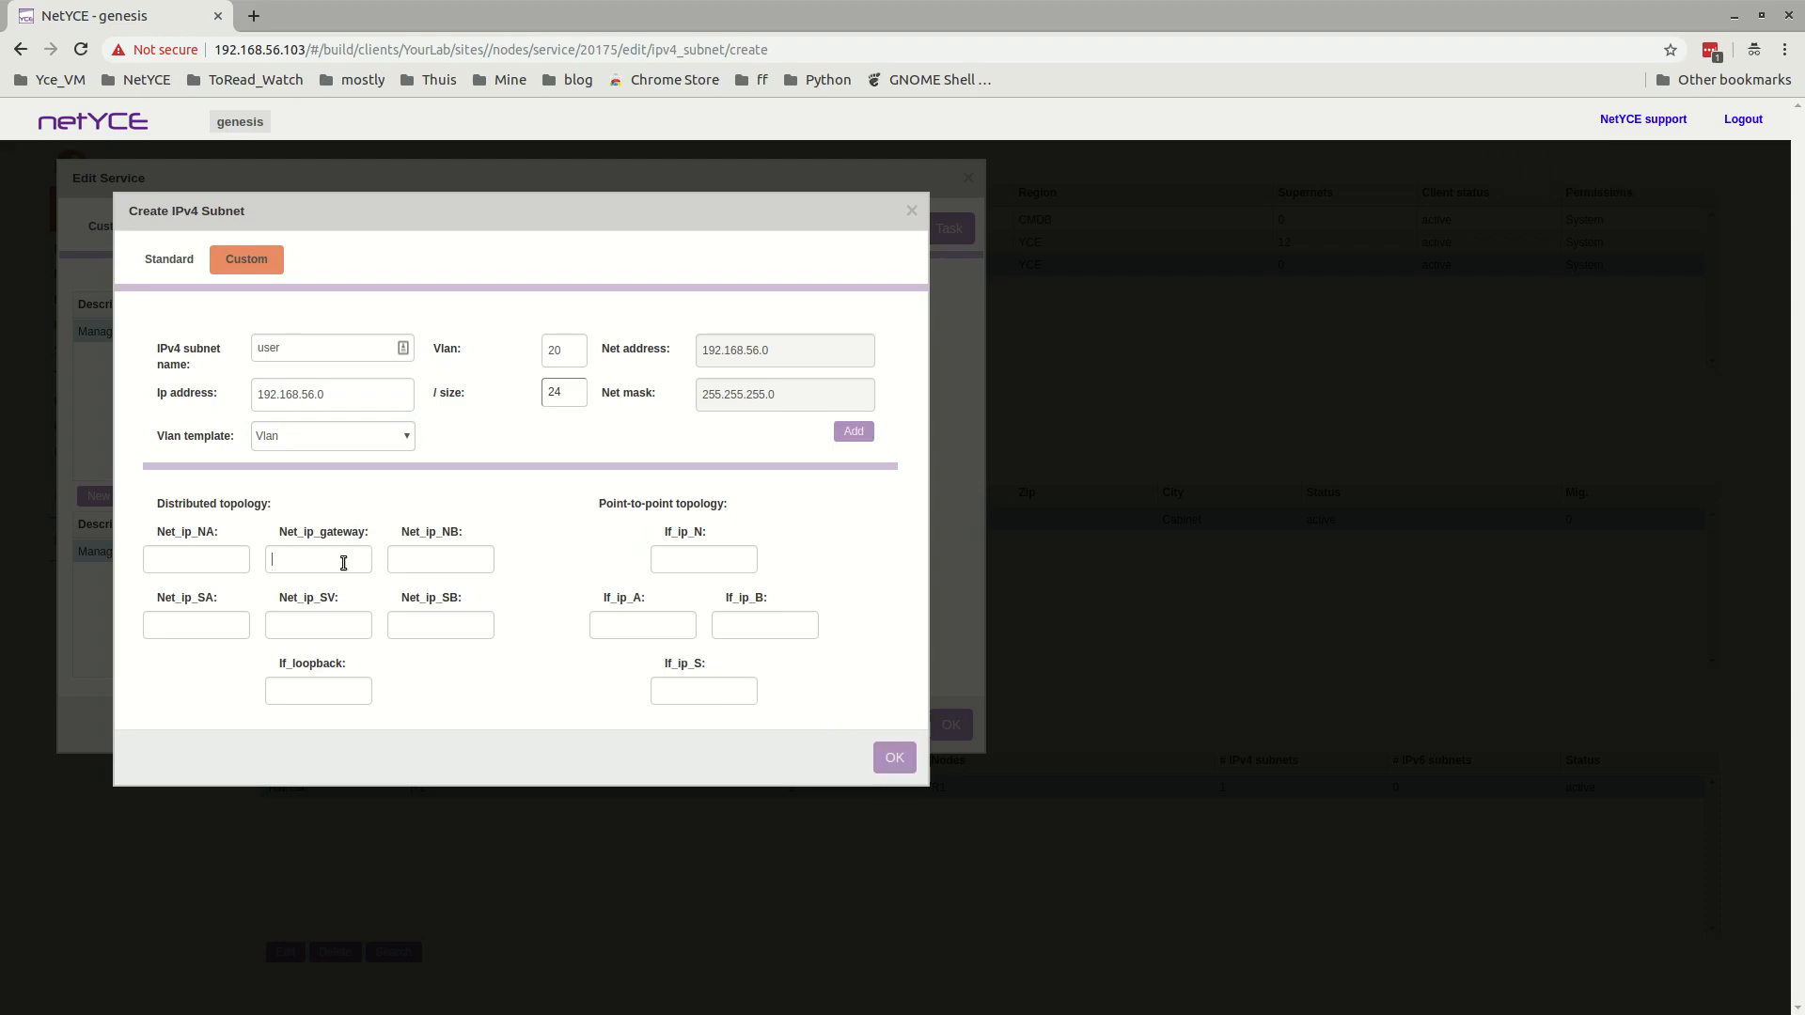
click(894, 757)
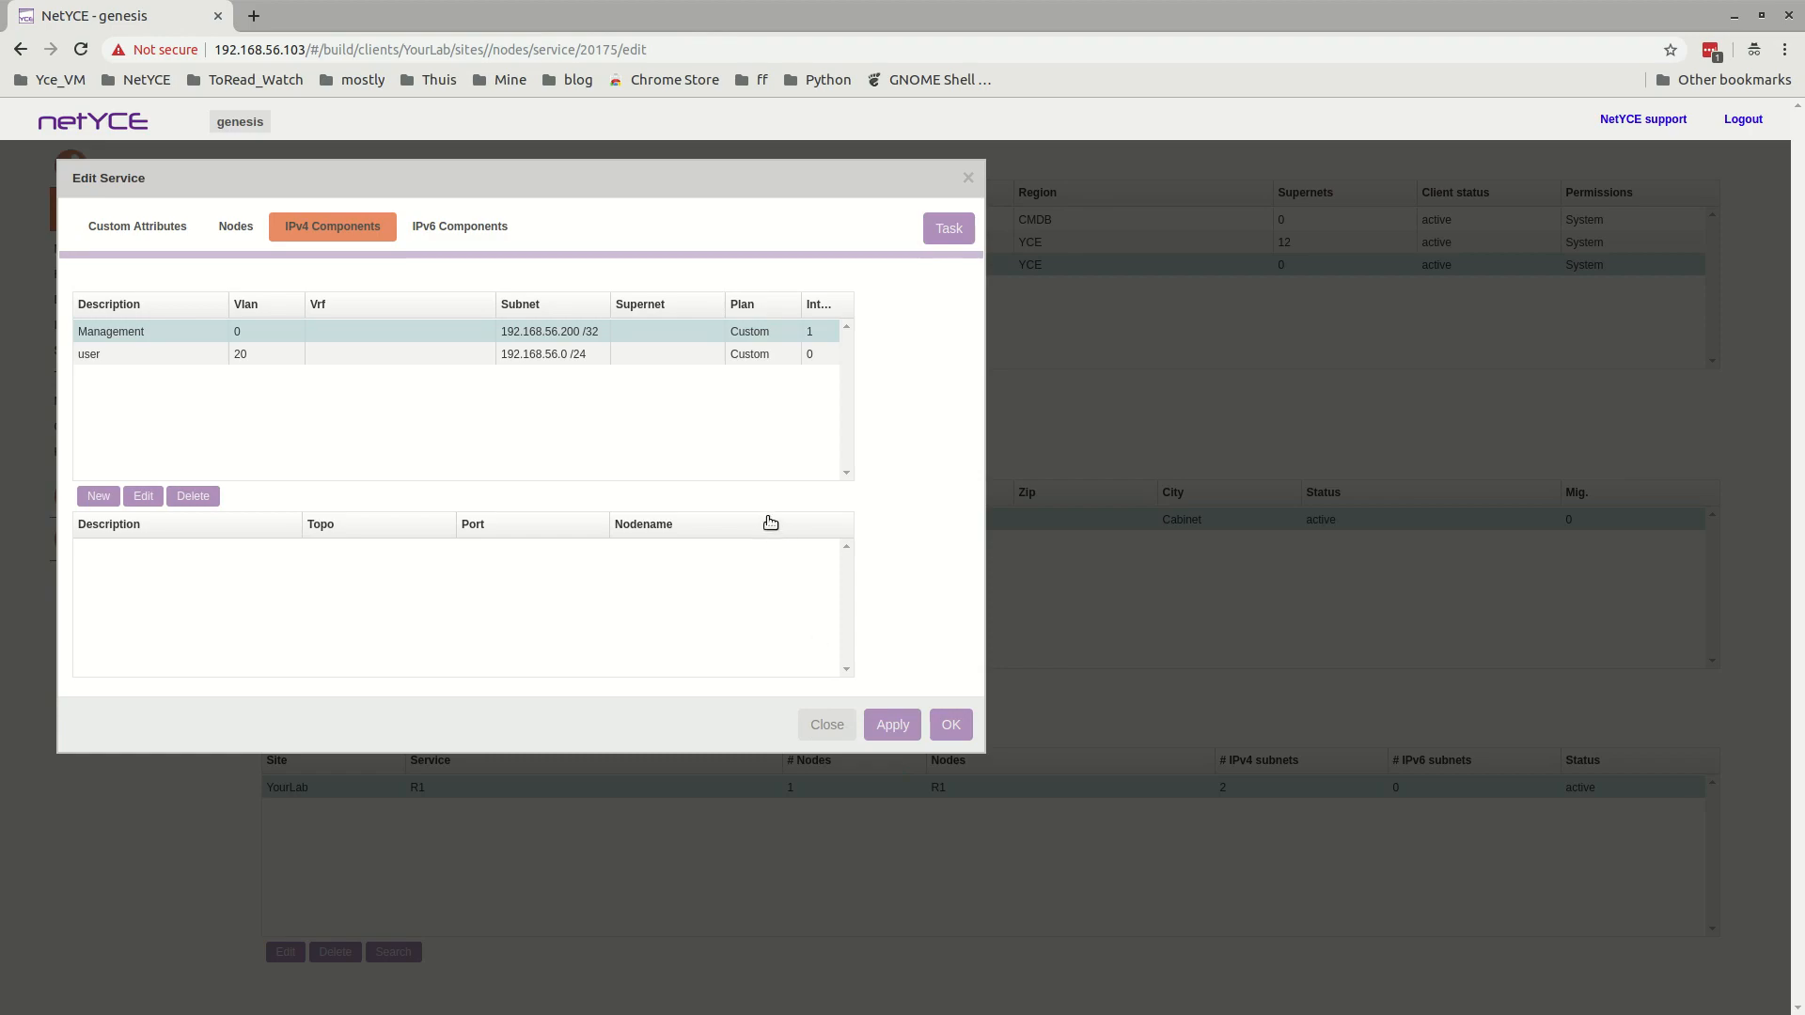
Set the user subnet's Net_ip_gateway to 192.168.56.1 and save the change.
click(607, 359)
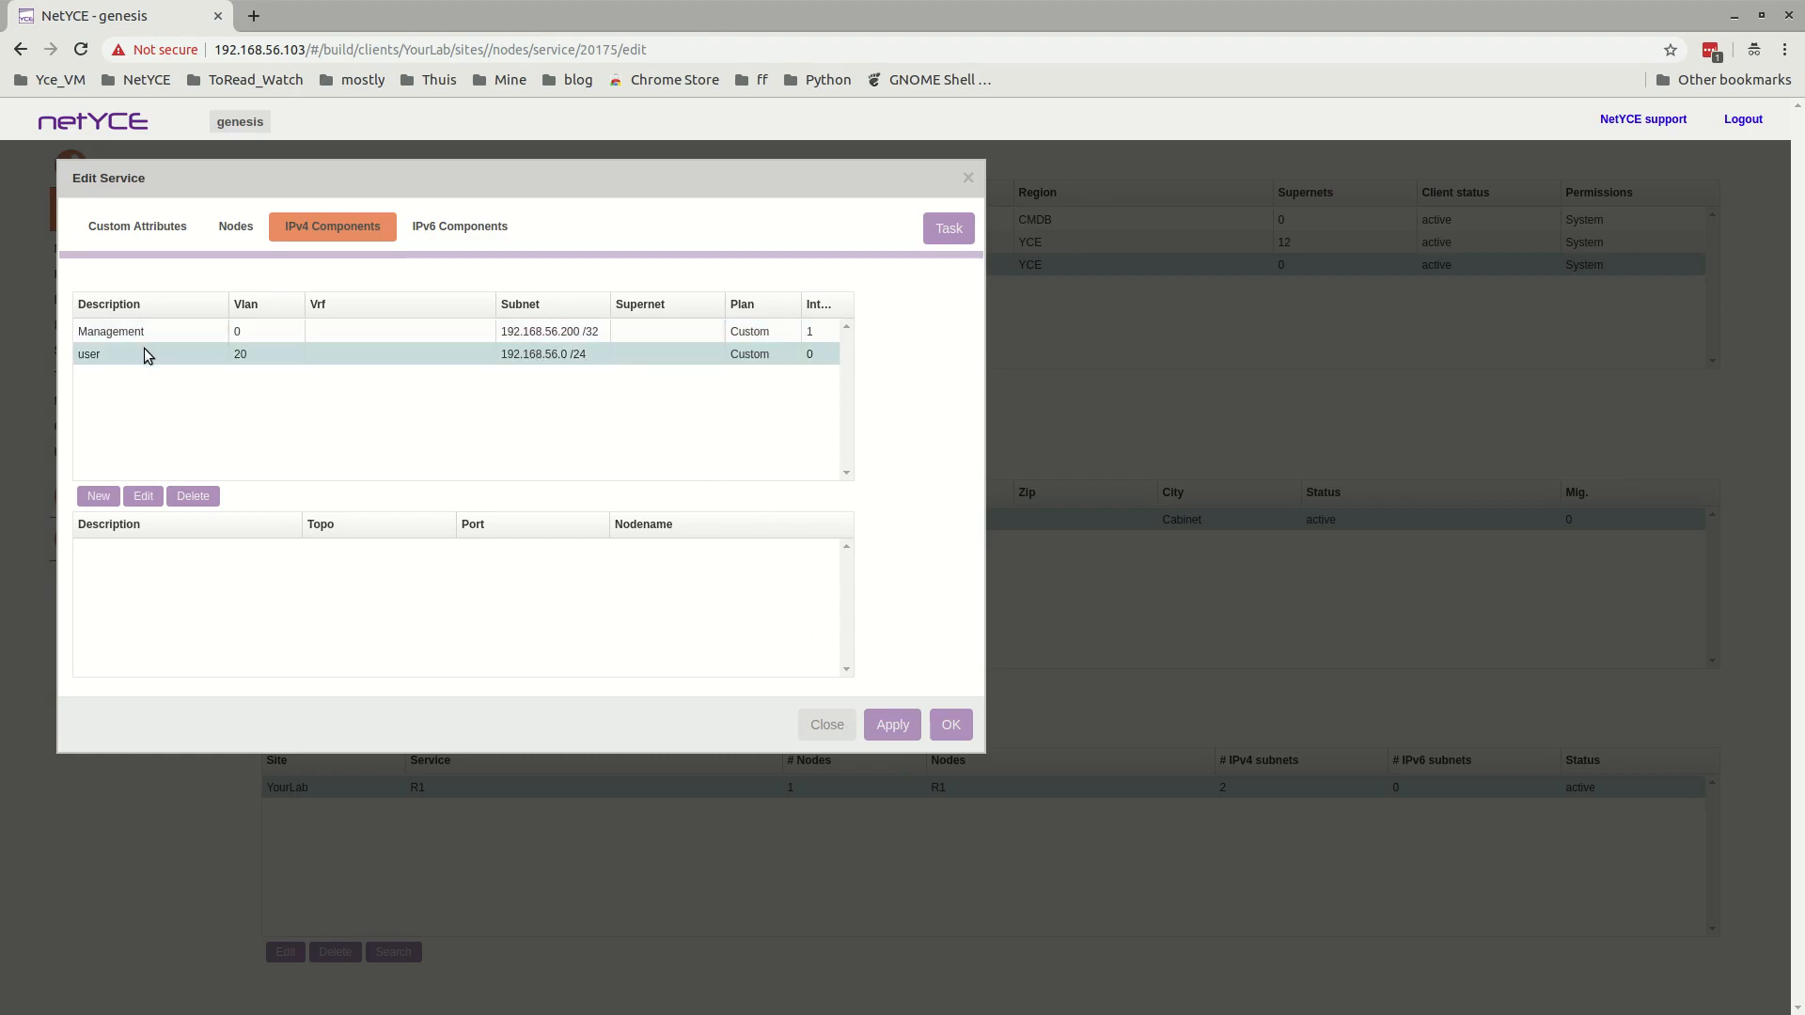
click(146, 497)
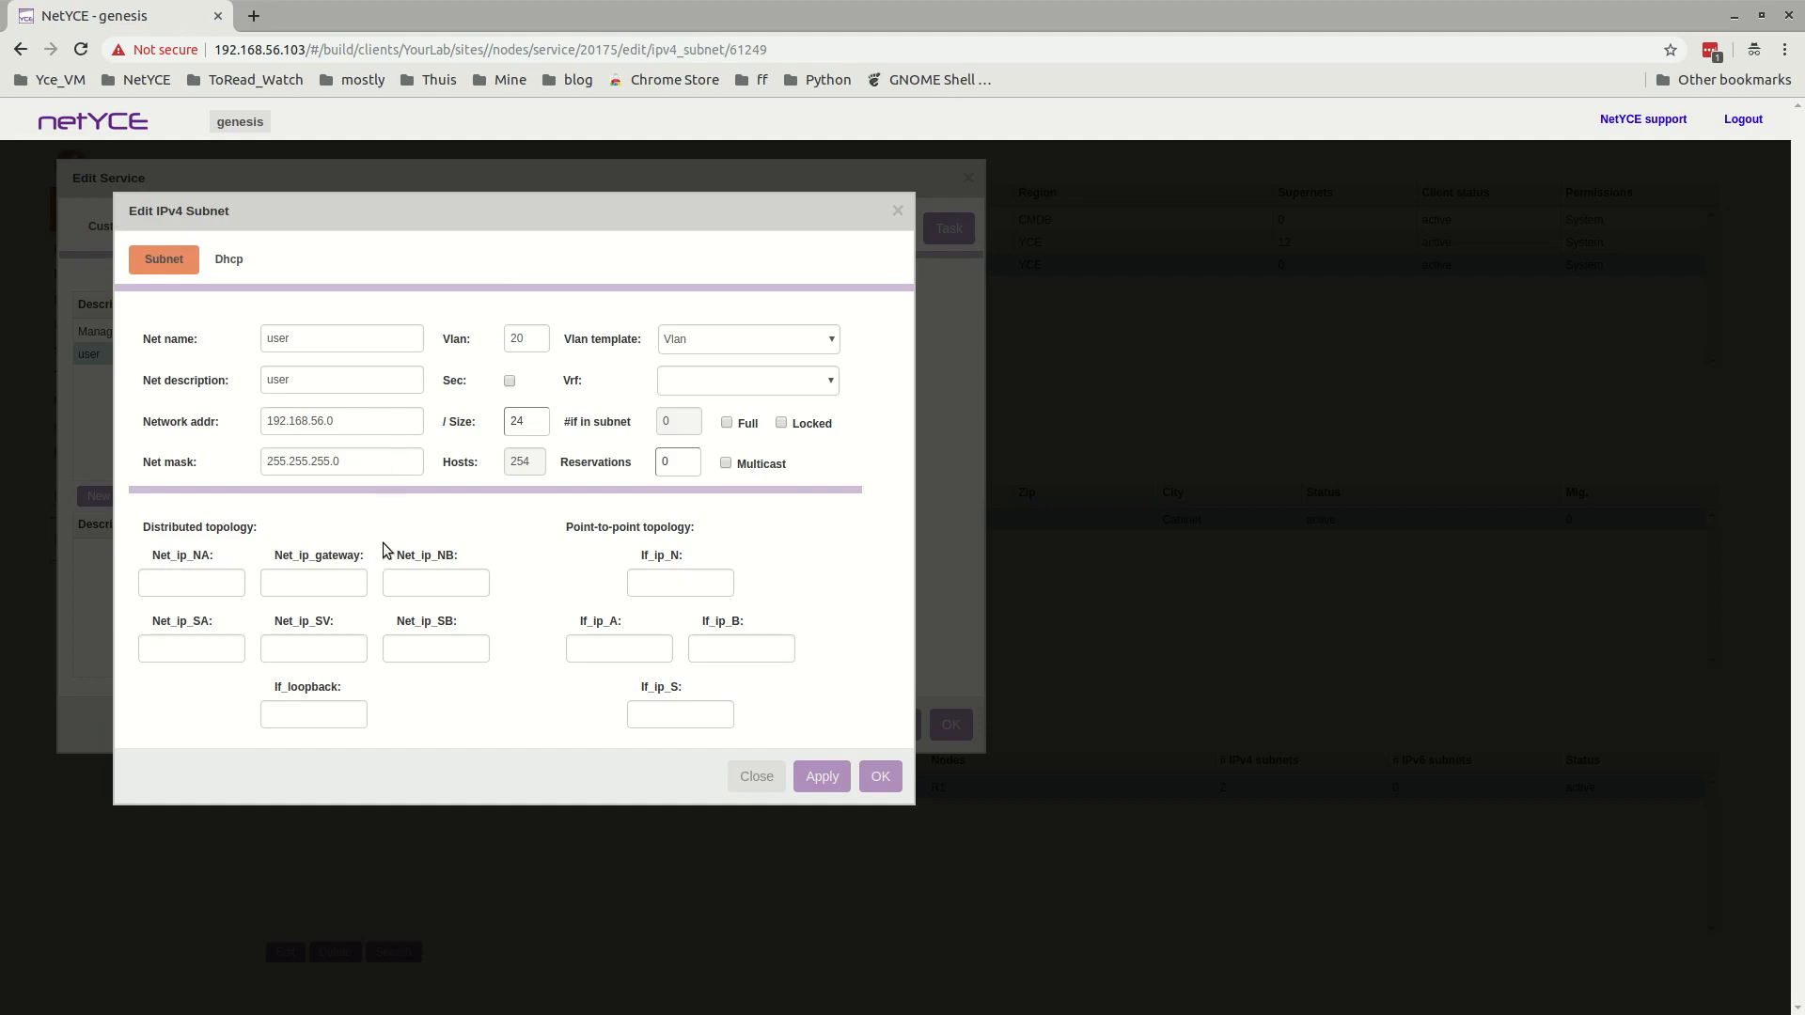
click(324, 583)
text(192.168.56.1)
click(820, 776)
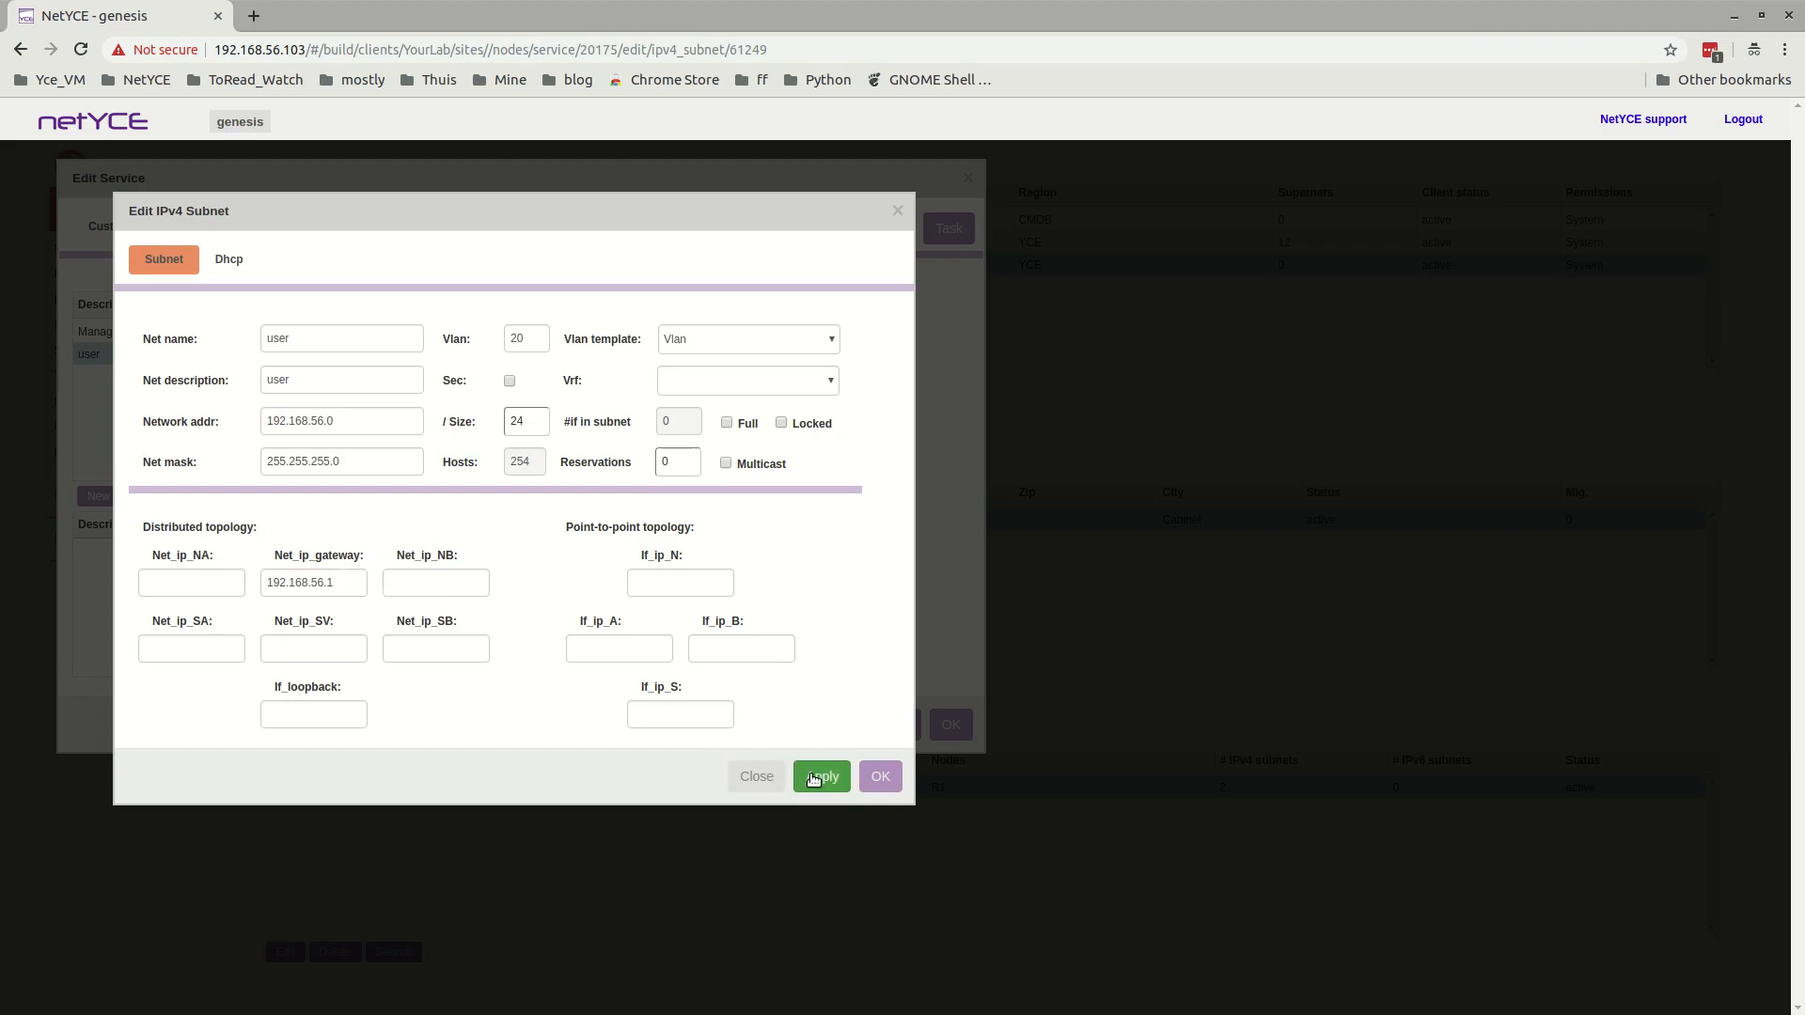
click(821, 779)
click(879, 780)
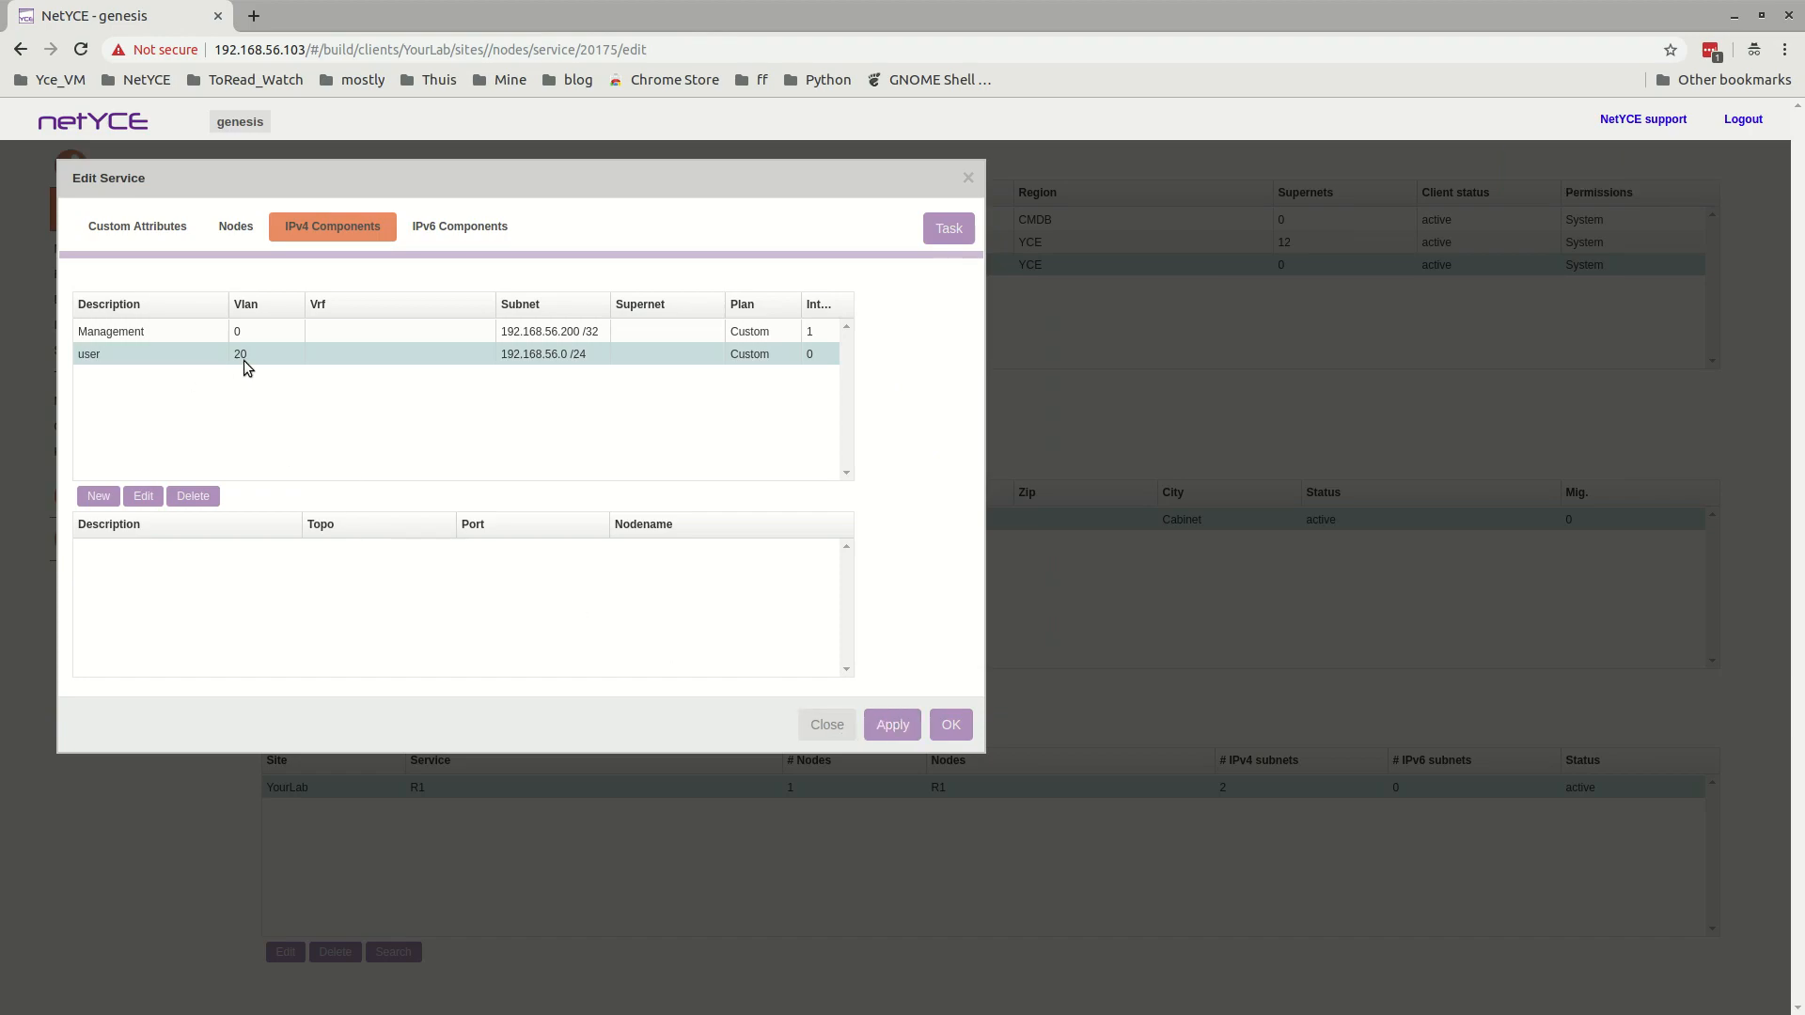
Compare the interfaces assigned to the Management subnet with those assigned to the user subnet.
click(156, 332)
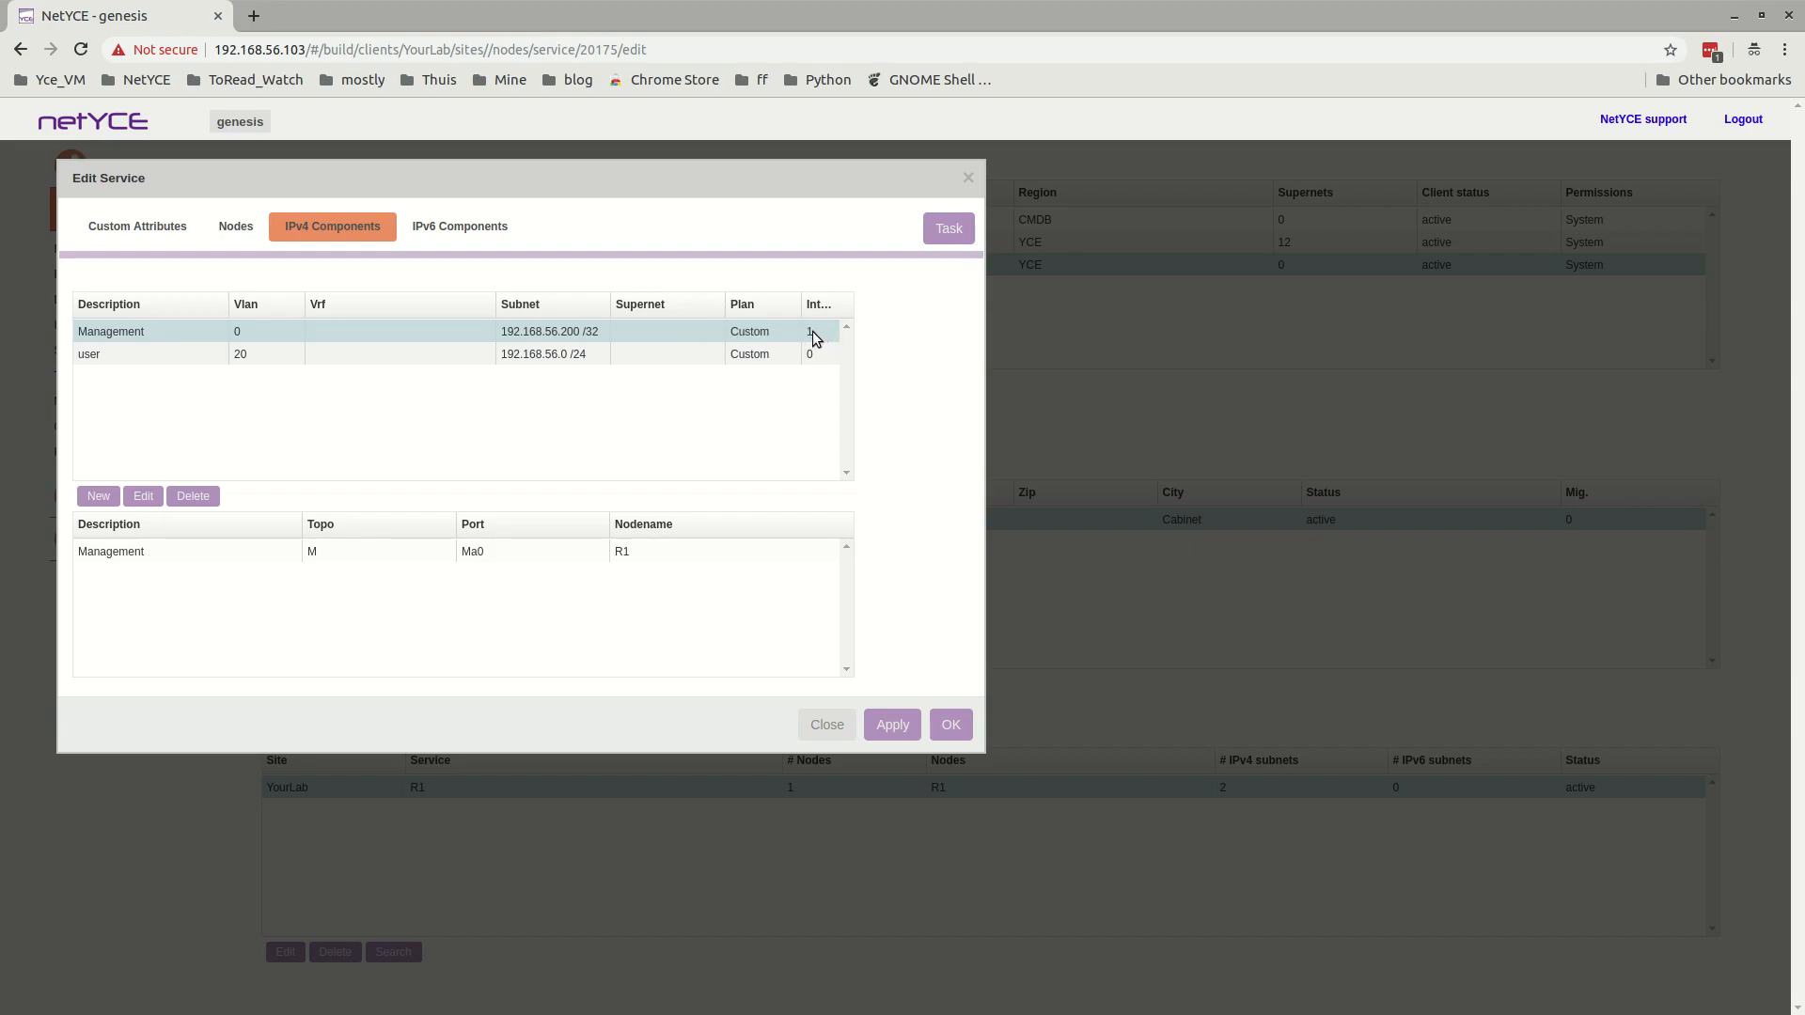
click(201, 357)
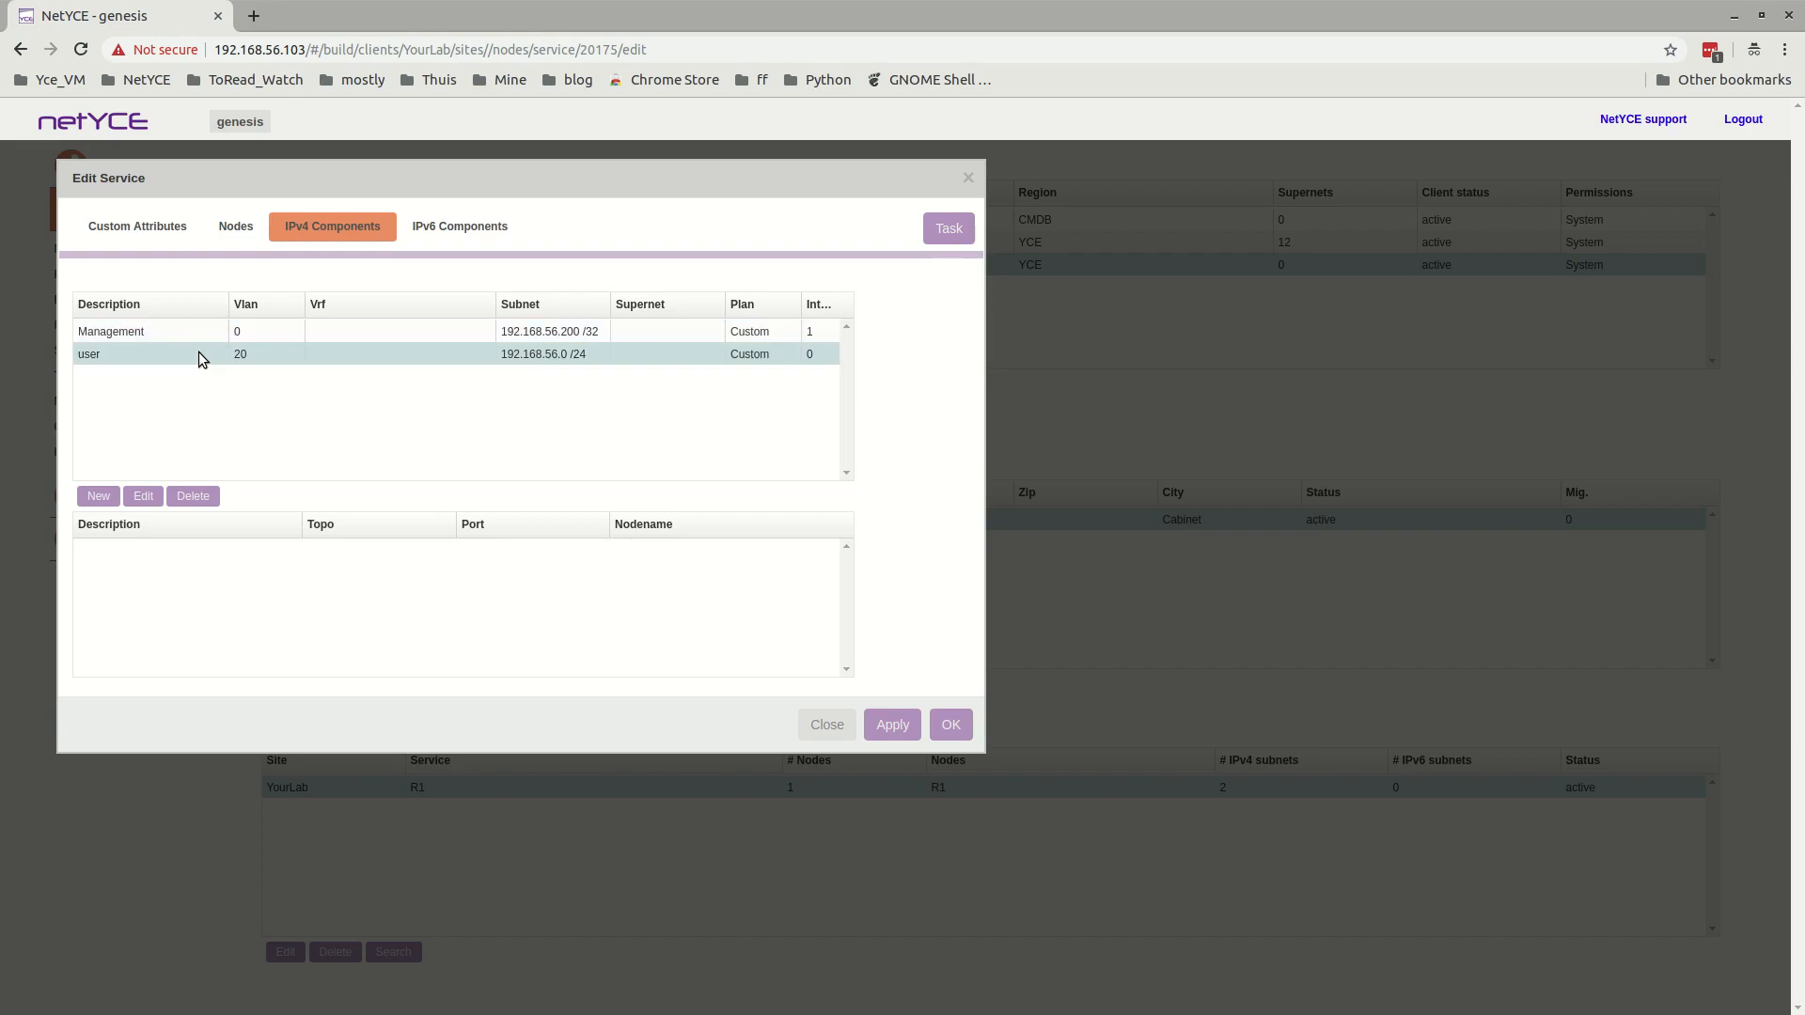
Close the service editor and start a new port for node R1 from its node ports.
click(825, 724)
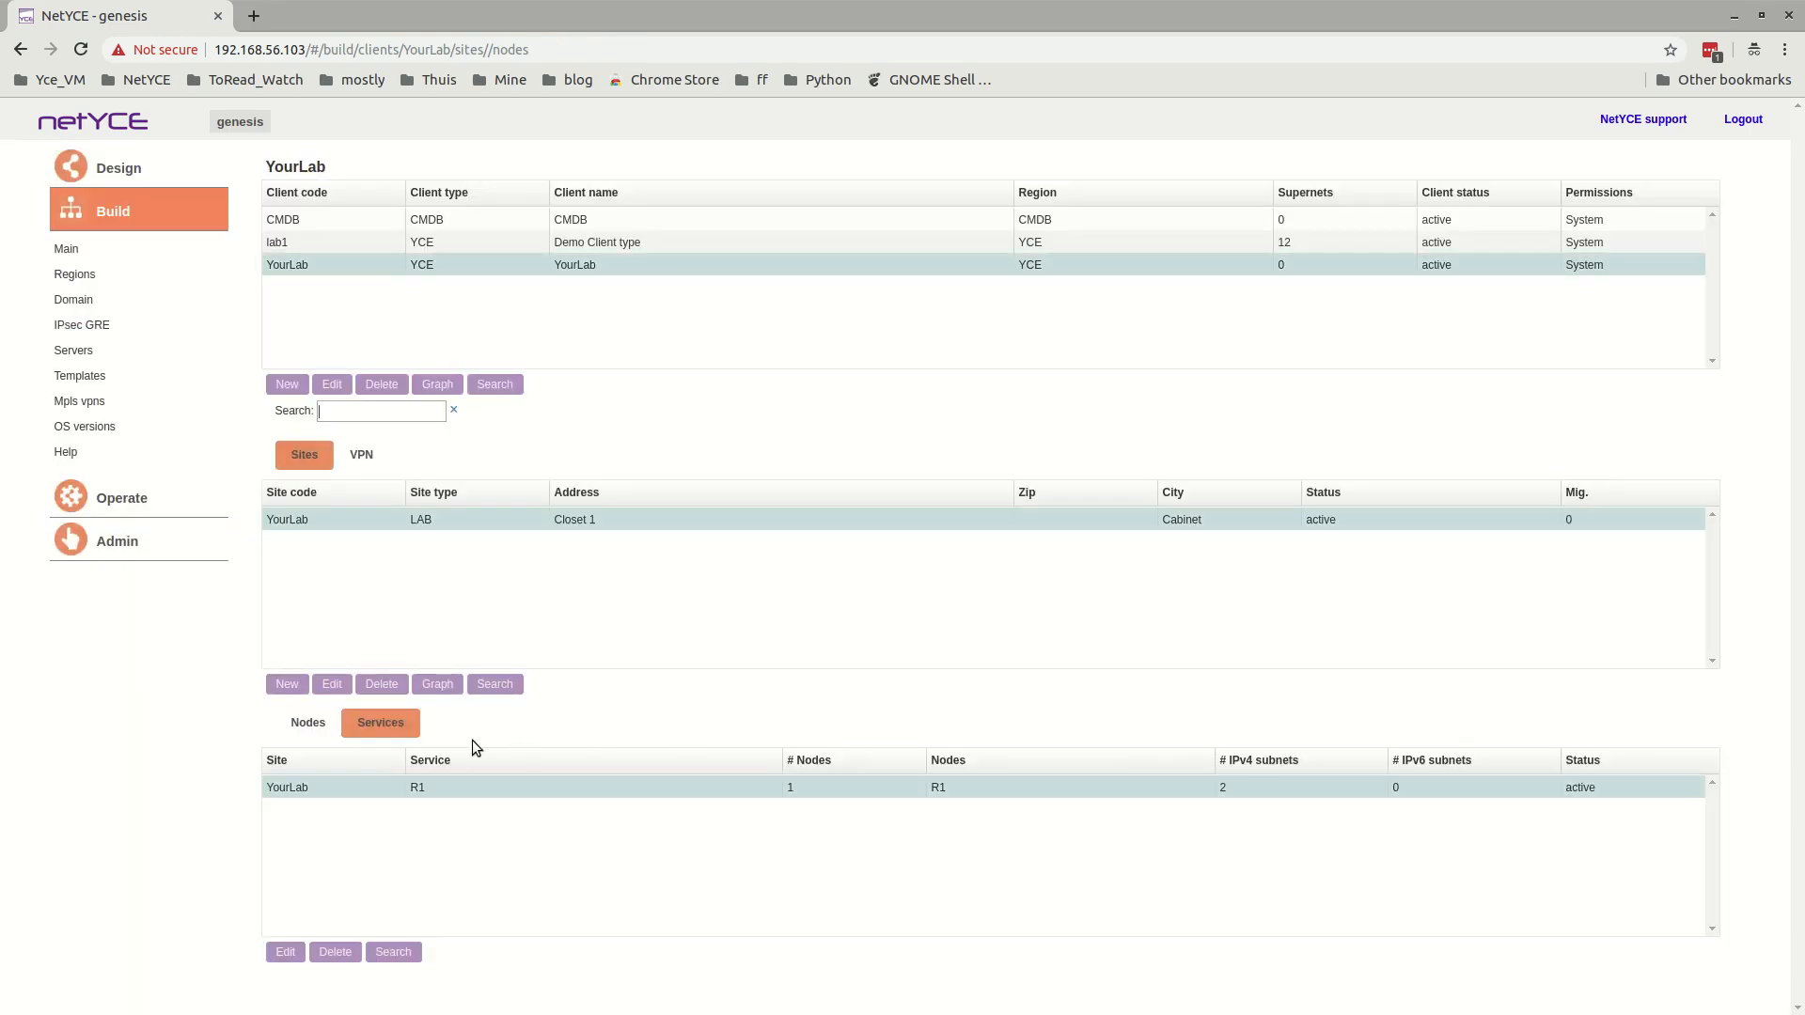
click(299, 729)
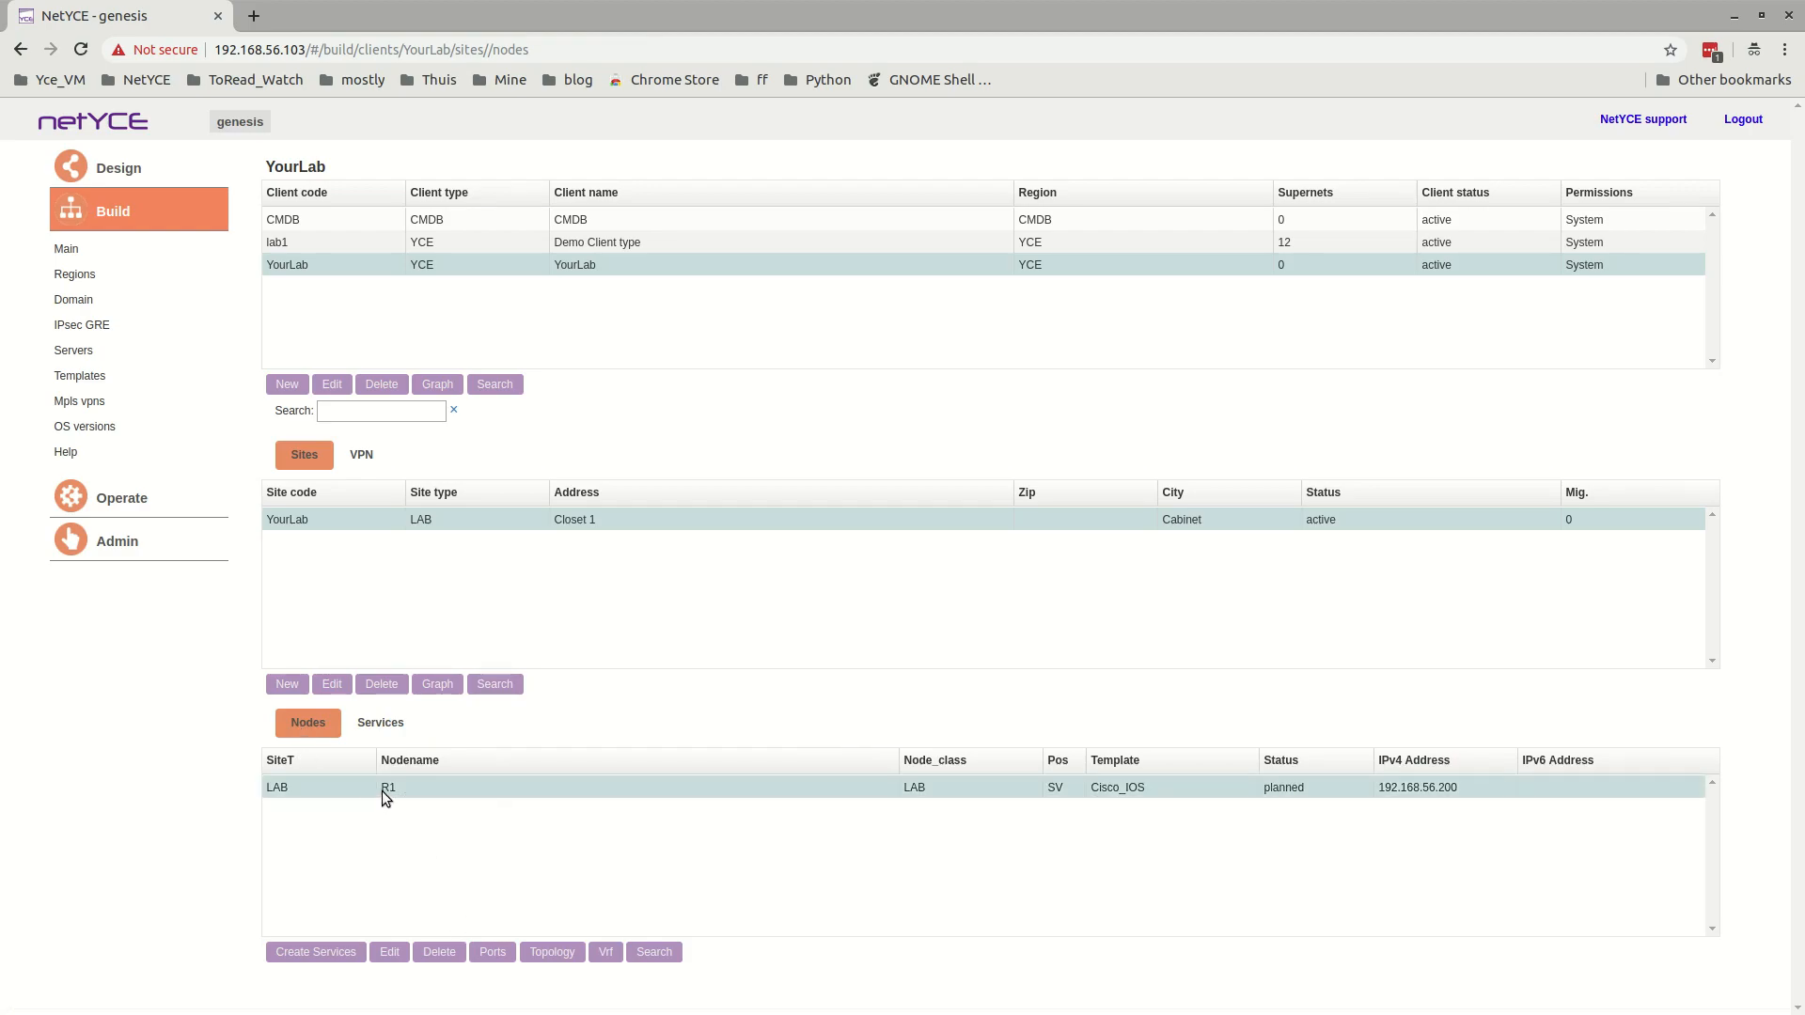
click(493, 955)
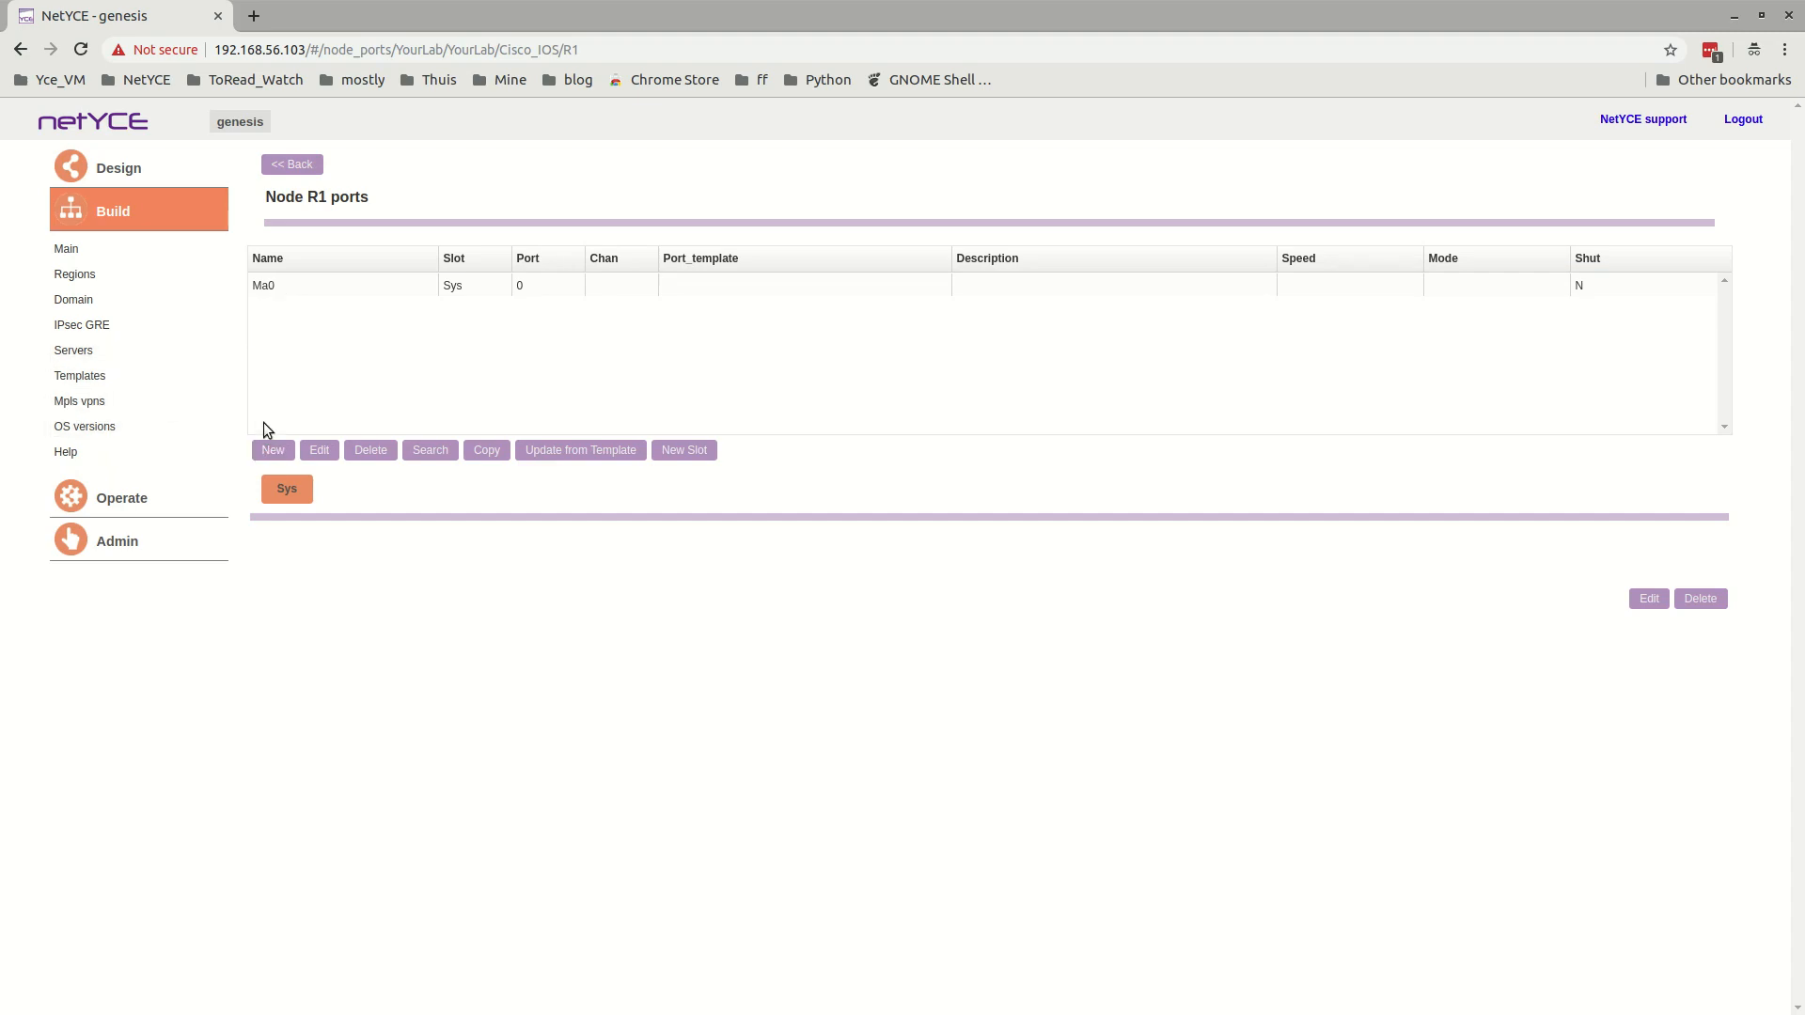
click(270, 451)
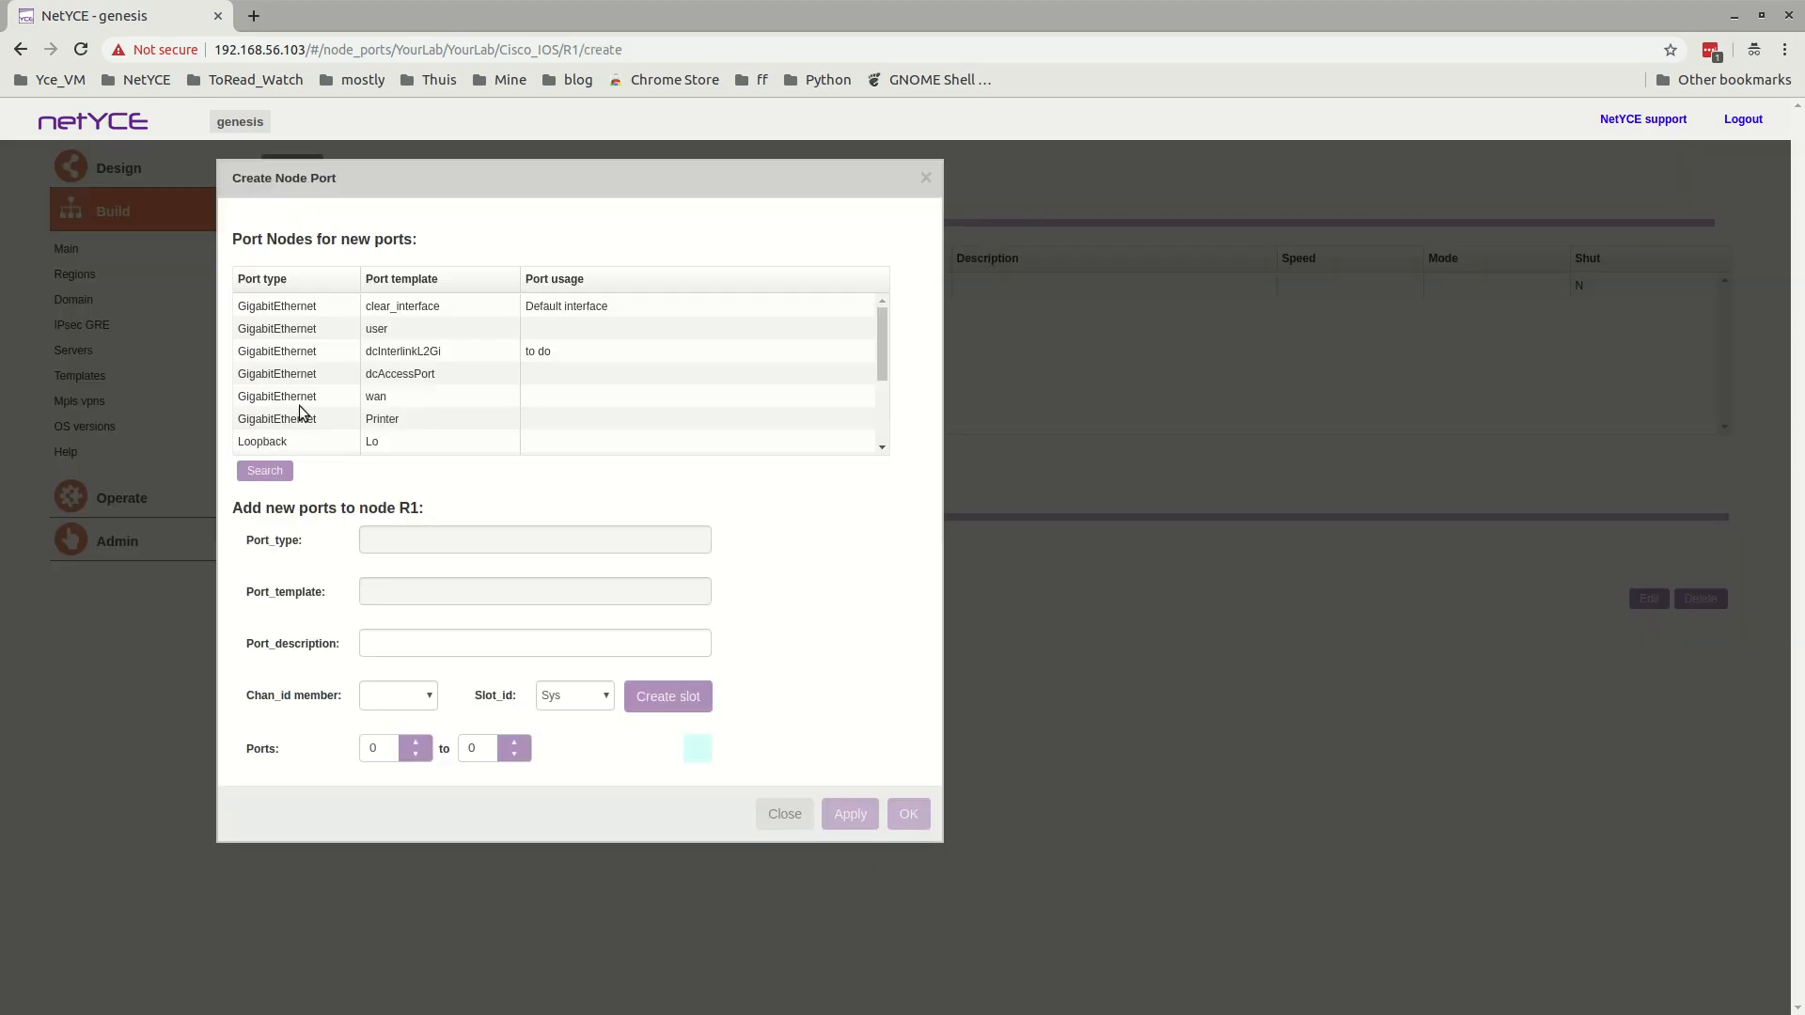
Fill in a new GigabitEthernet port with the user template and the description "user port".
click(280, 333)
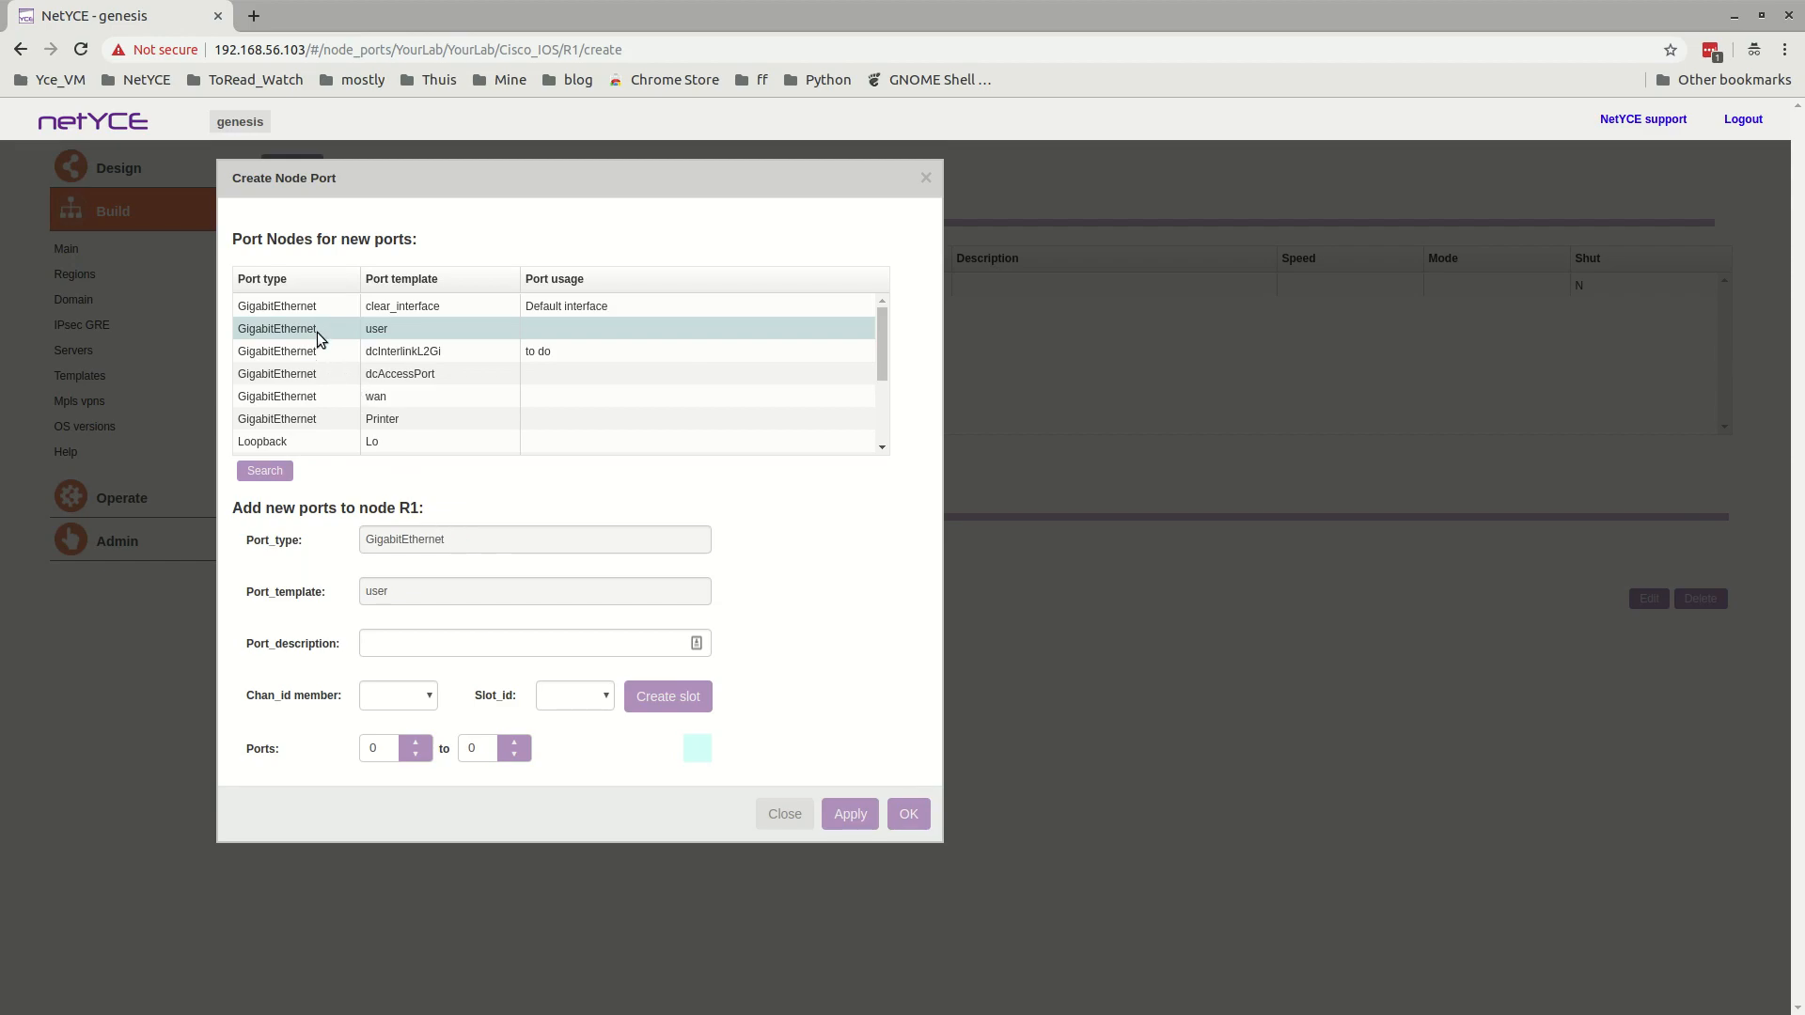
click(445, 643)
text(user port)
click(594, 700)
click(593, 698)
Create non-system port slot 0/0 on node R1 with the 2V-12 port layout.
click(642, 698)
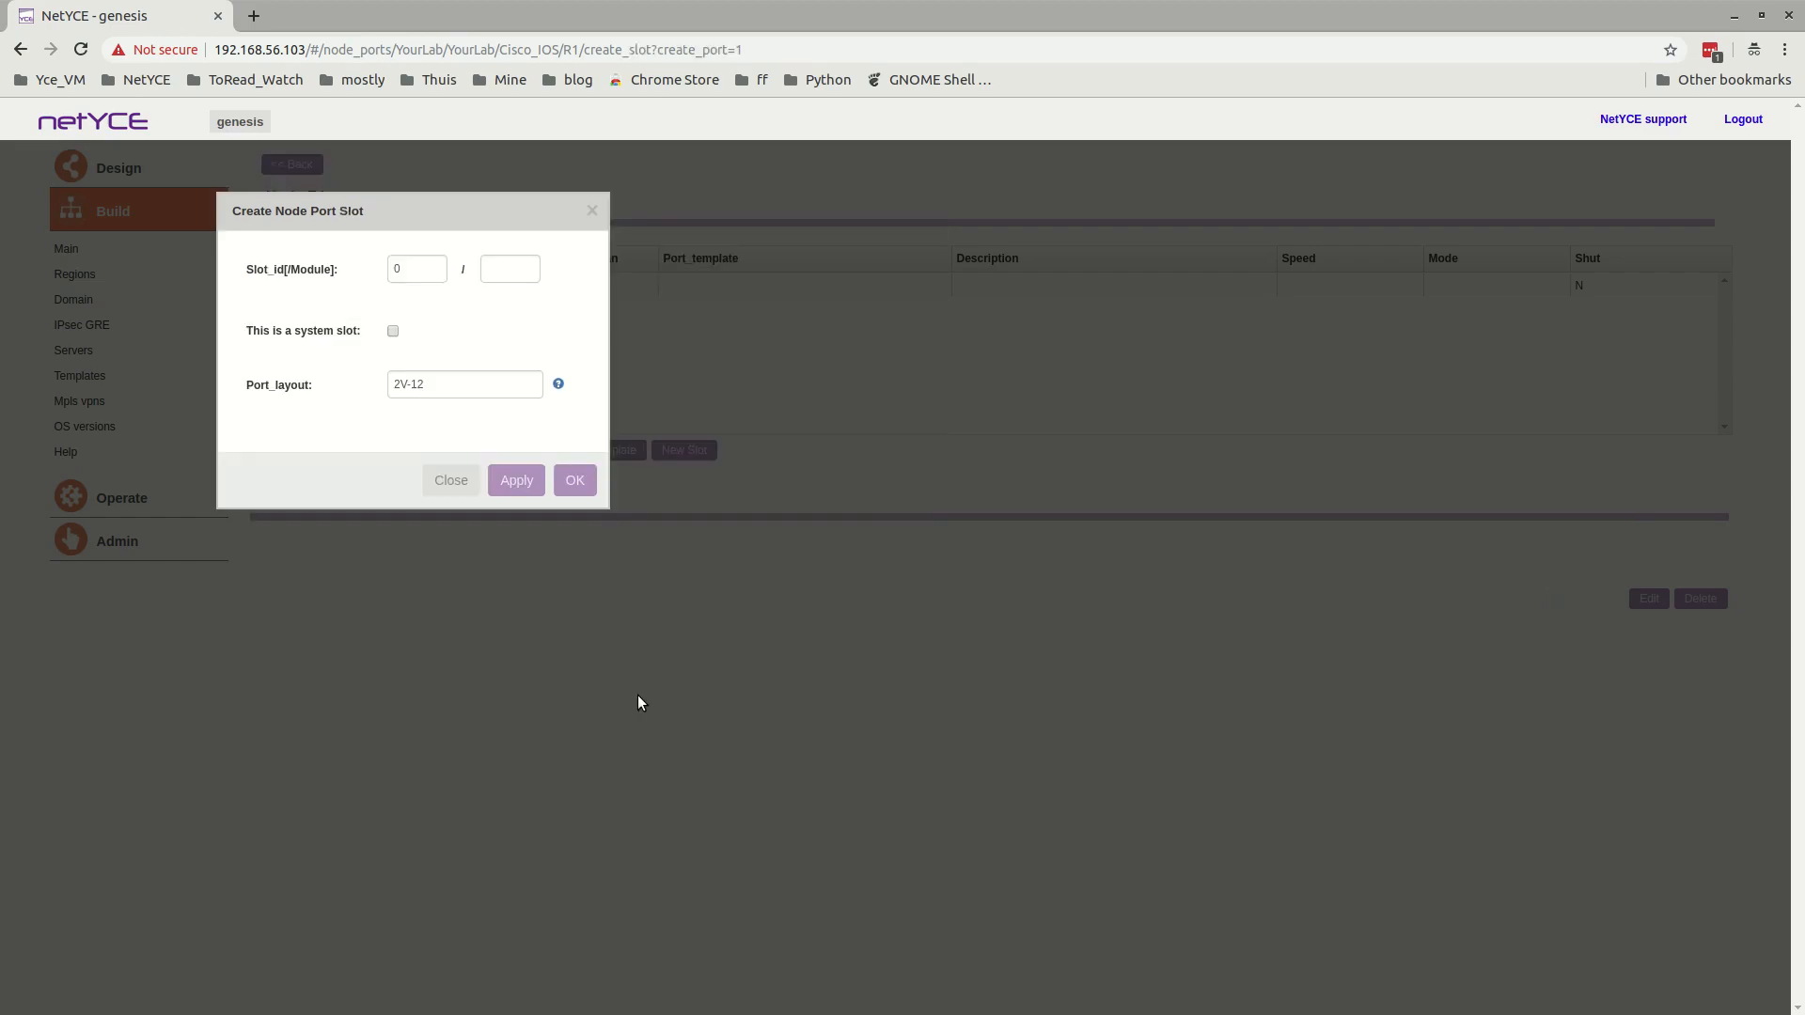
click(524, 267)
text(0)
mouse_move(525, 390)
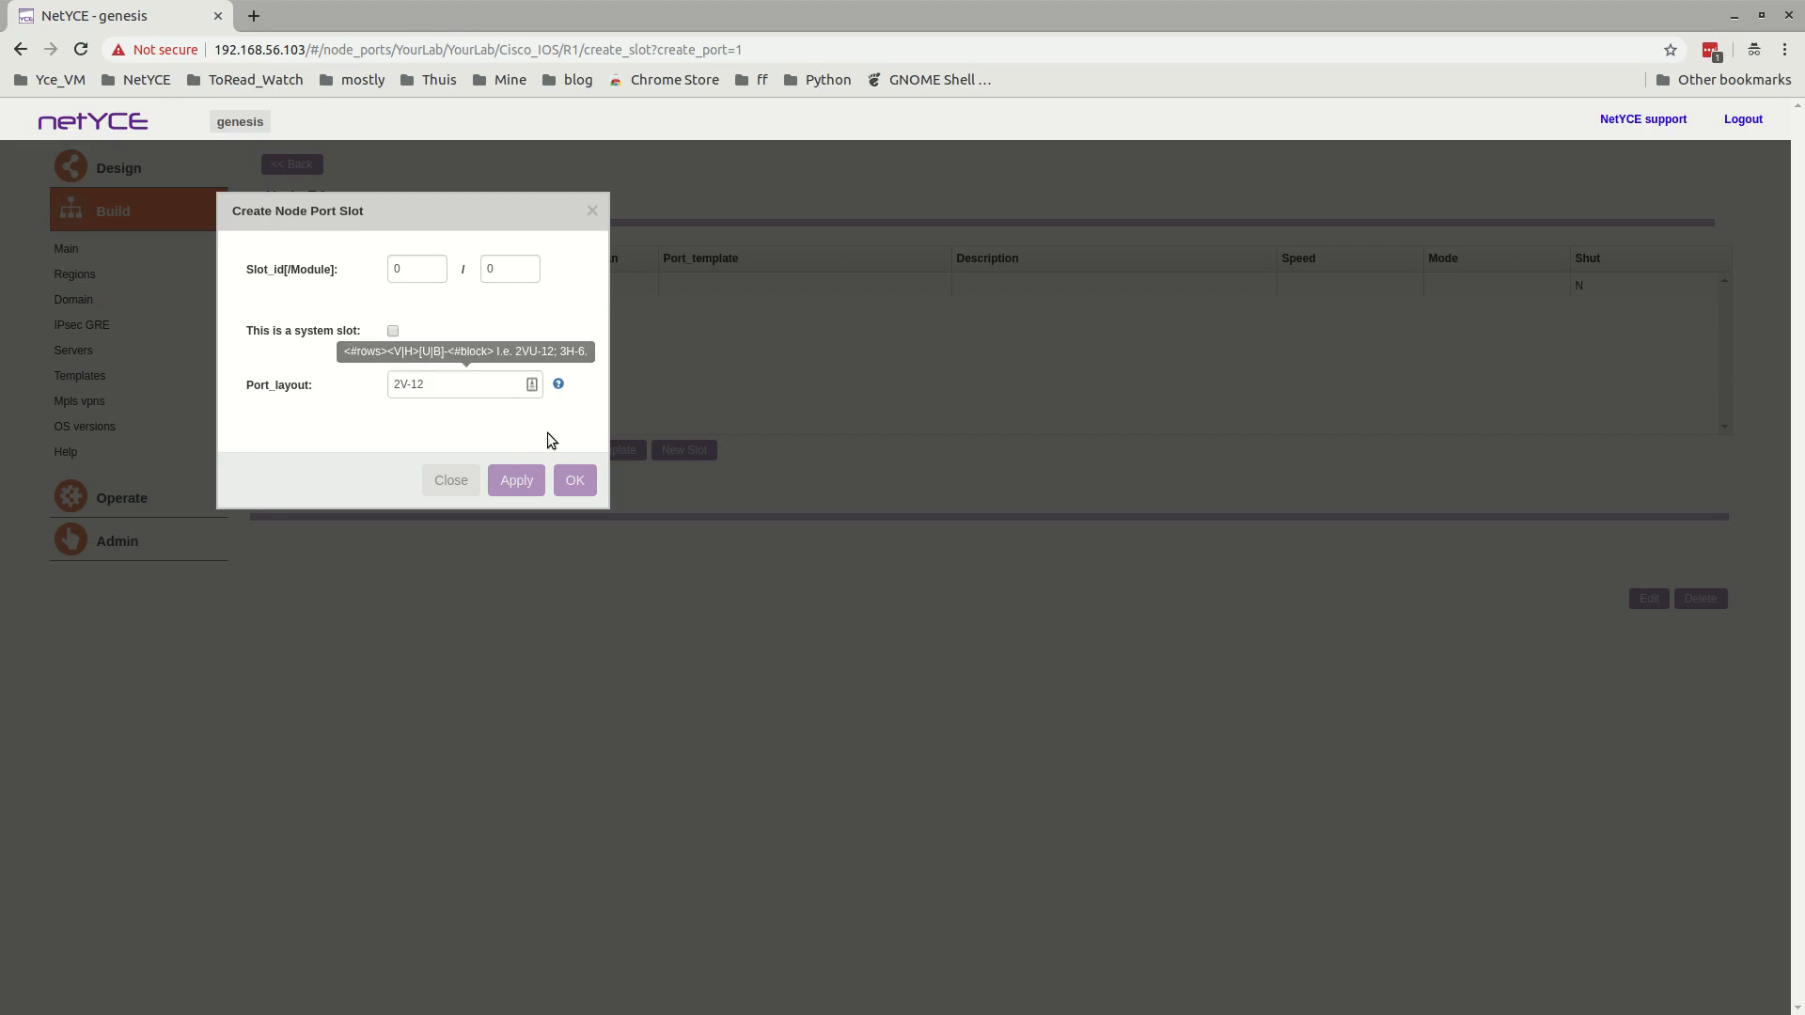
click(575, 484)
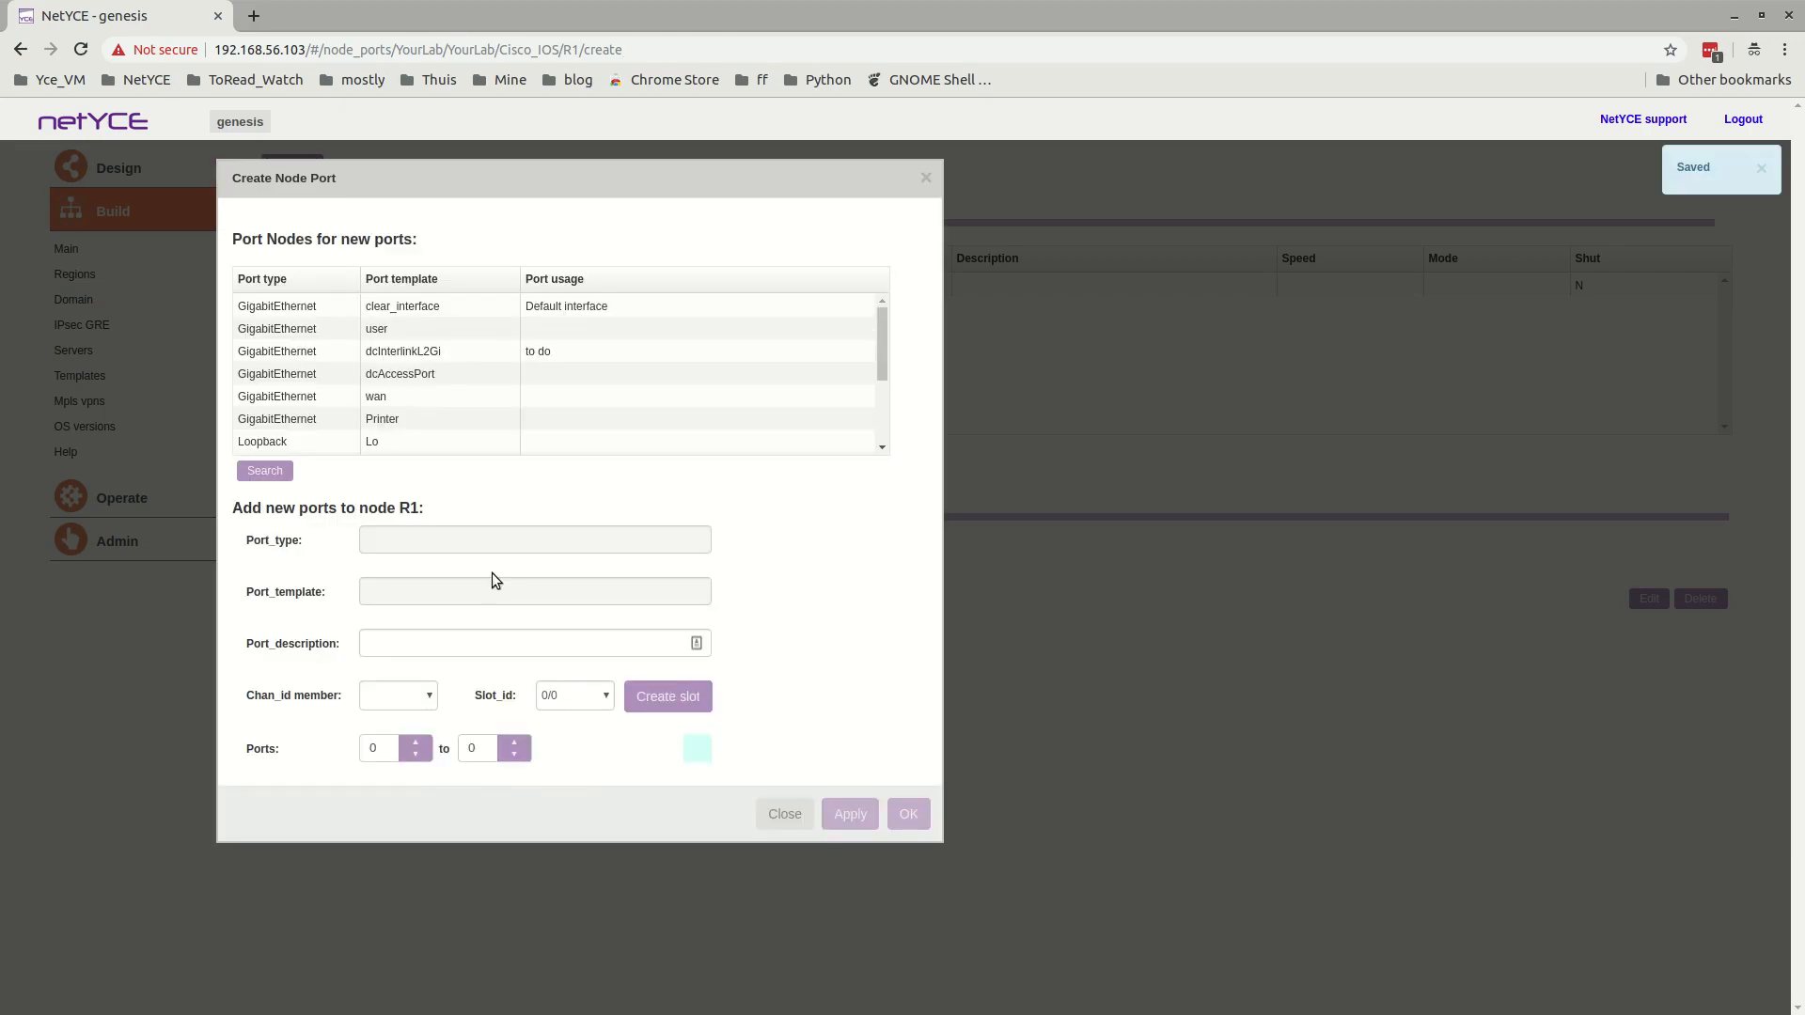
Create GigabitEthernet ports 1 to 5 in slot 0/0 with the user template and the description "user port".
click(314, 335)
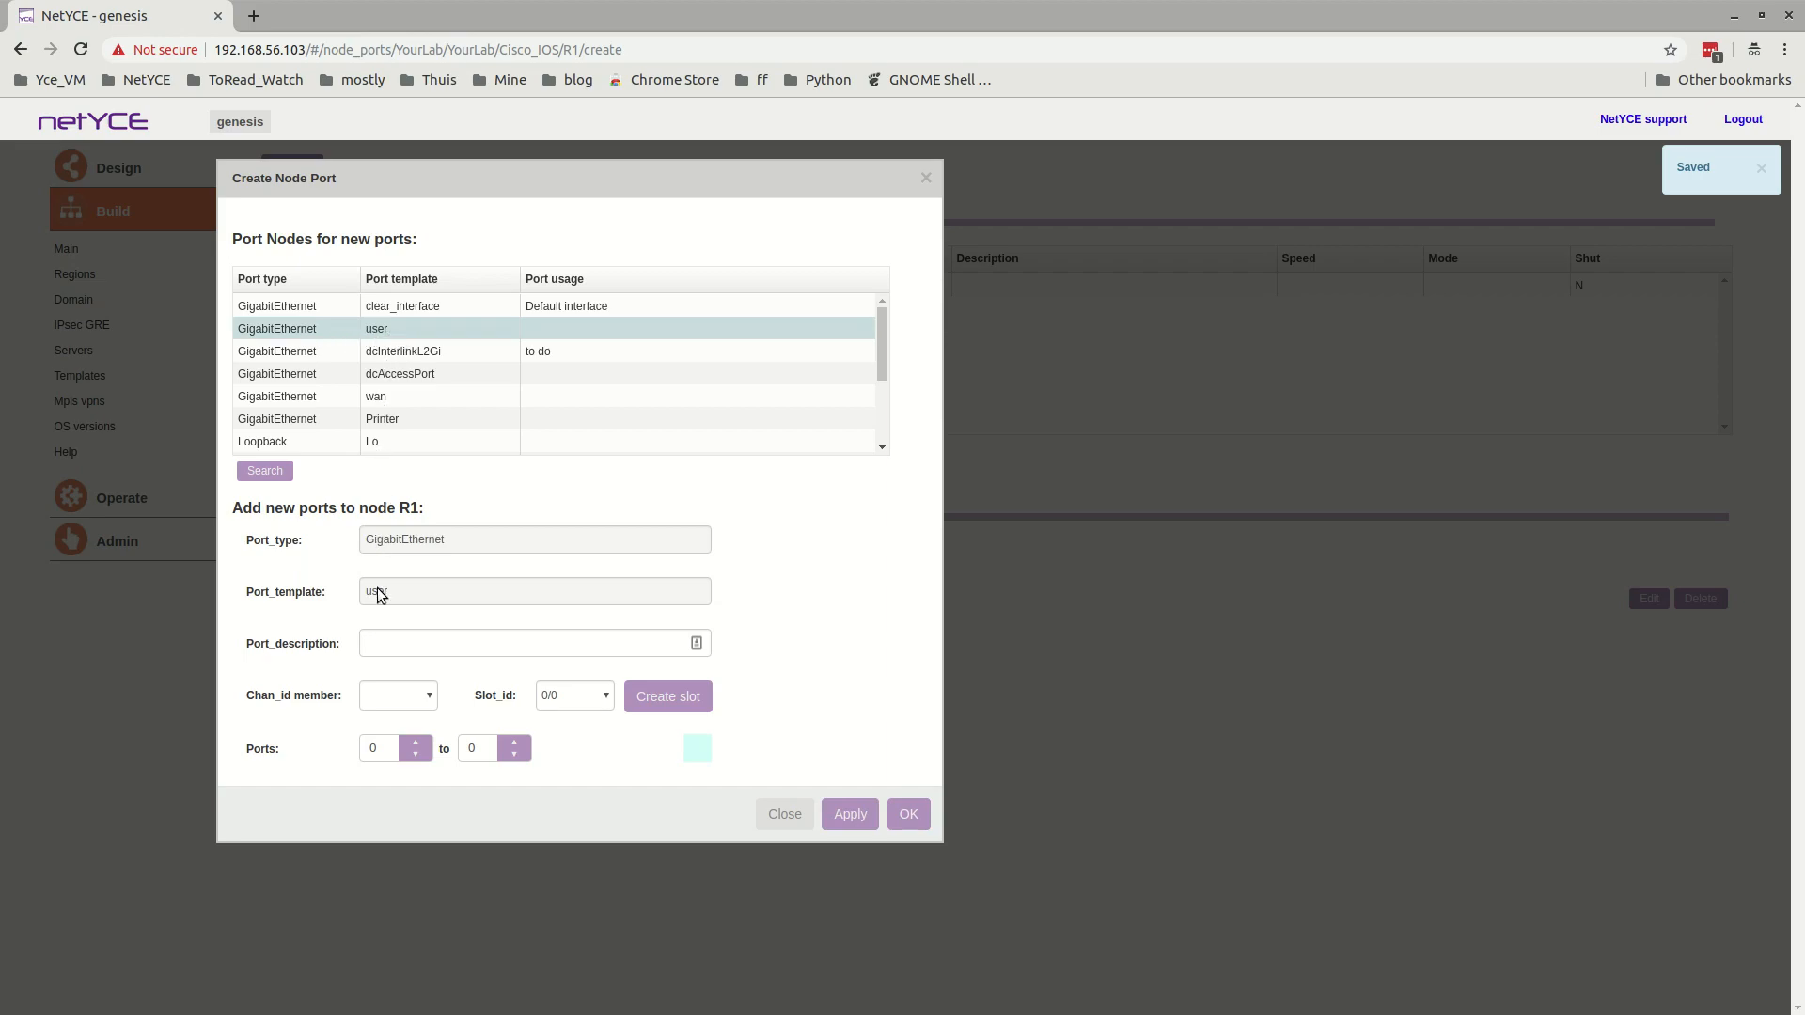
click(423, 645)
text(use)
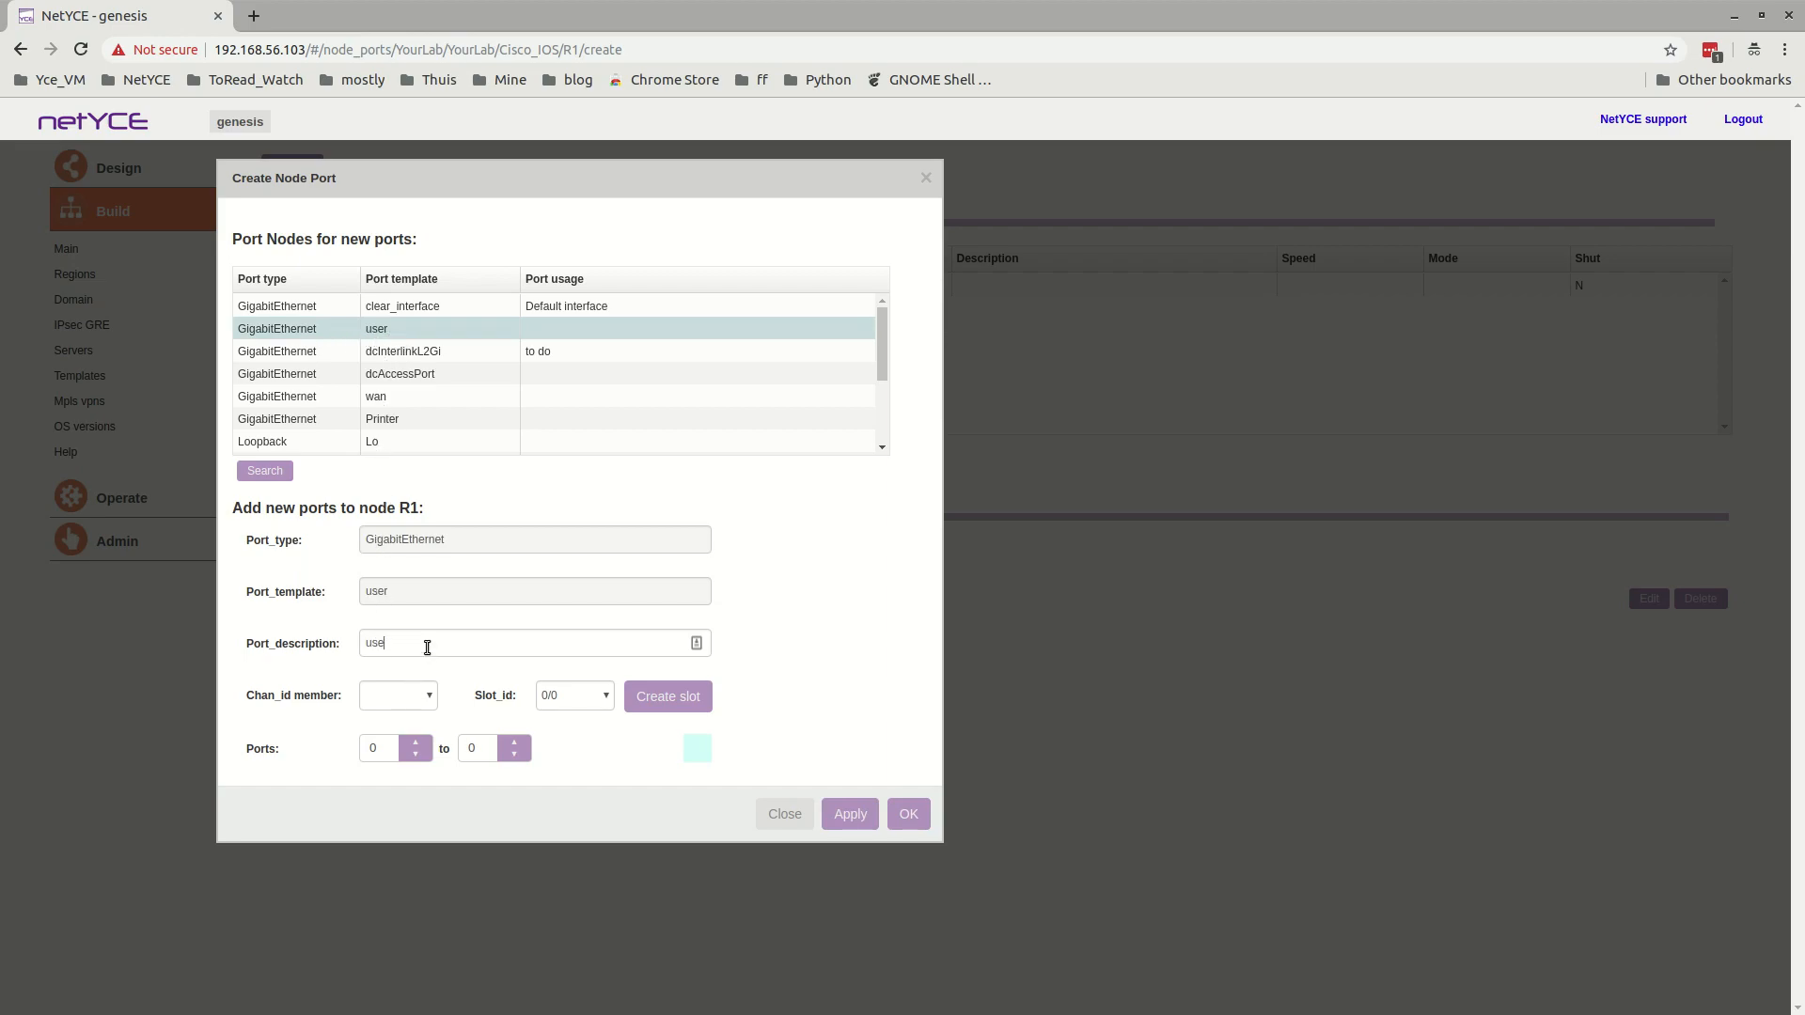
text(r port)
double_click(384, 748)
text(1)
double_click(495, 753)
text(5)
click(854, 819)
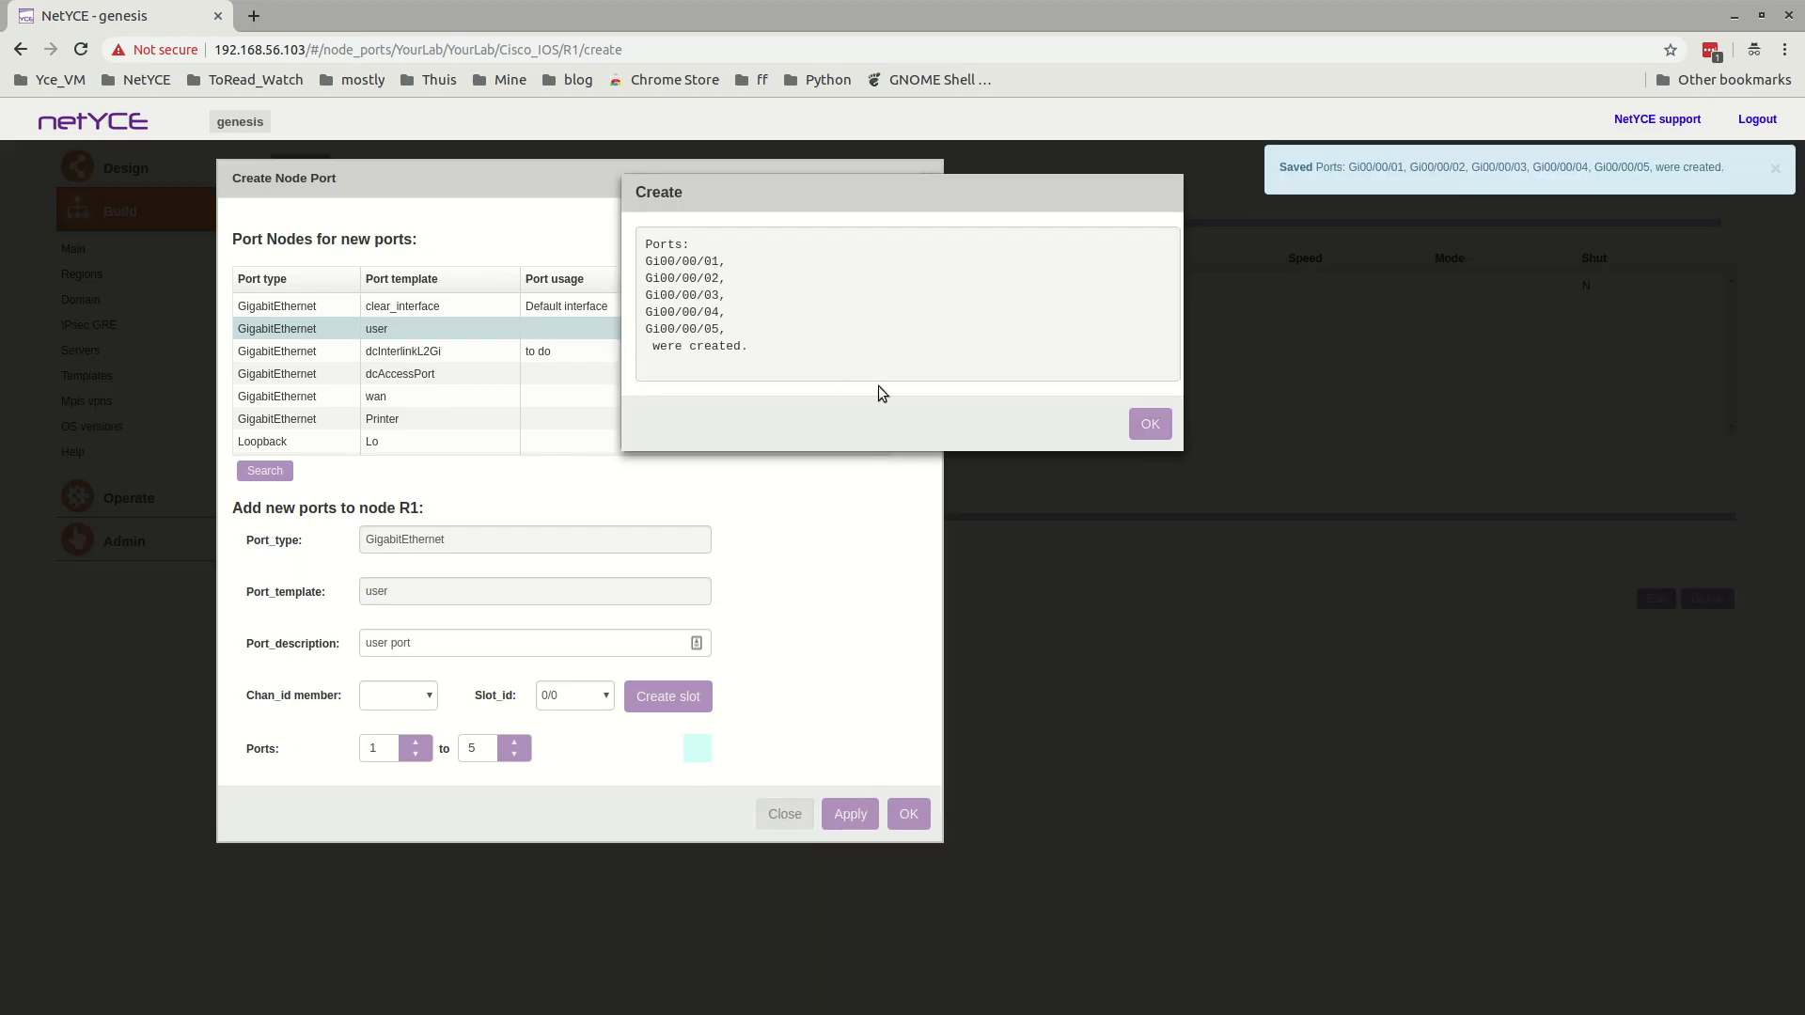
click(1149, 423)
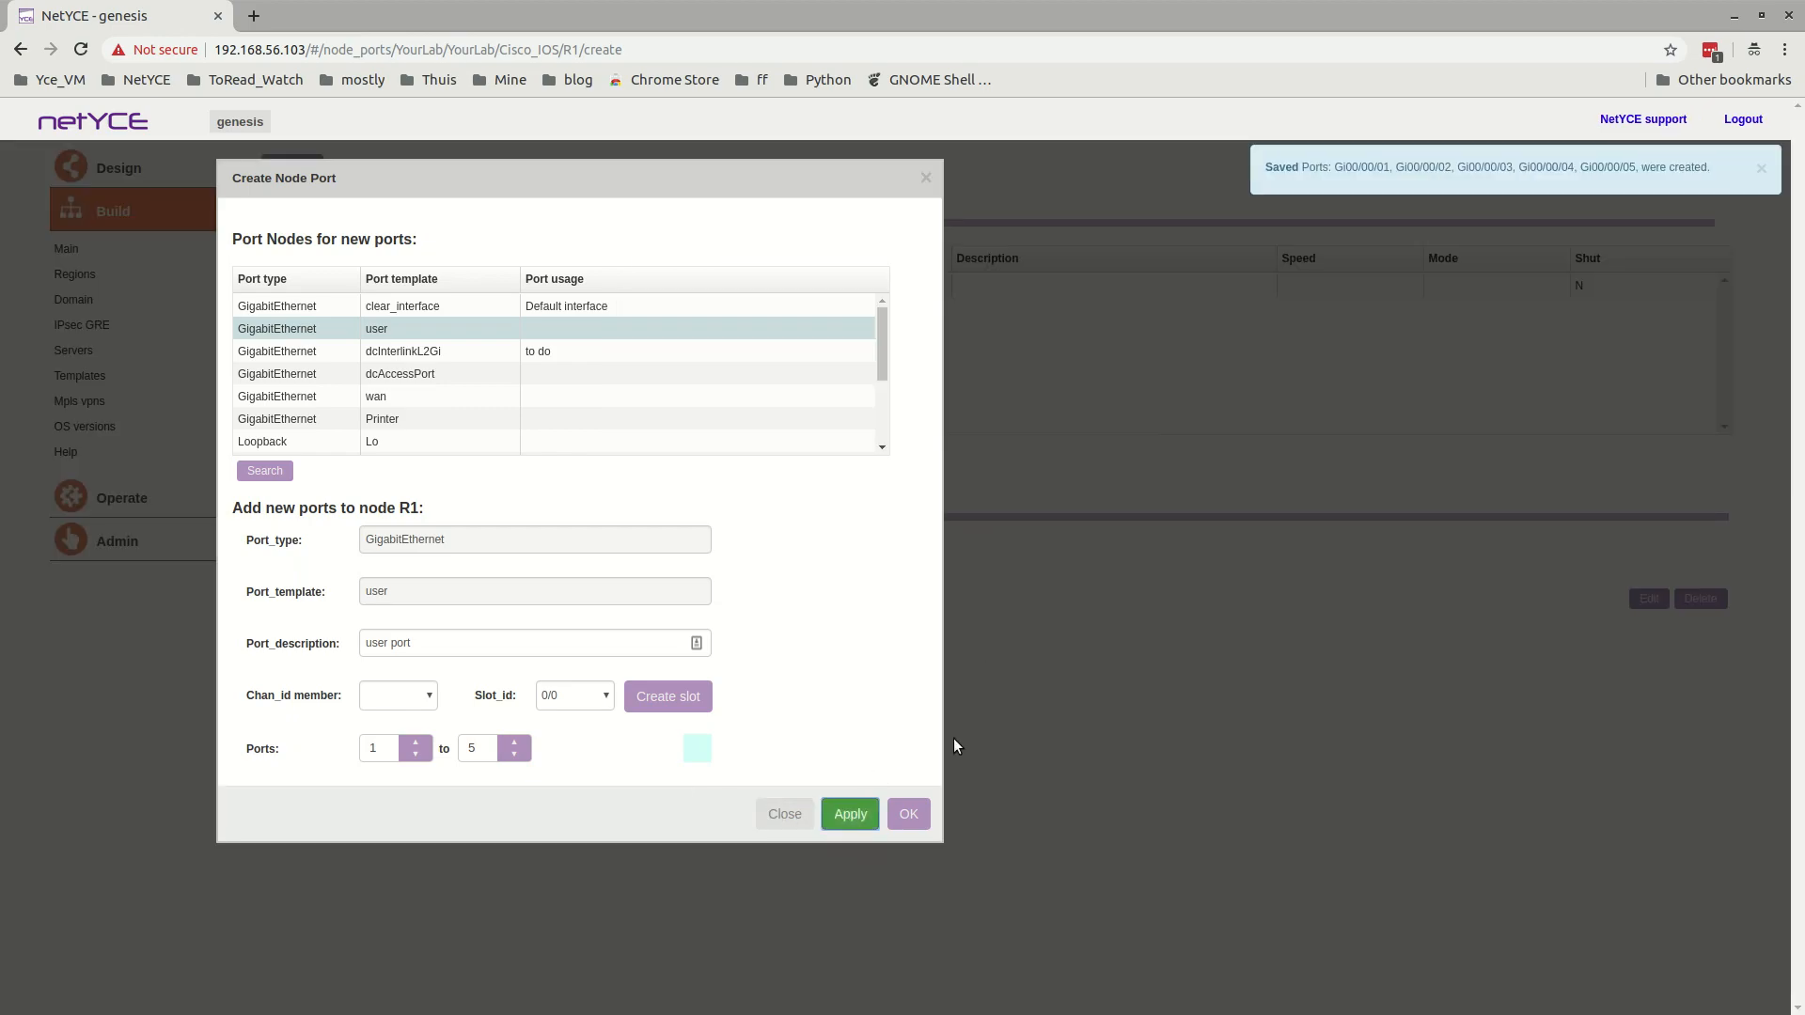
click(909, 814)
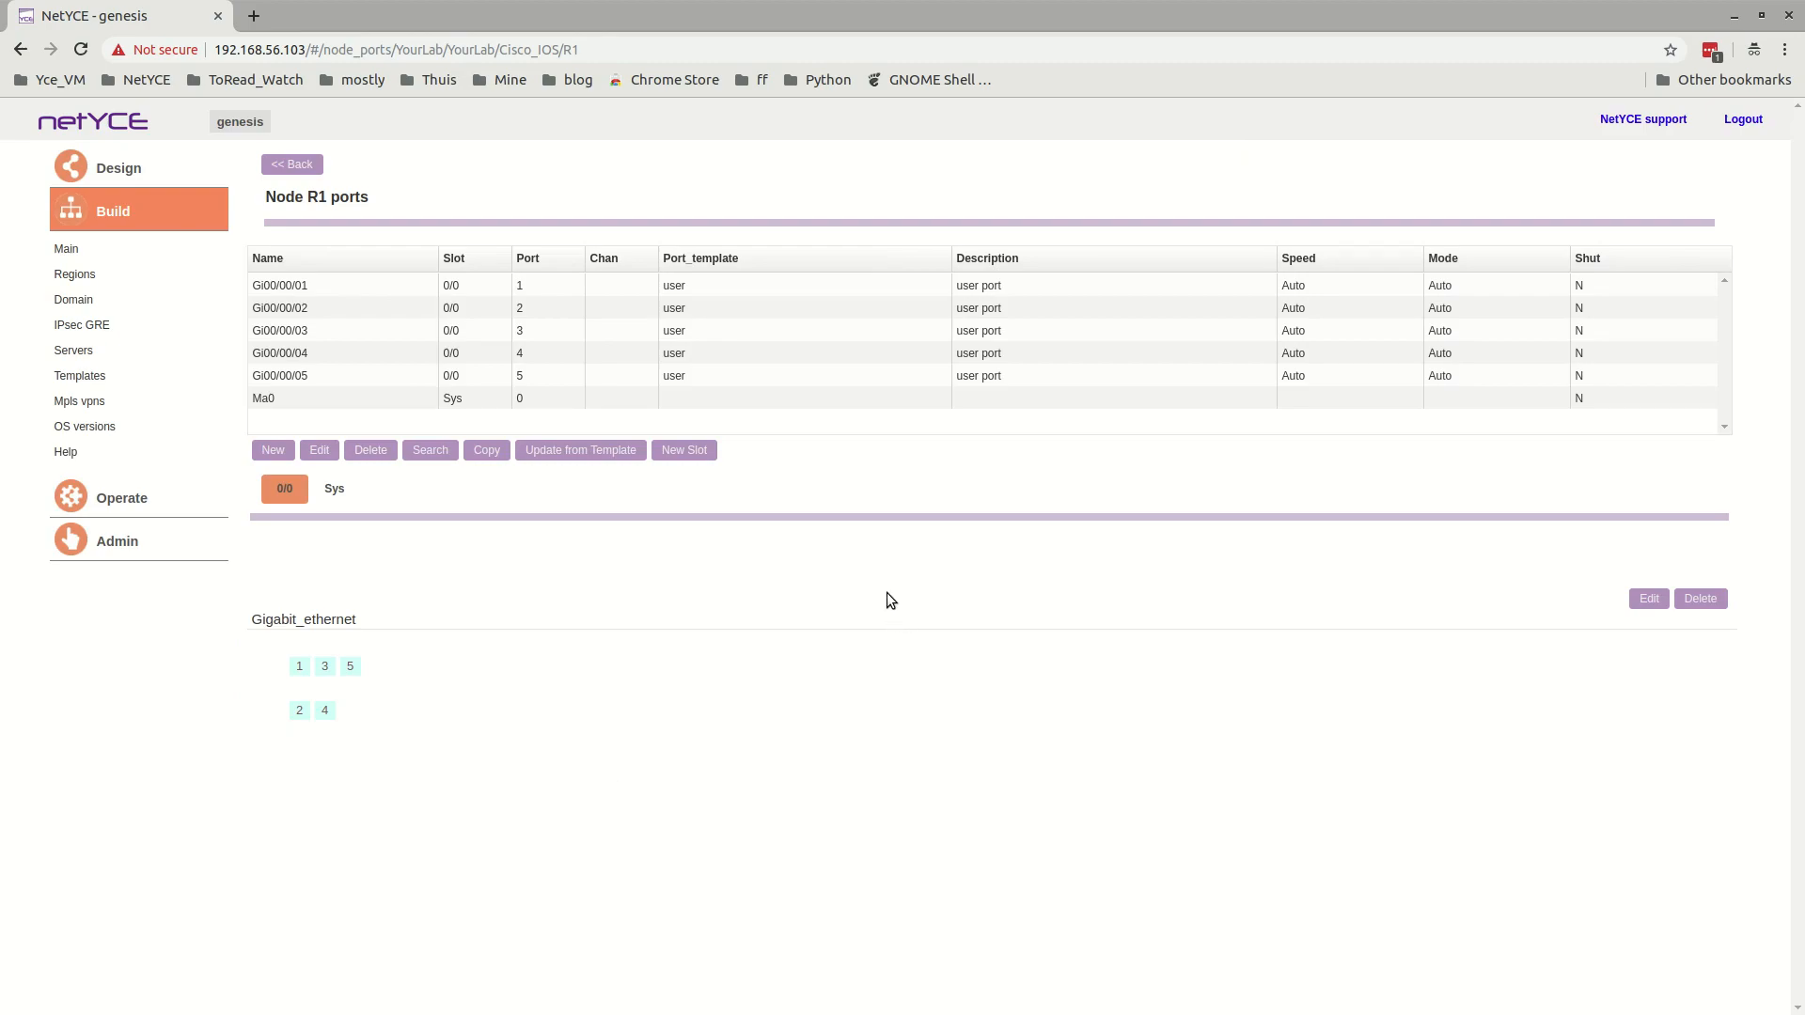
Edit port Gi00/00/01, setting its description to "user port 1" and Port_reserve1 to 10.
click(544, 286)
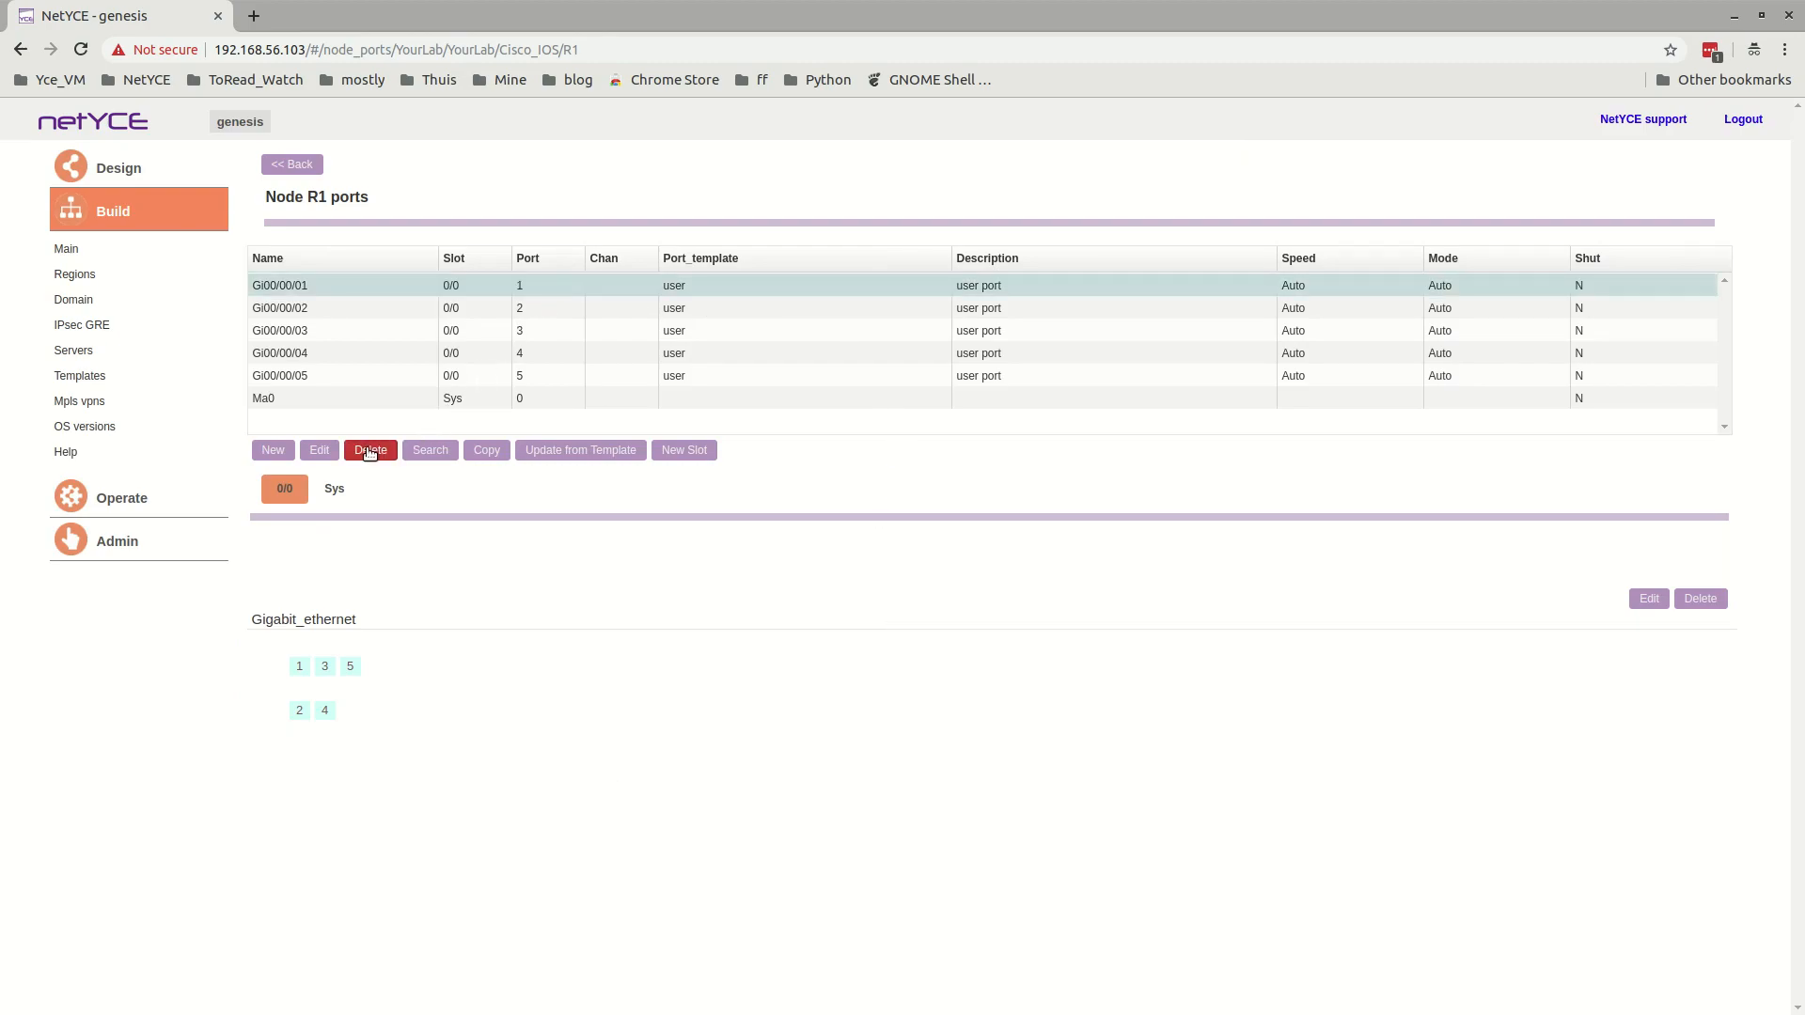
click(321, 449)
click(440, 651)
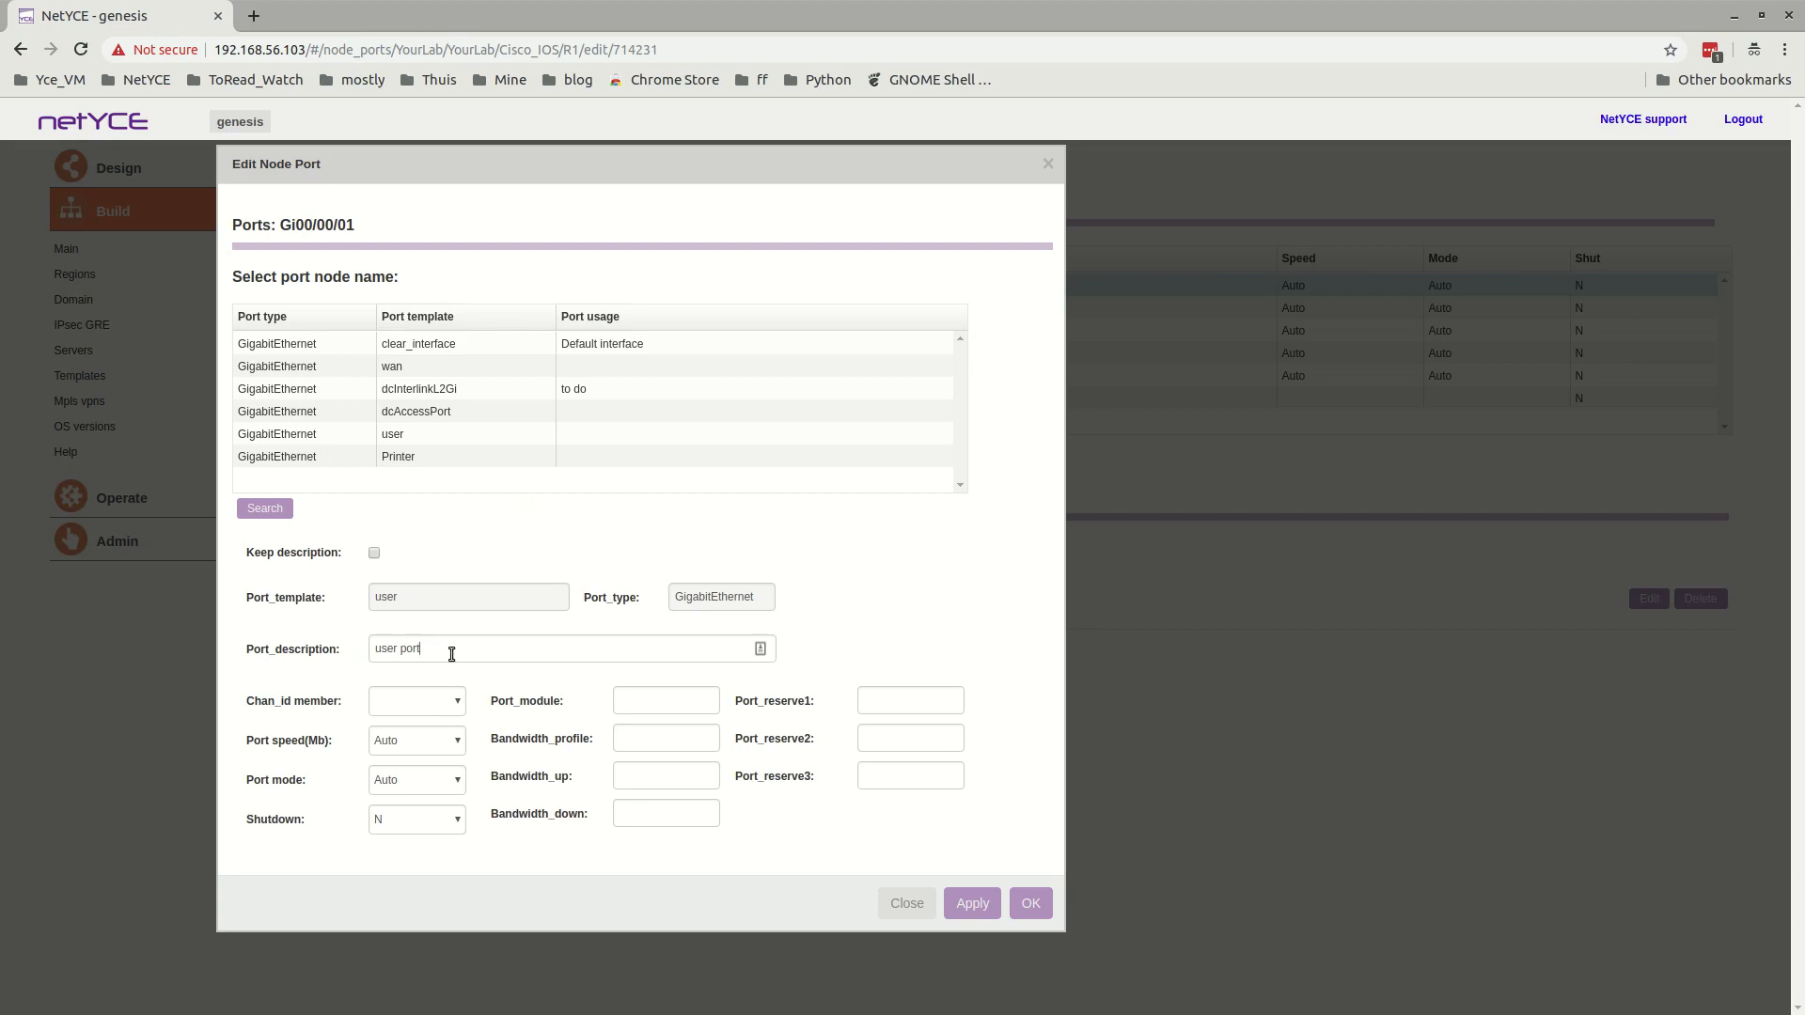
text(1)
click(898, 696)
text(10)
click(1034, 901)
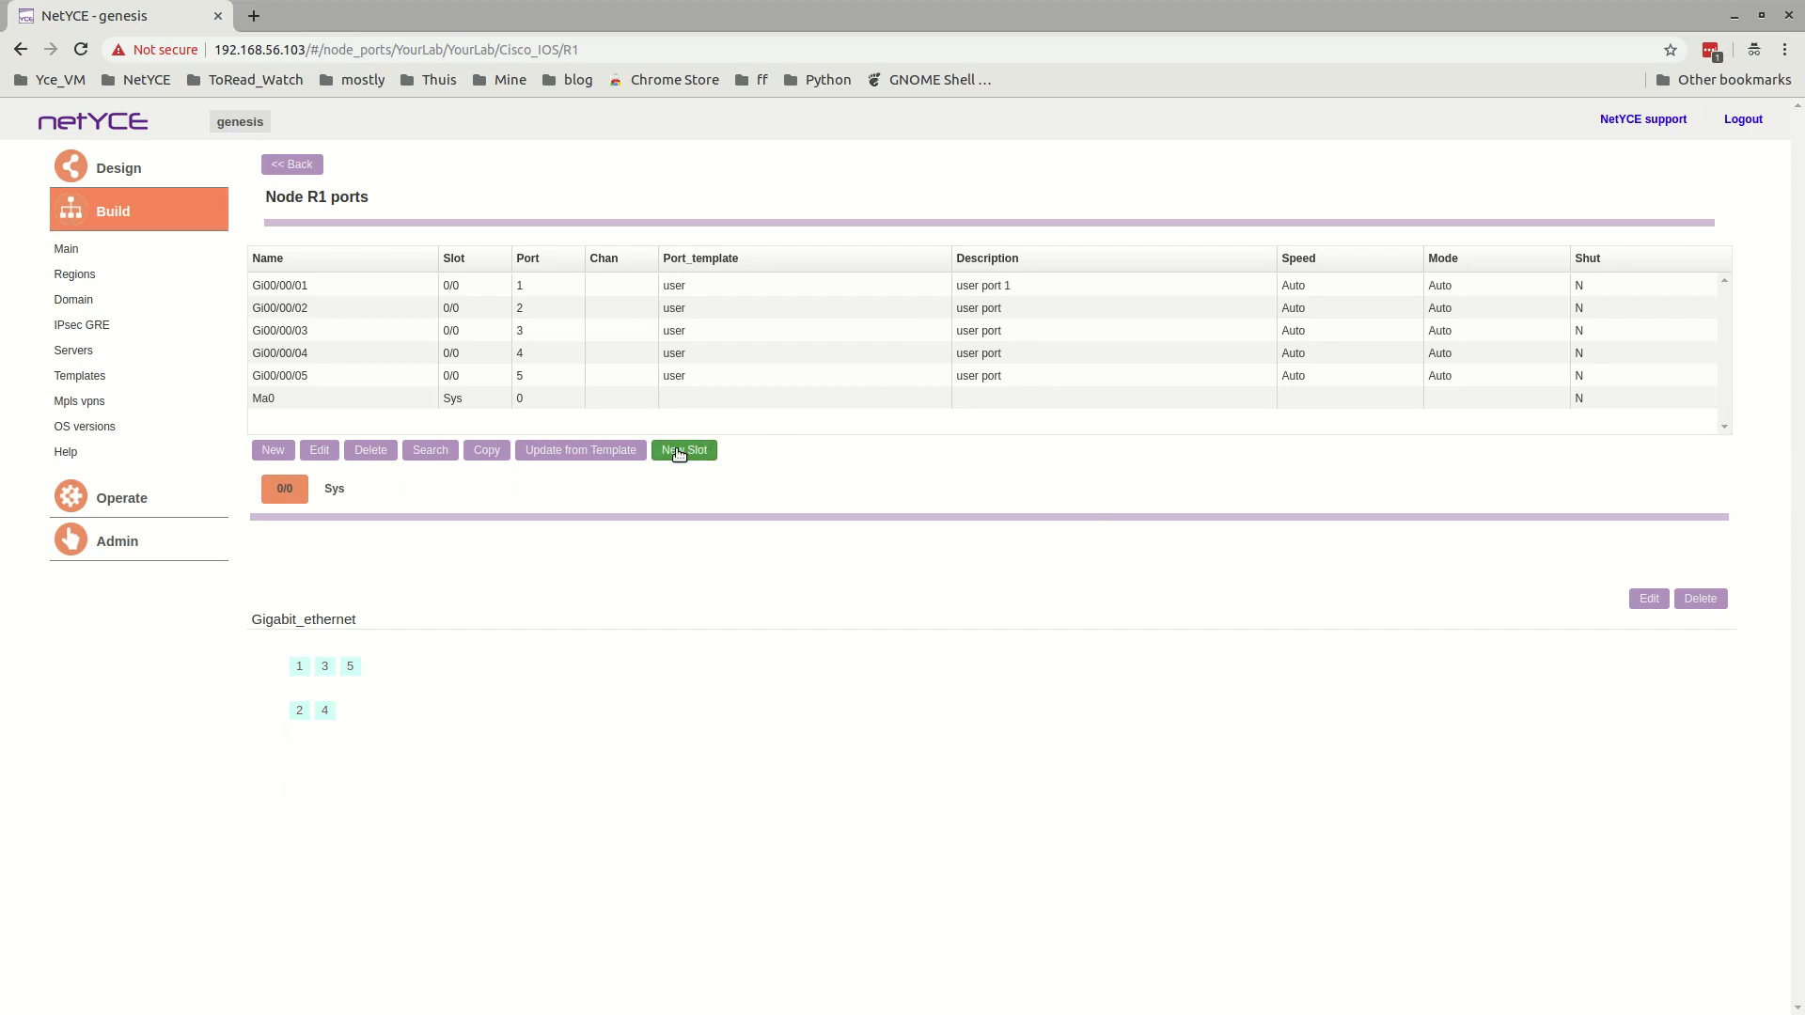
In node R1's topology, assign ports Gi00/00/01 through Gi00/00/05 to the user subnet 192.168.56.0 /24.
click(292, 165)
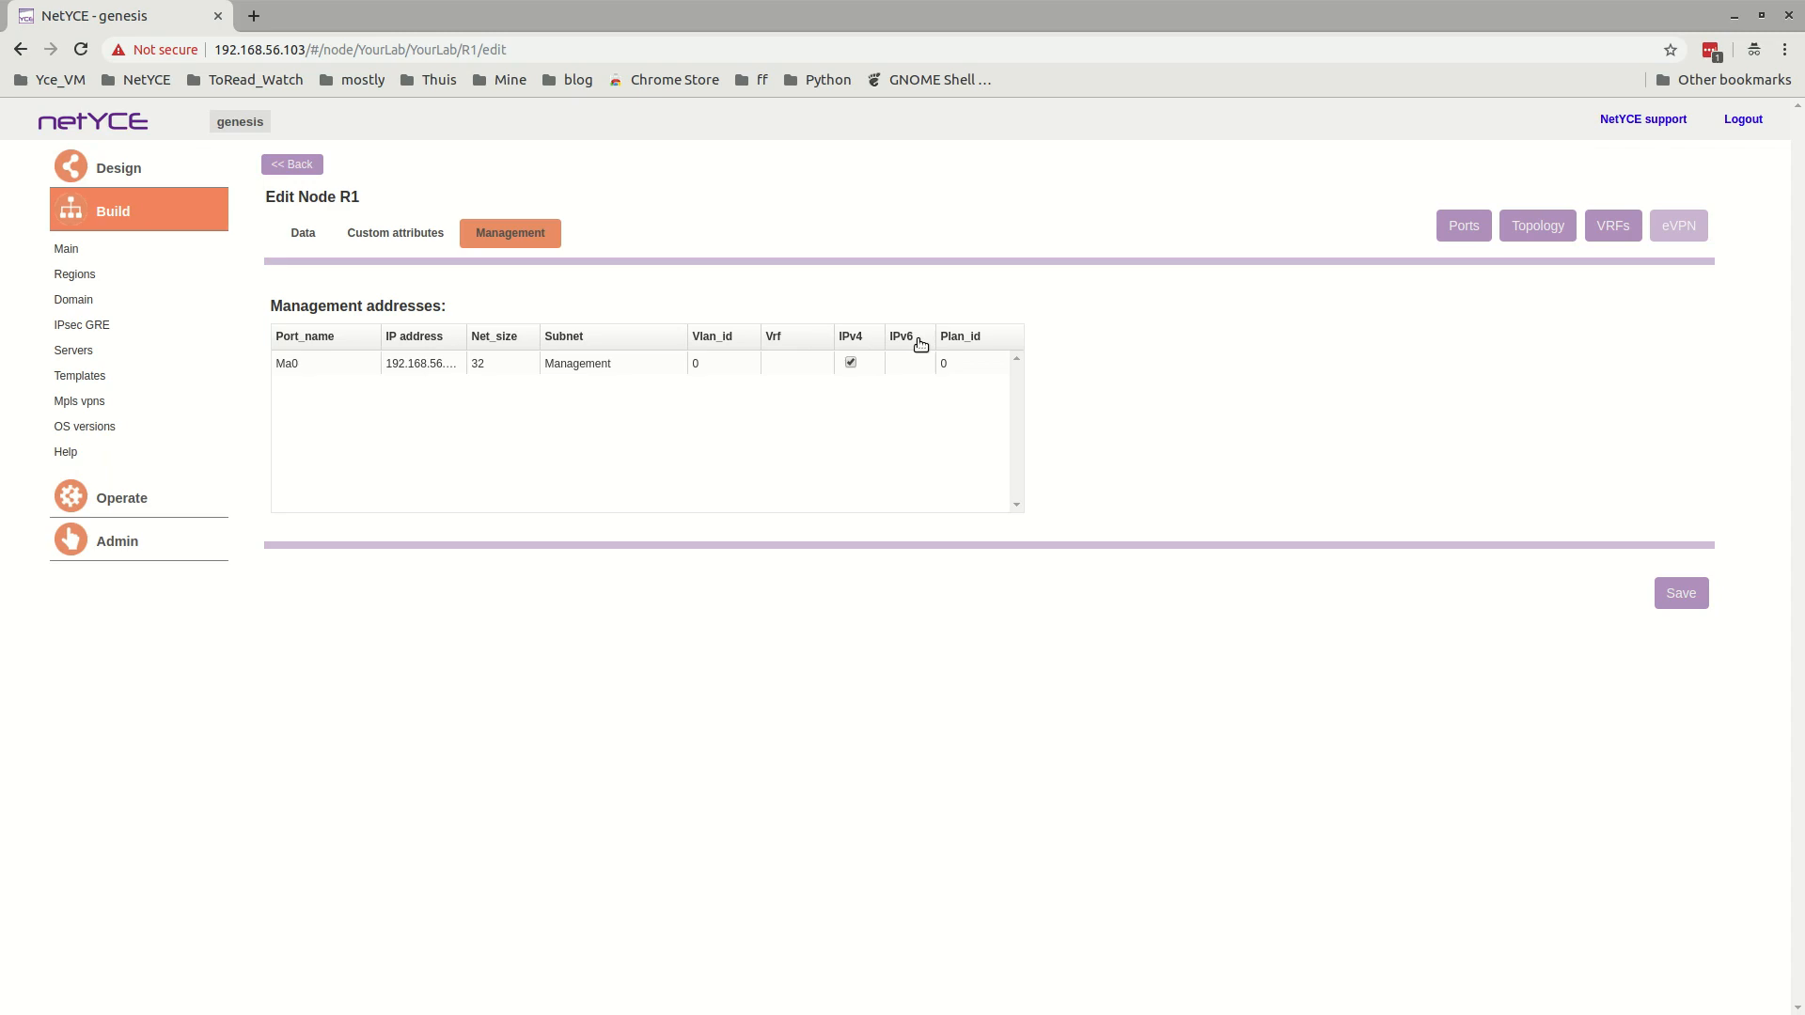
click(1549, 228)
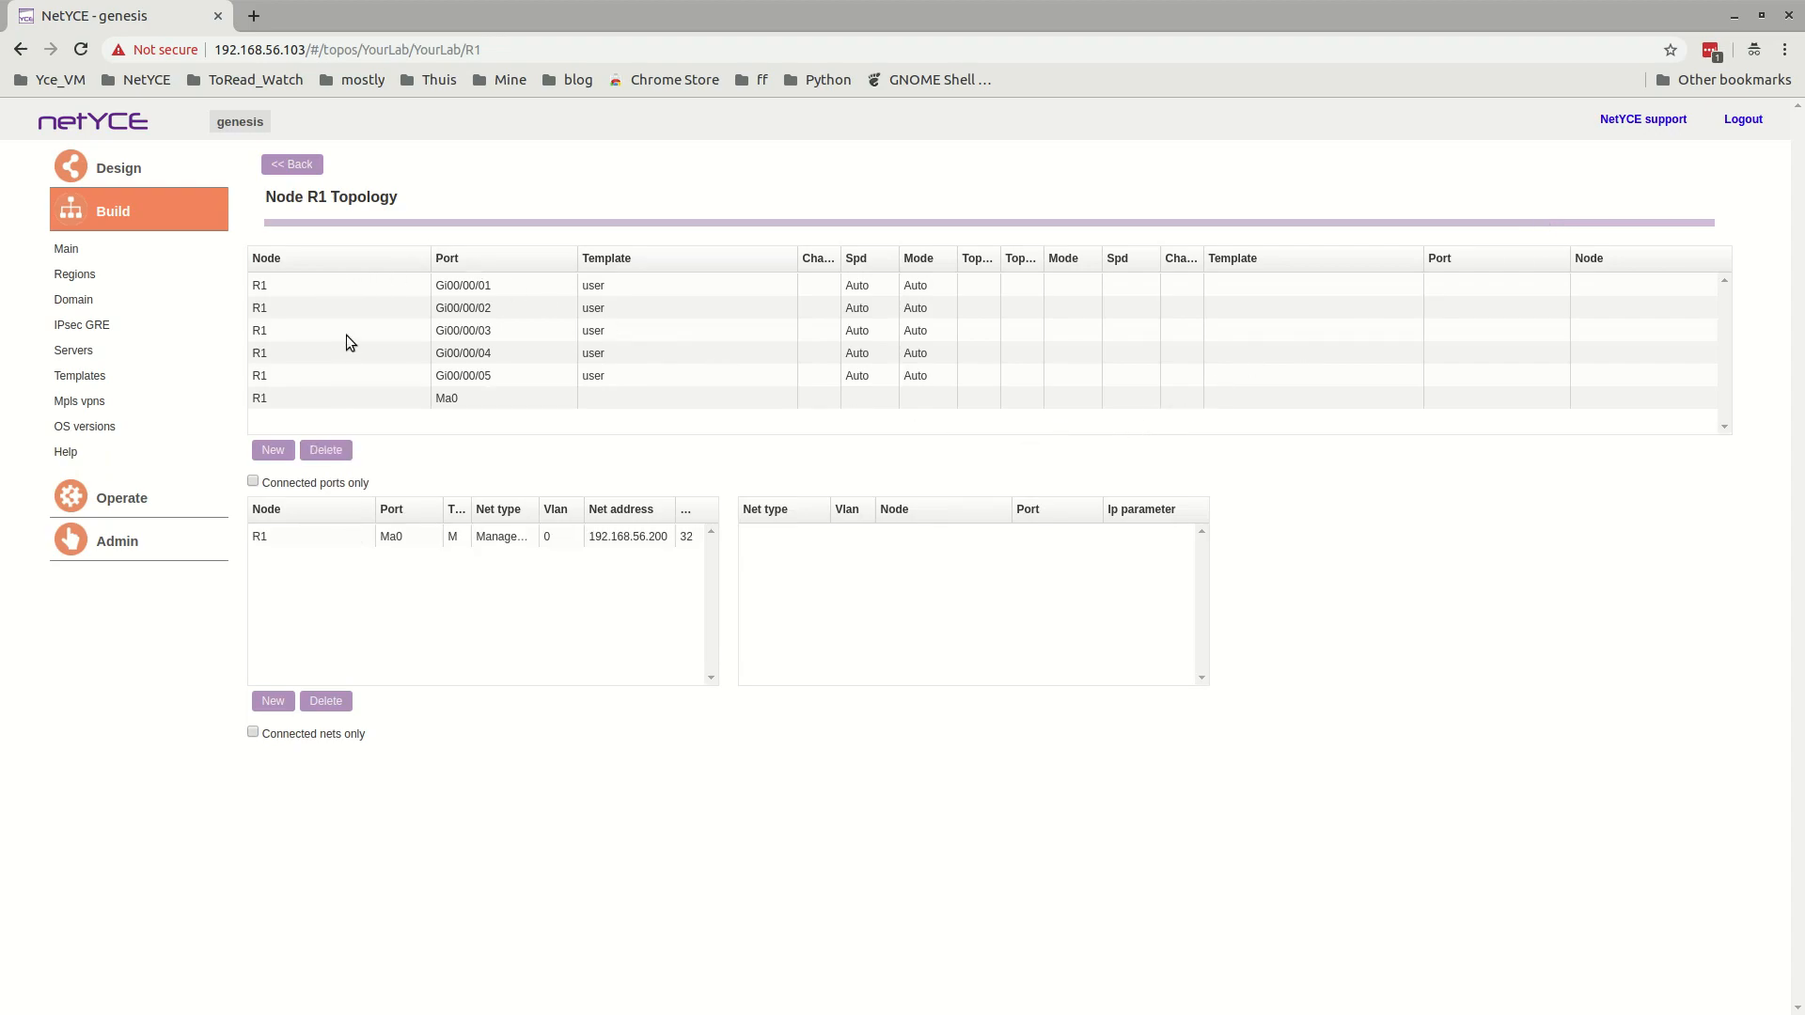
click(347, 286)
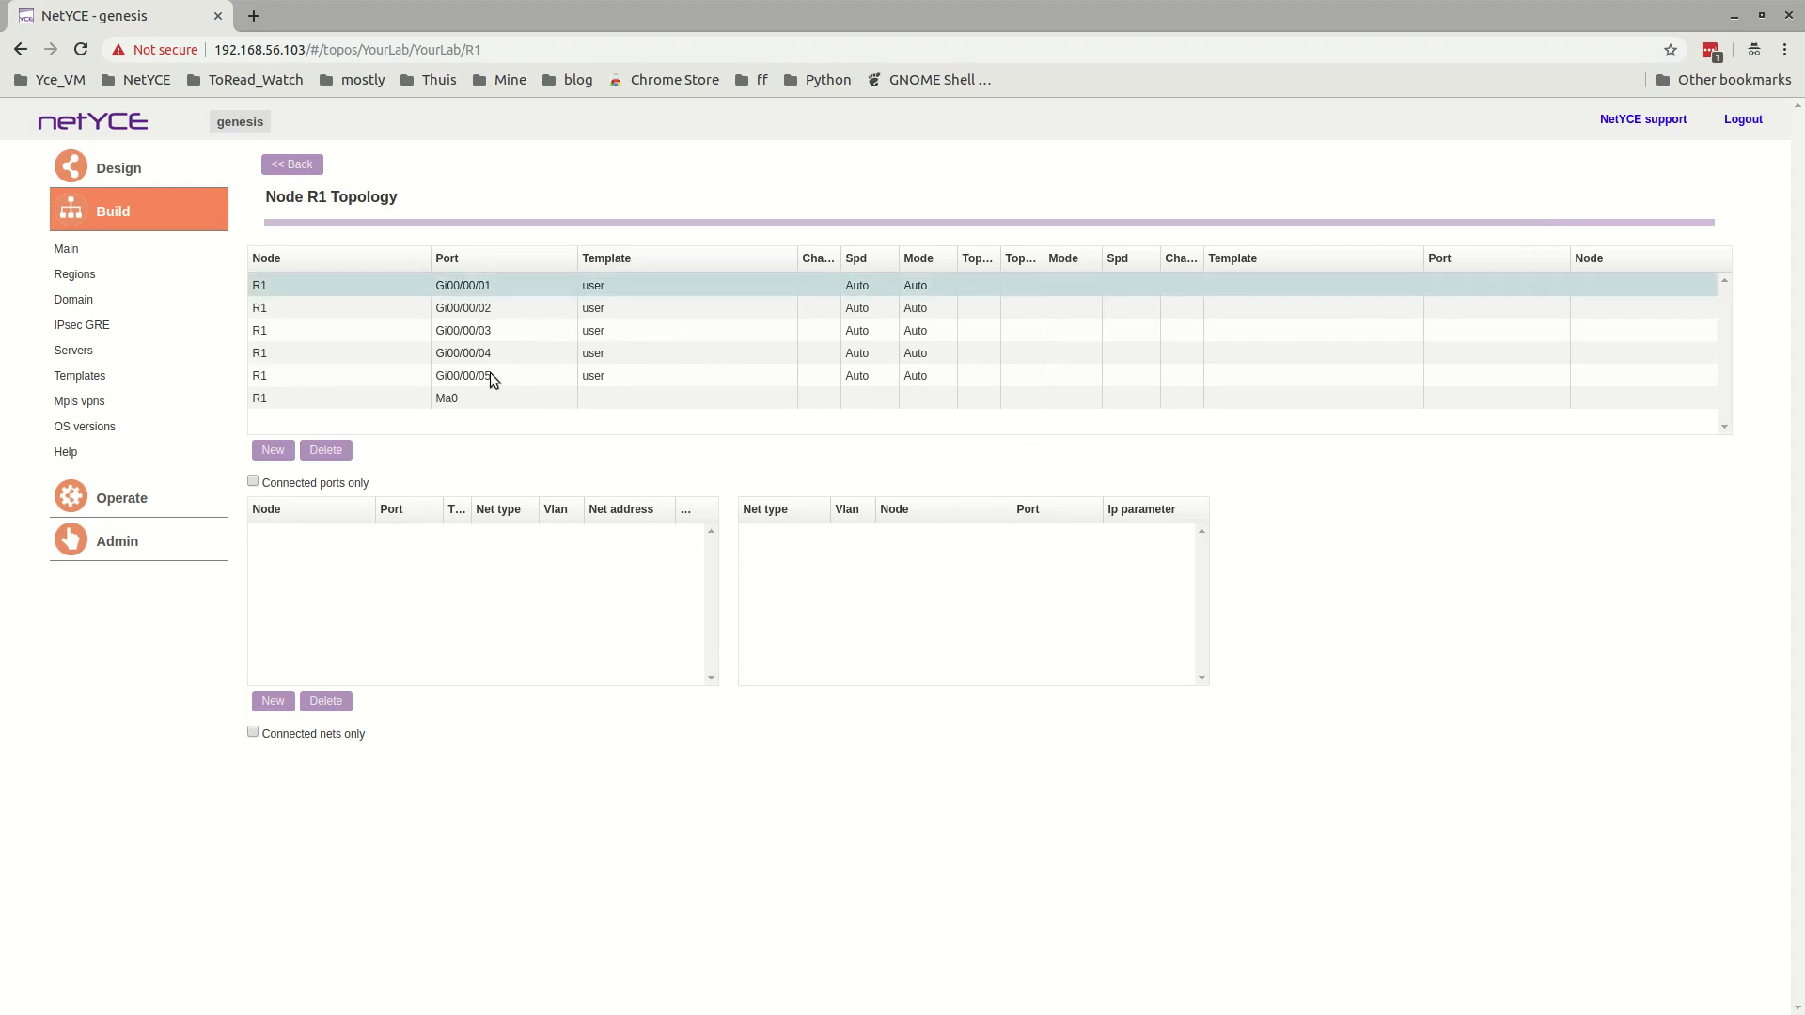
click(462, 308)
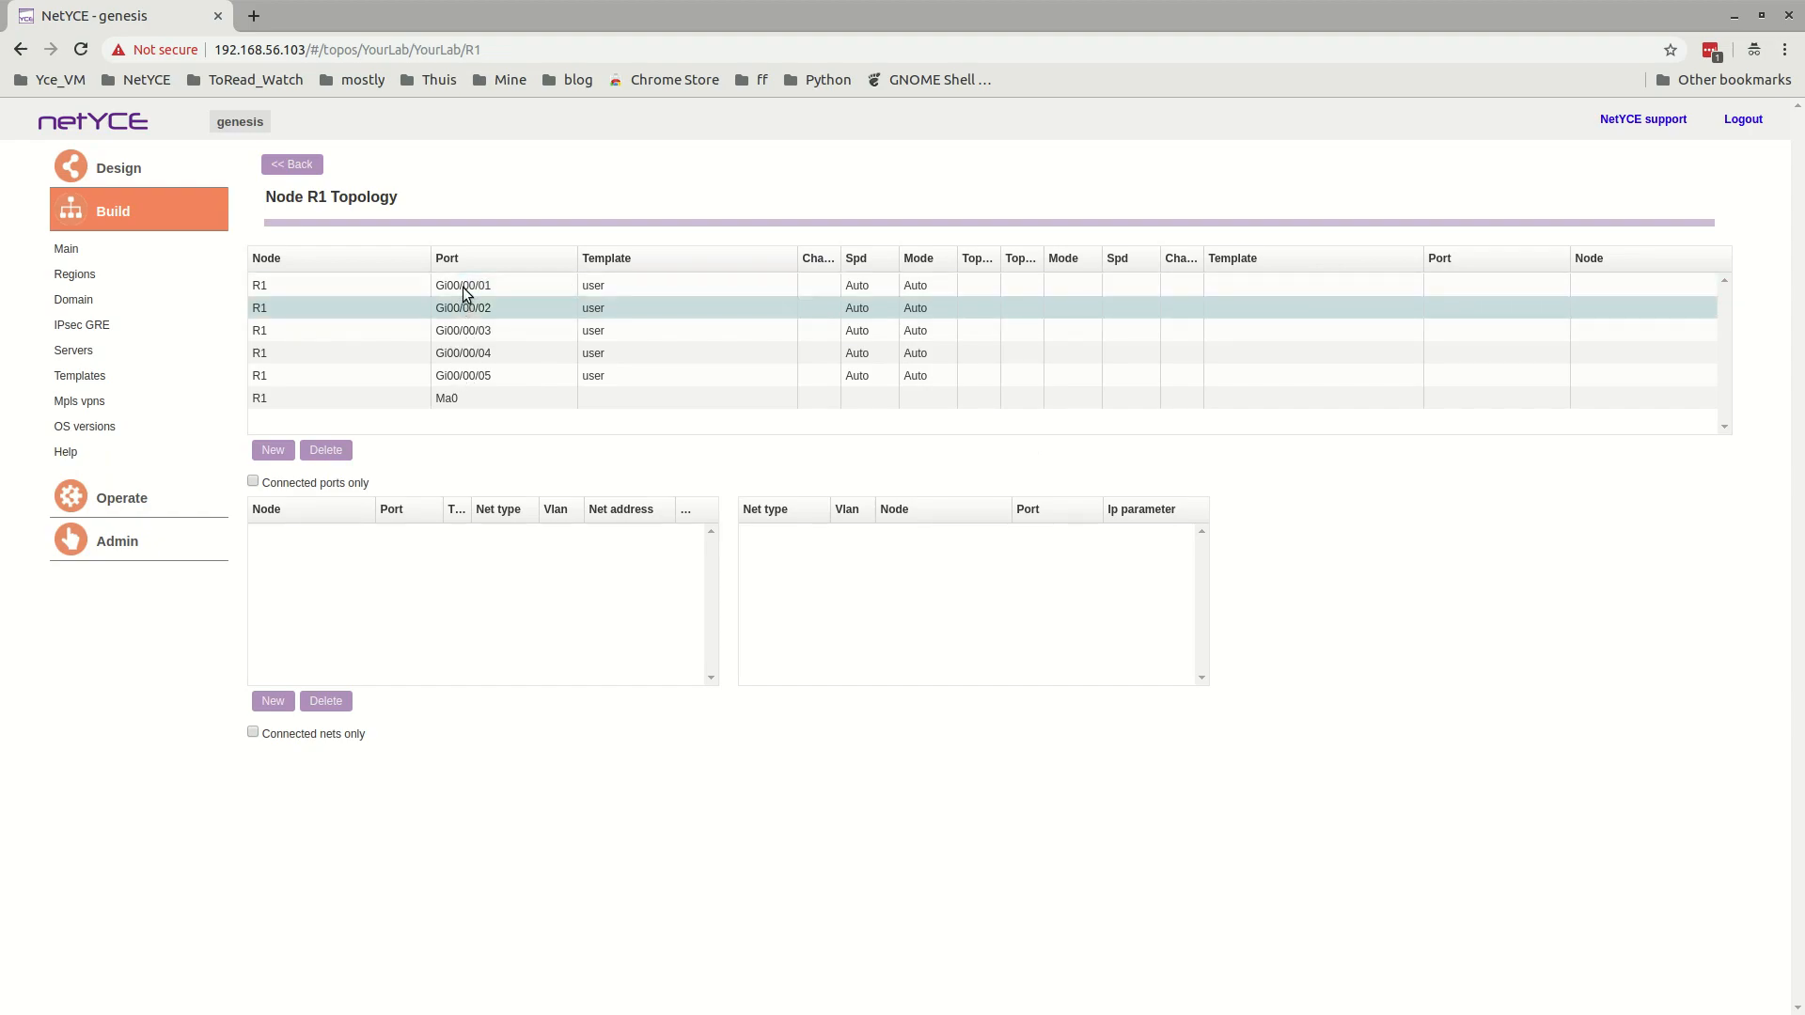
click(464, 288)
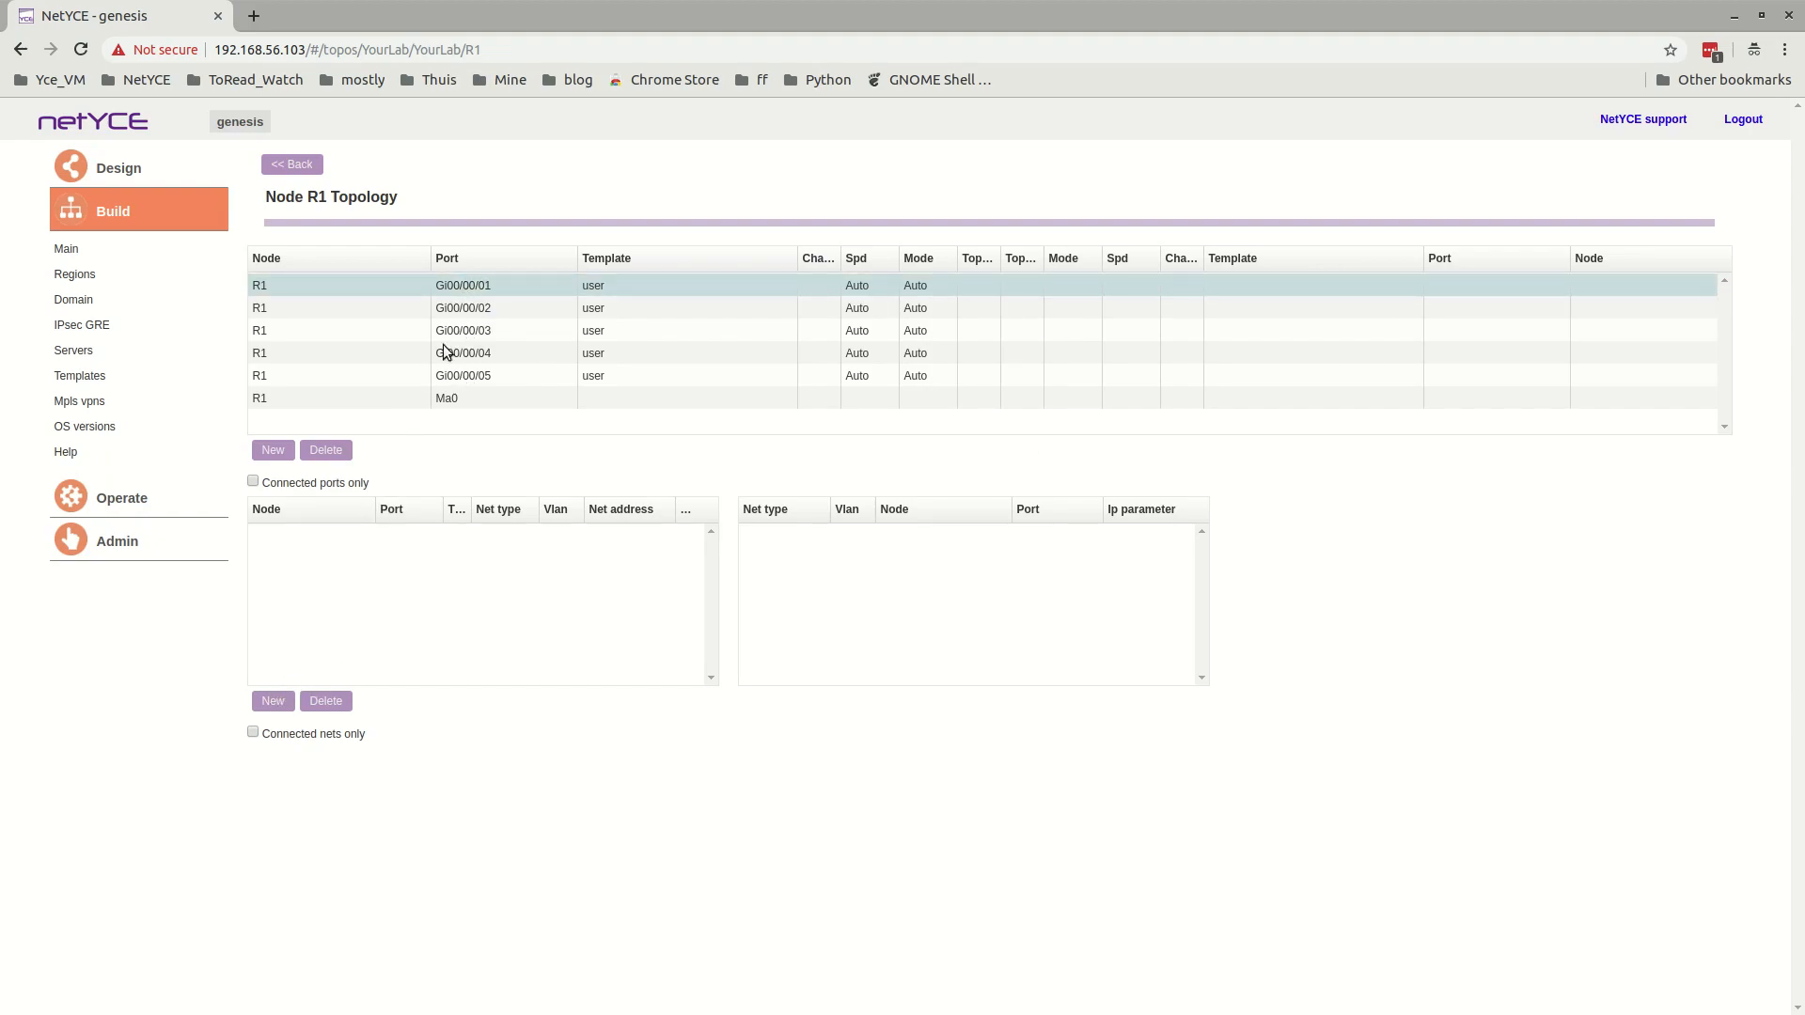
click(272, 703)
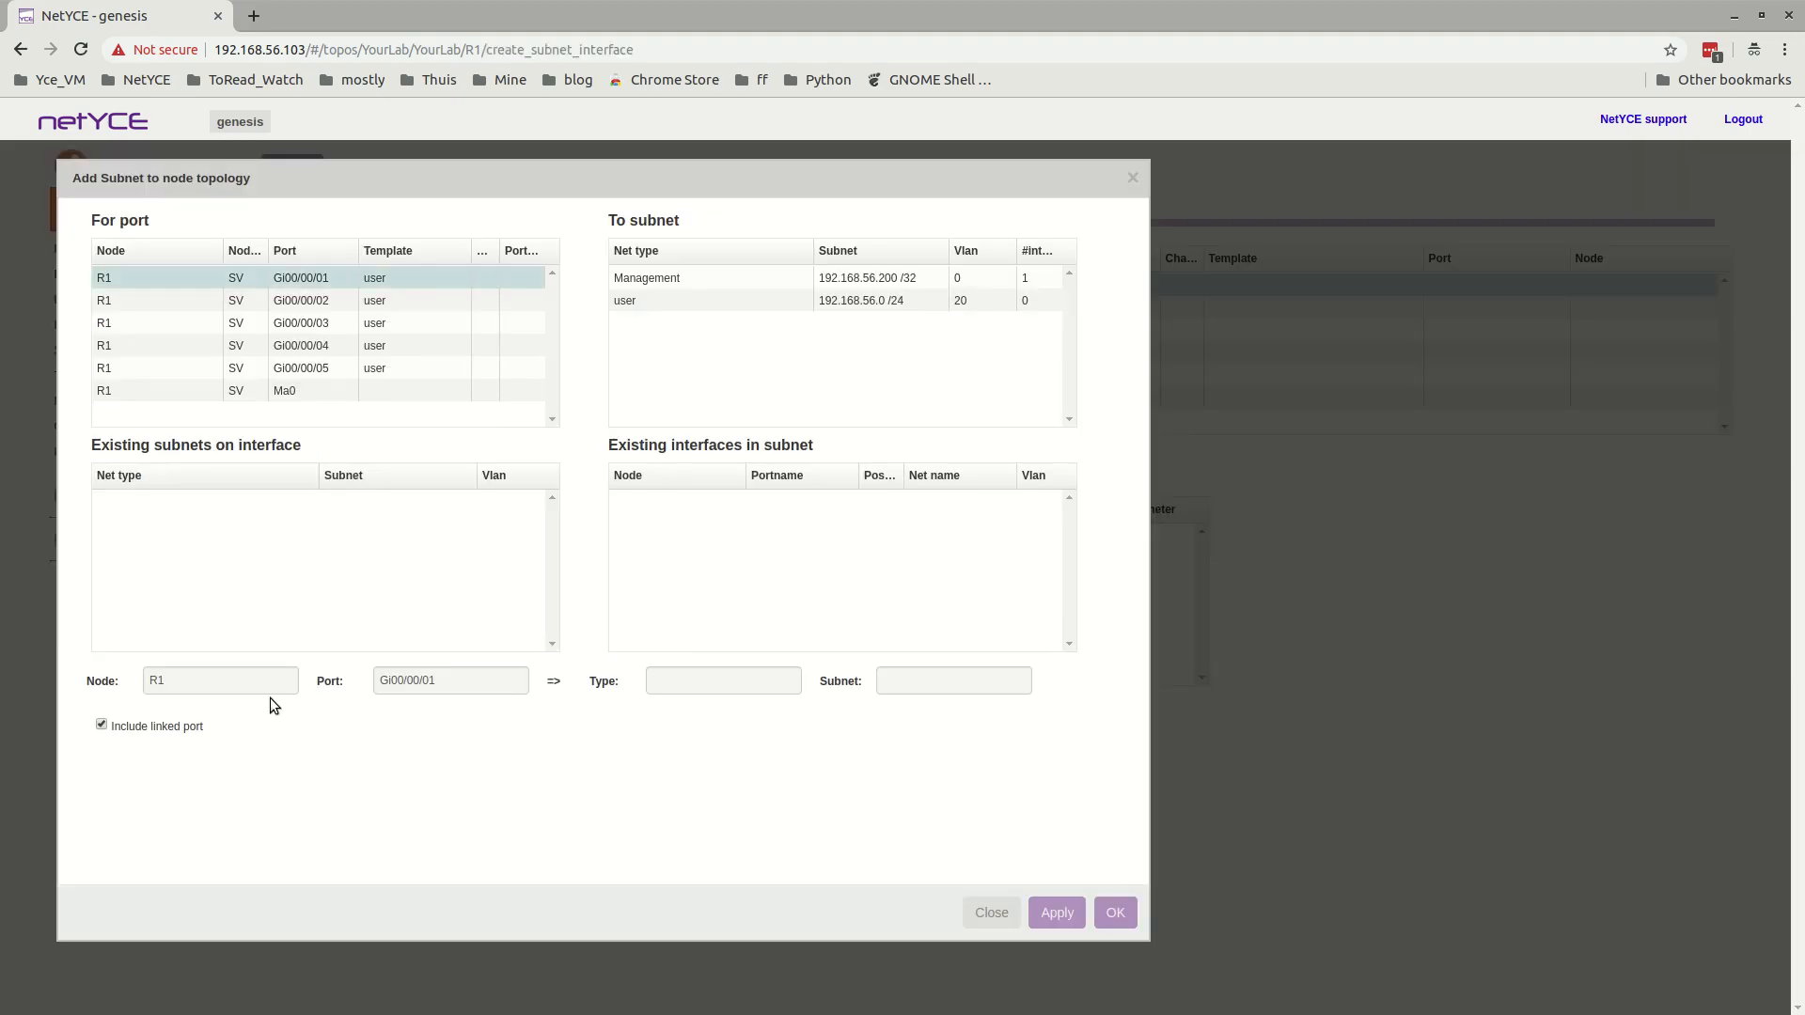
shift+click(310, 377)
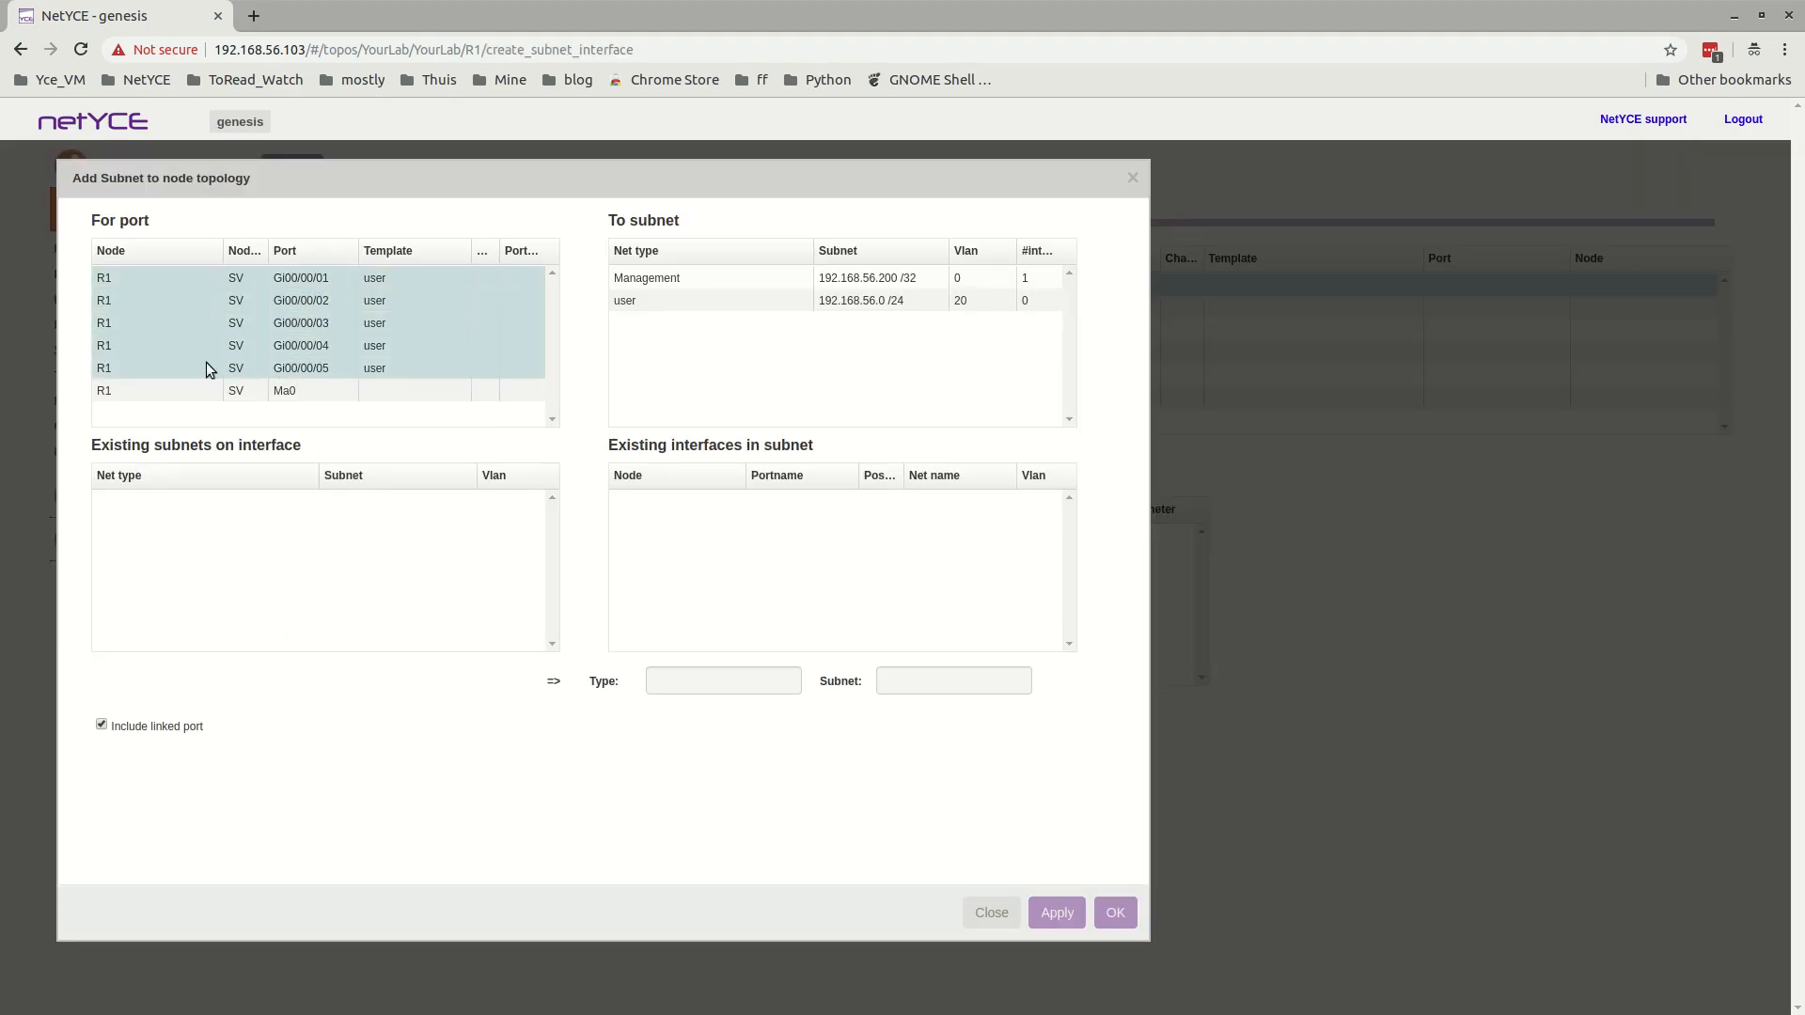
click(645, 301)
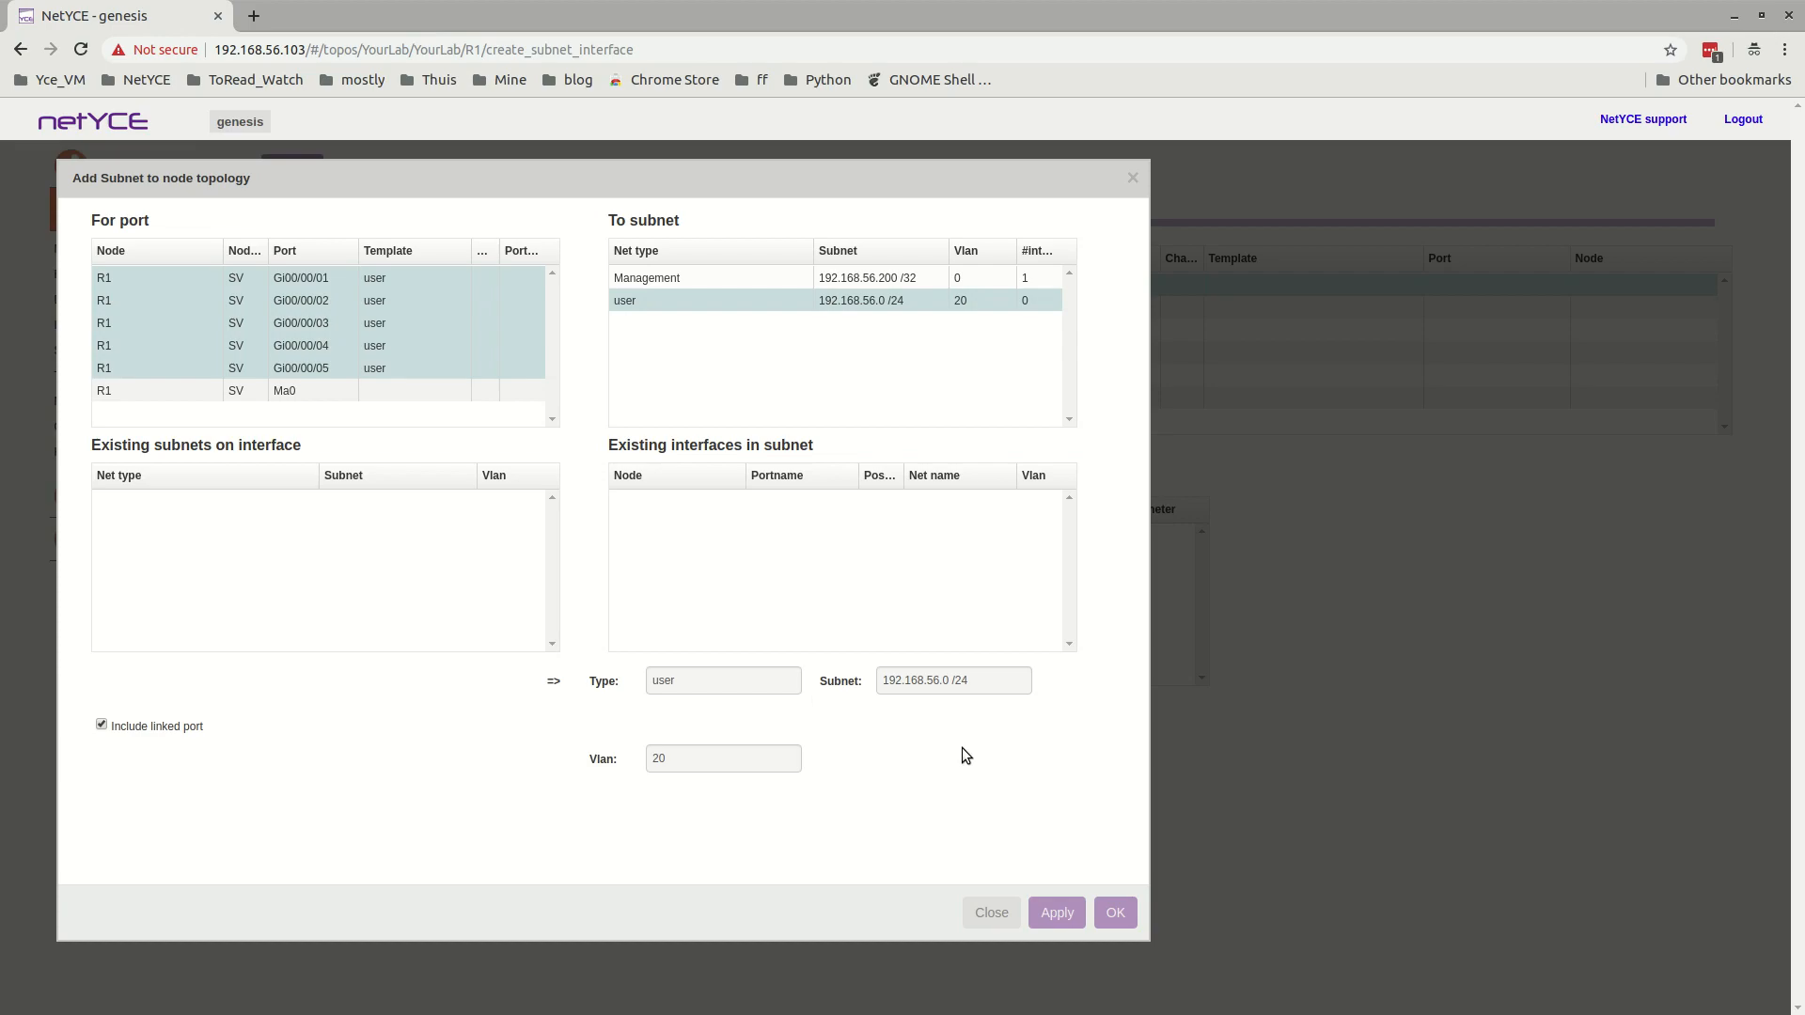
click(1056, 913)
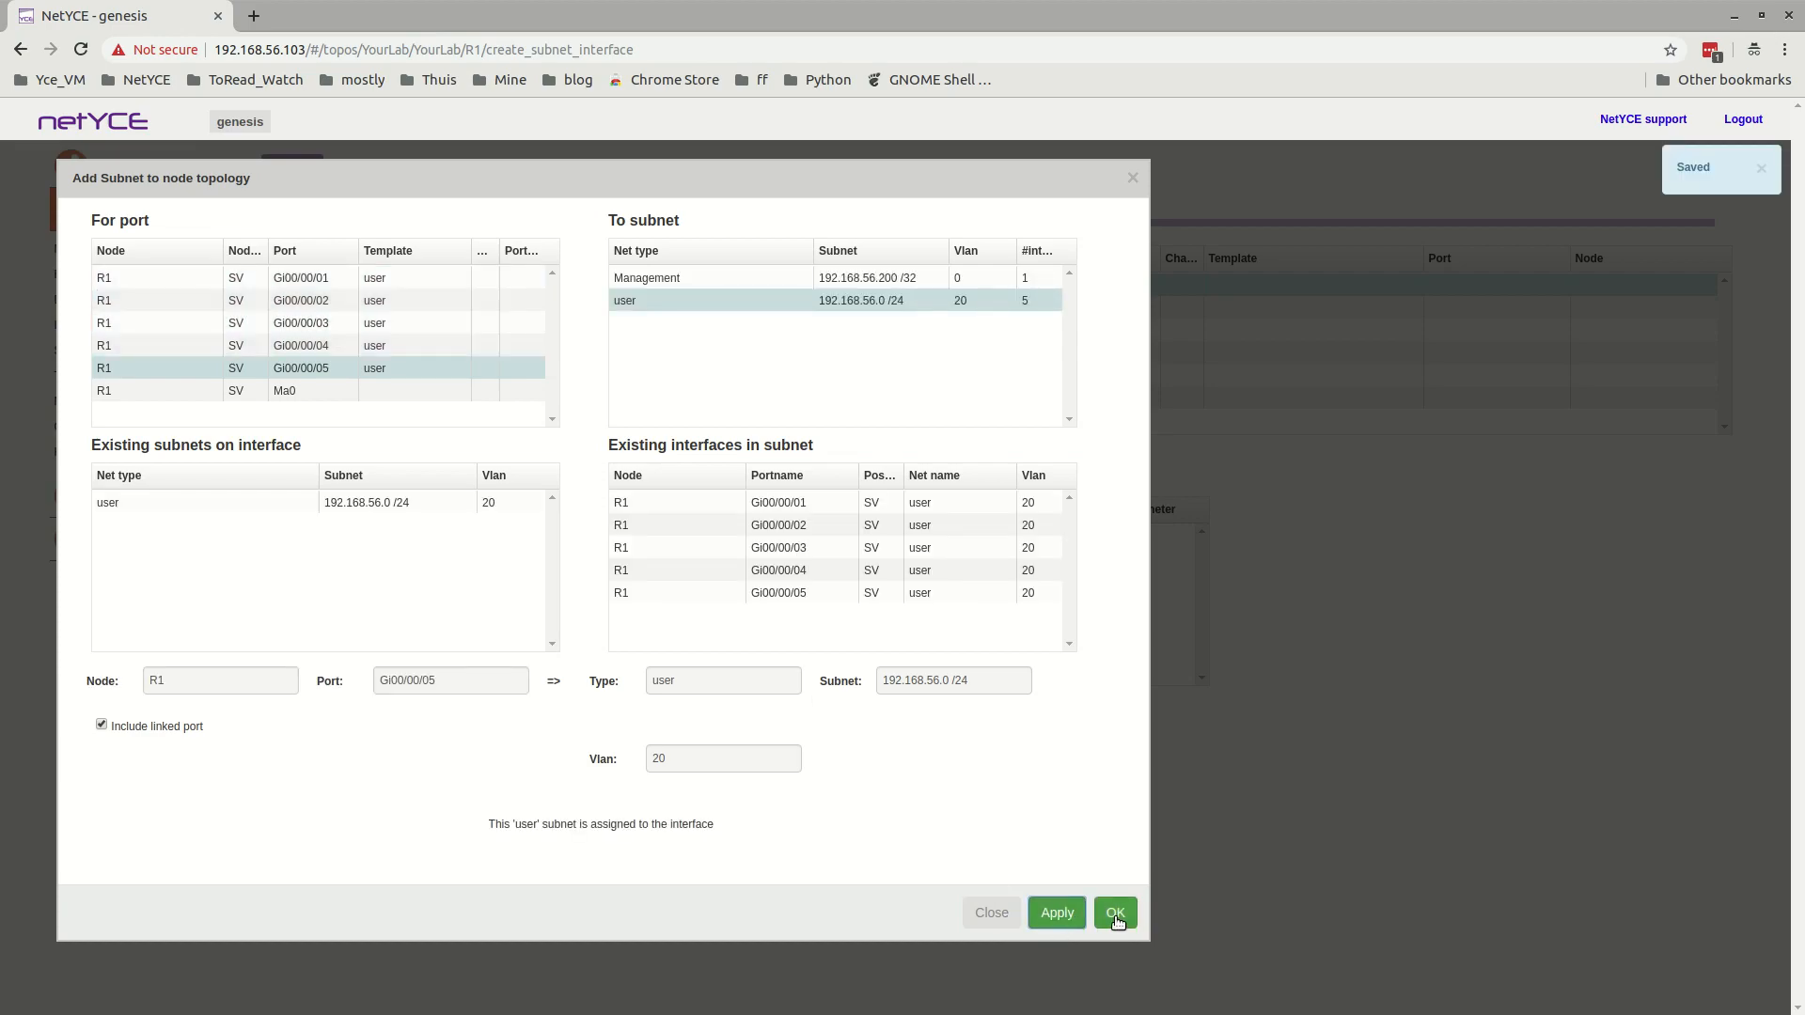
Check the subnet assigned to each of R1's Gigabit ports, first in the subnet assignment and again in the node topology.
click(404, 341)
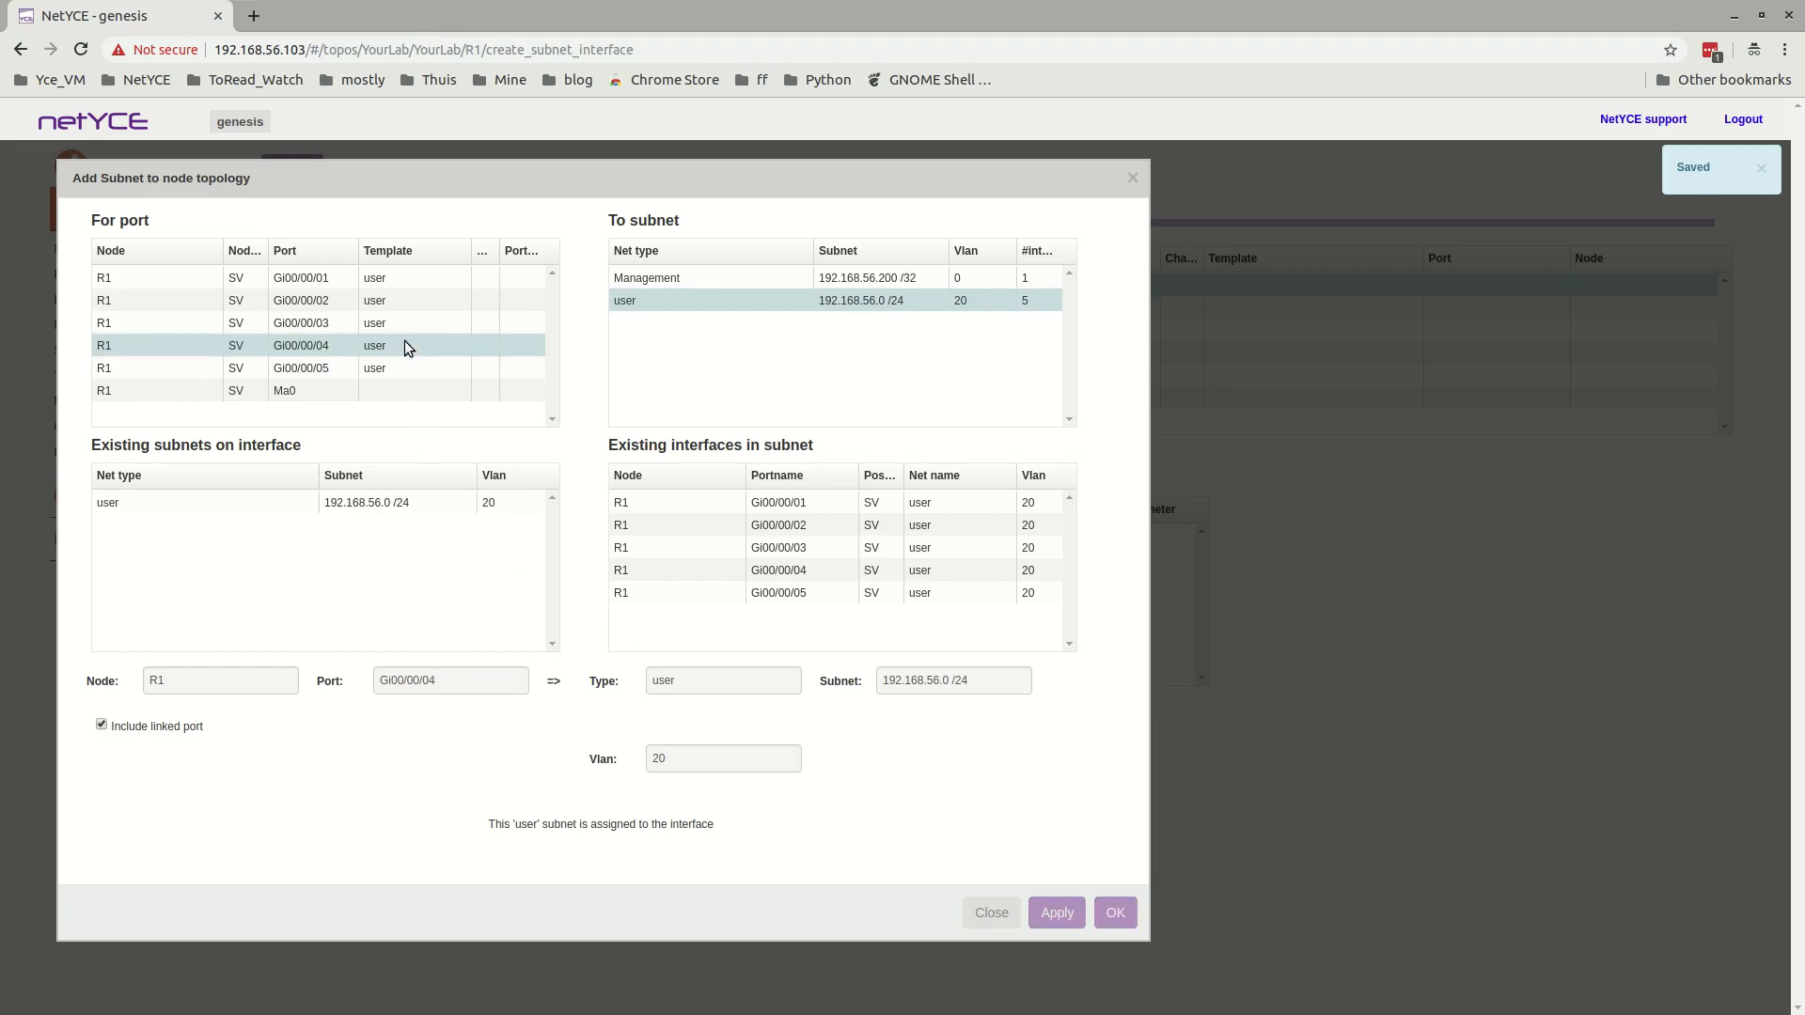
click(406, 319)
click(407, 301)
click(413, 280)
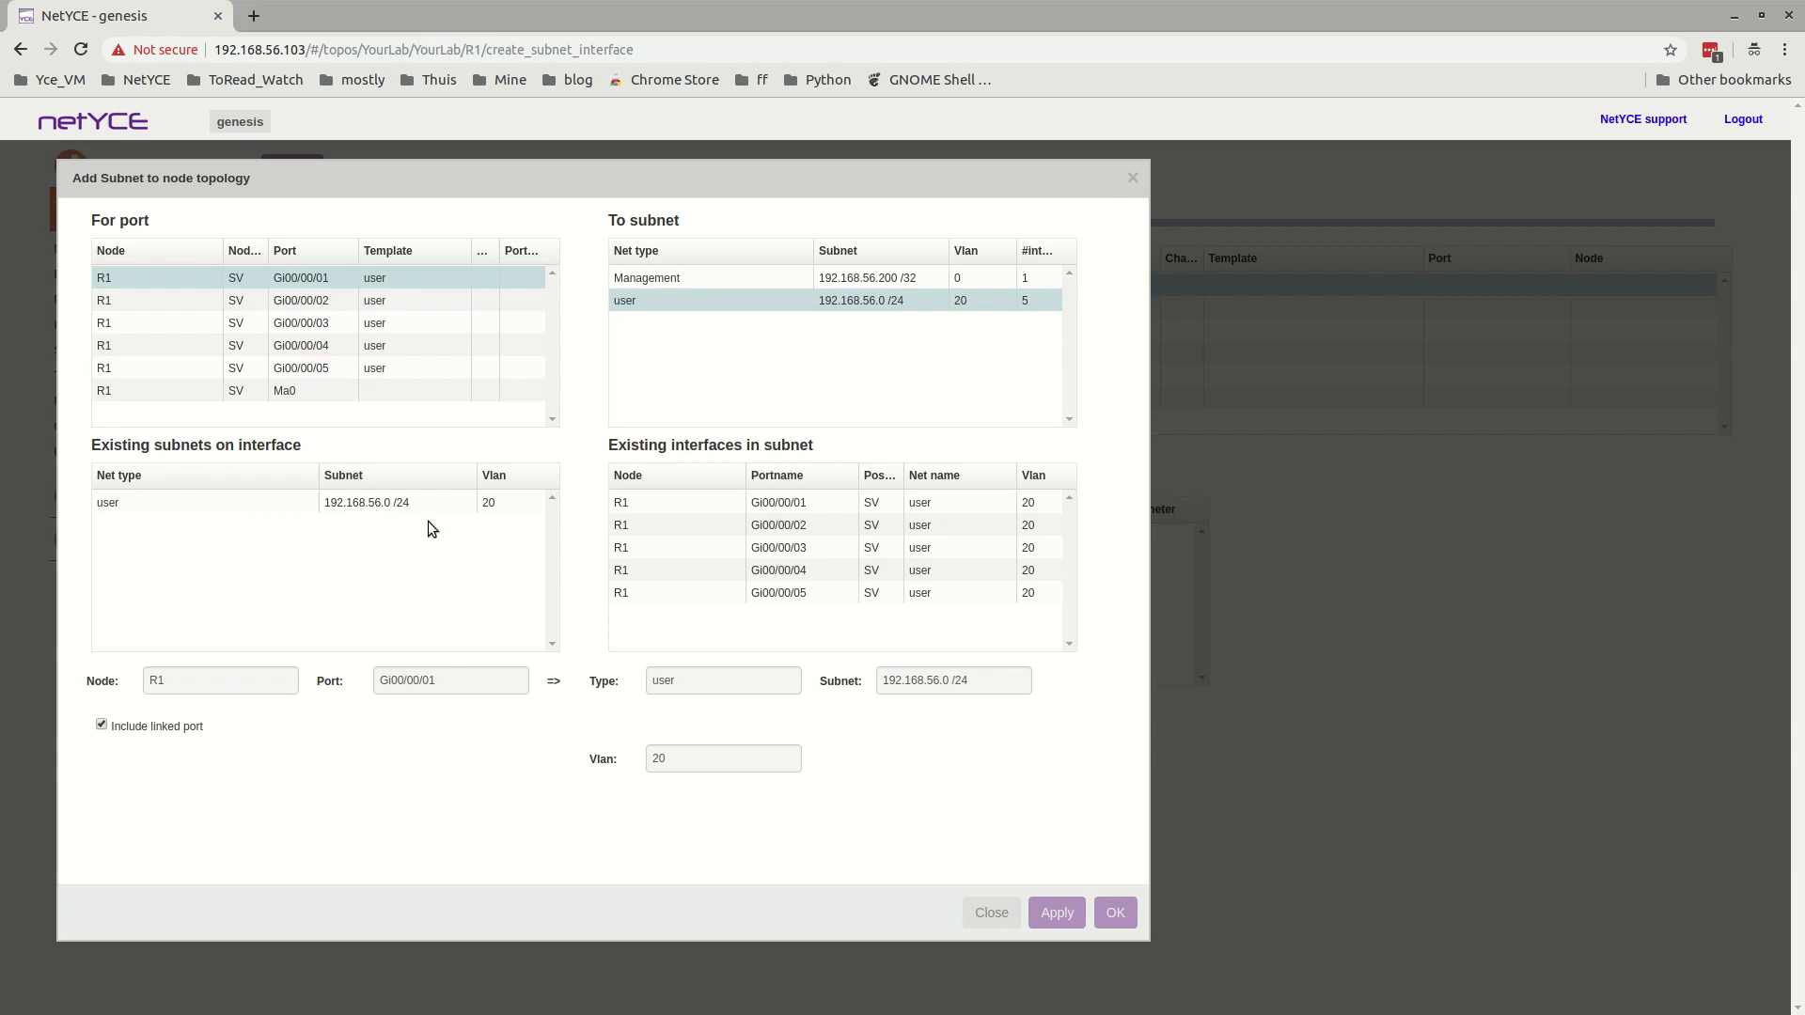
click(1115, 914)
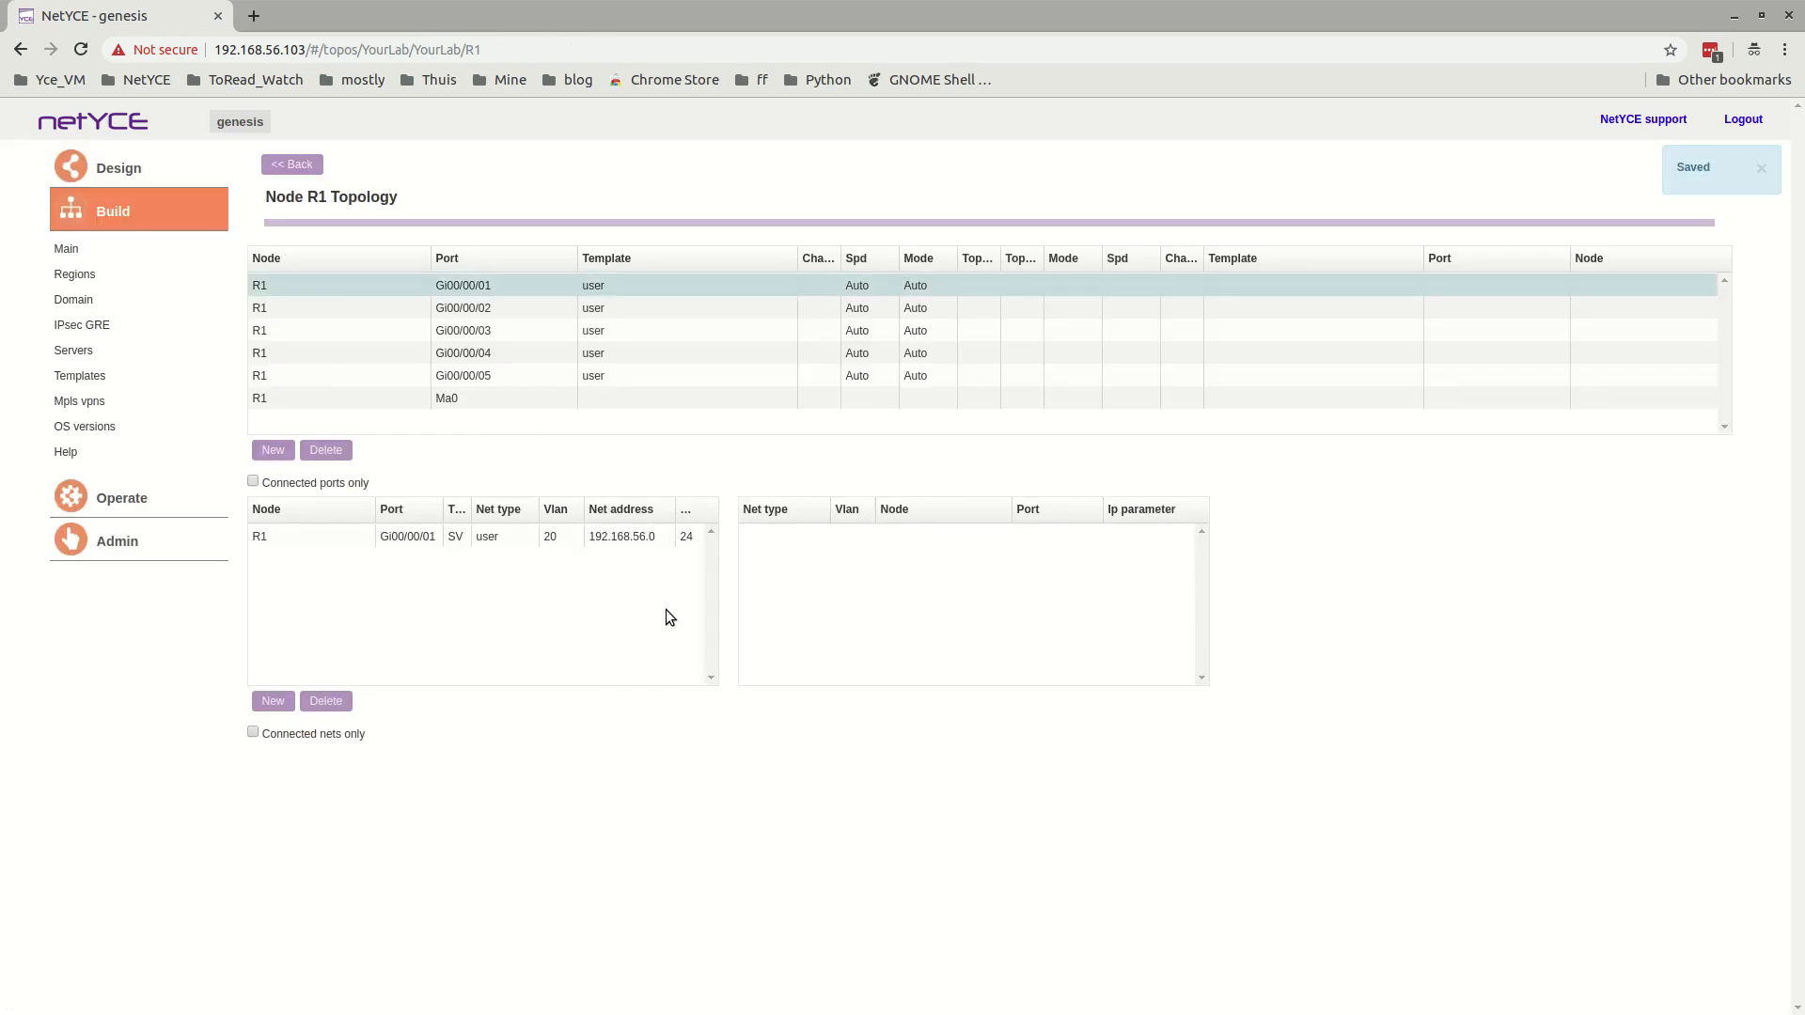
click(494, 310)
click(491, 332)
click(489, 353)
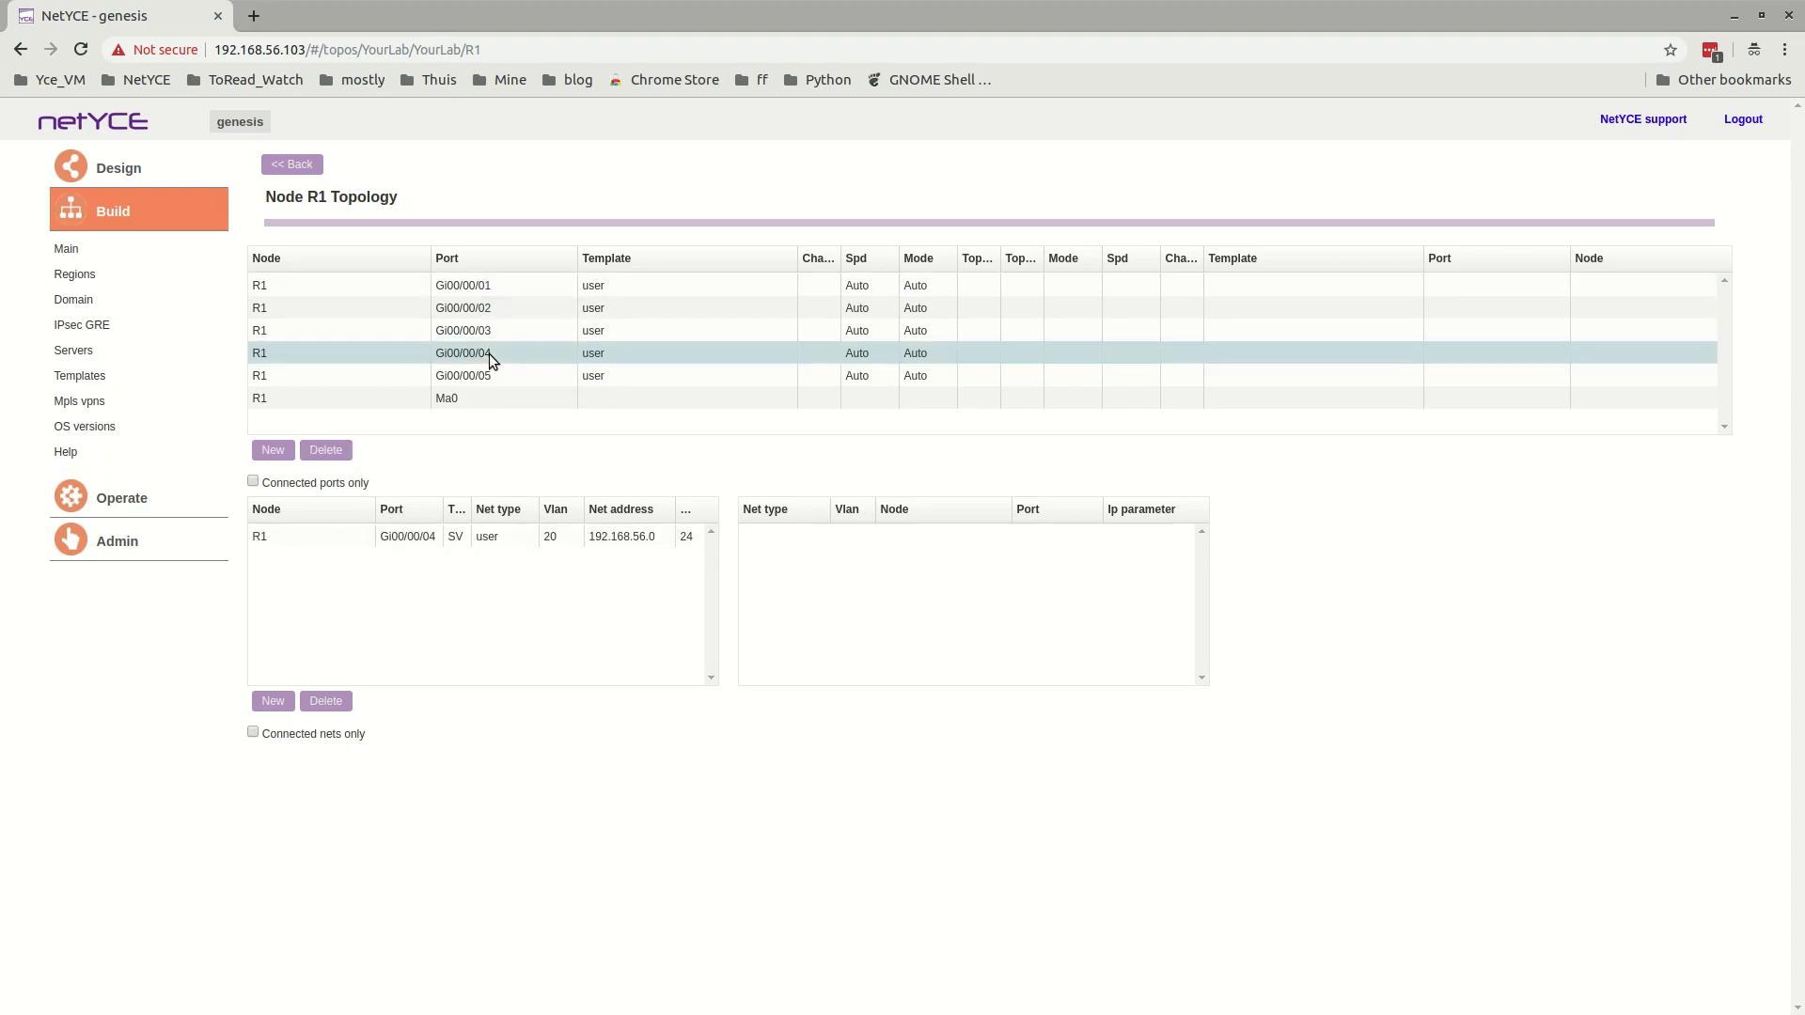